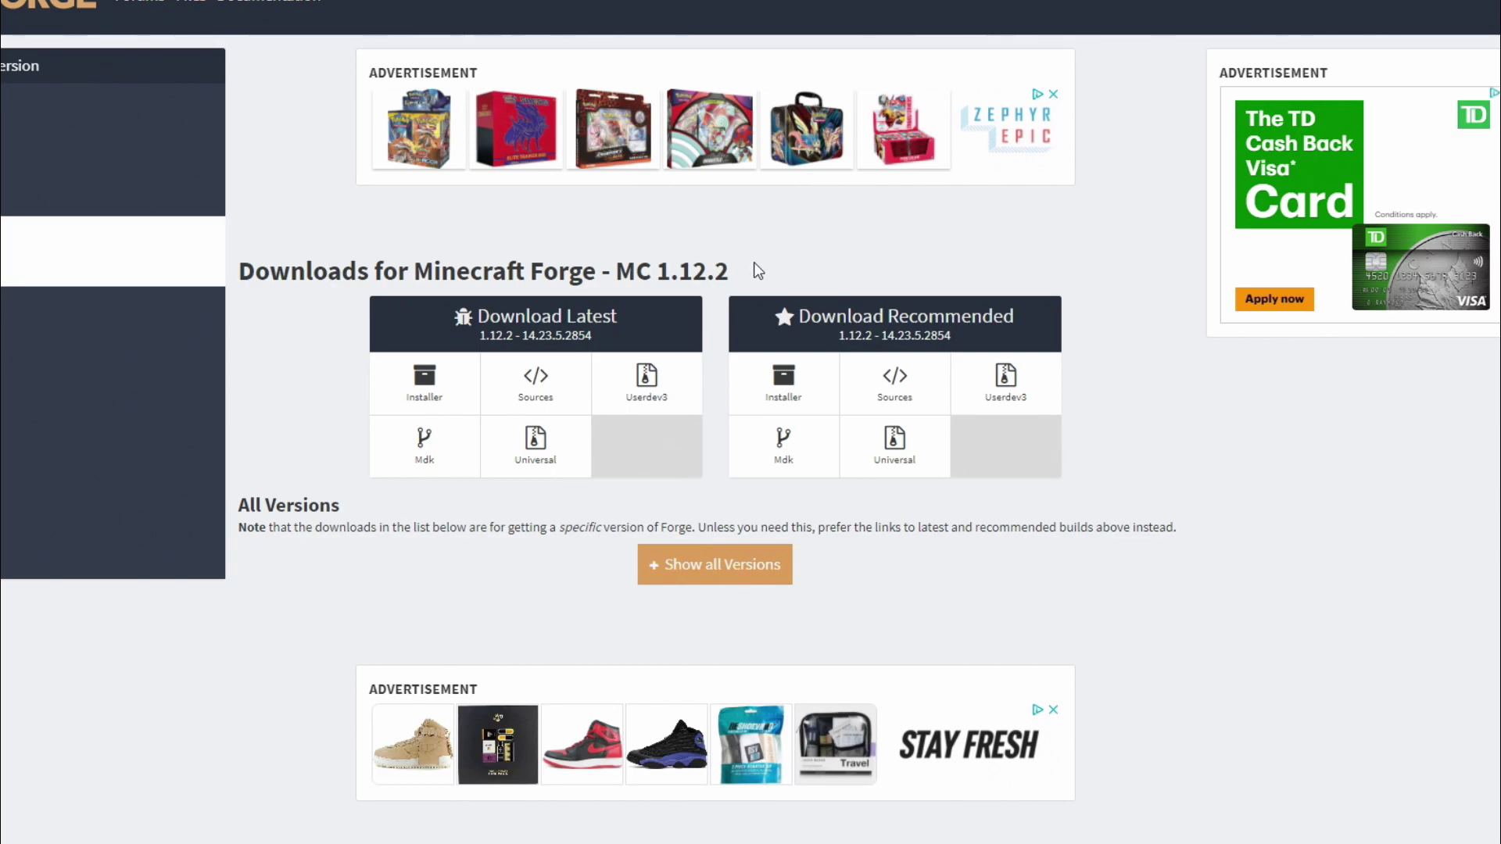
# Download the recommended Minecraft Forge 1.12.2 - 14.23.5.2854 installer, skipping the advertisement and keeping the flagged jar file
pyautogui.moveTo(833, 324); pyautogui.dragTo(1015, 322)
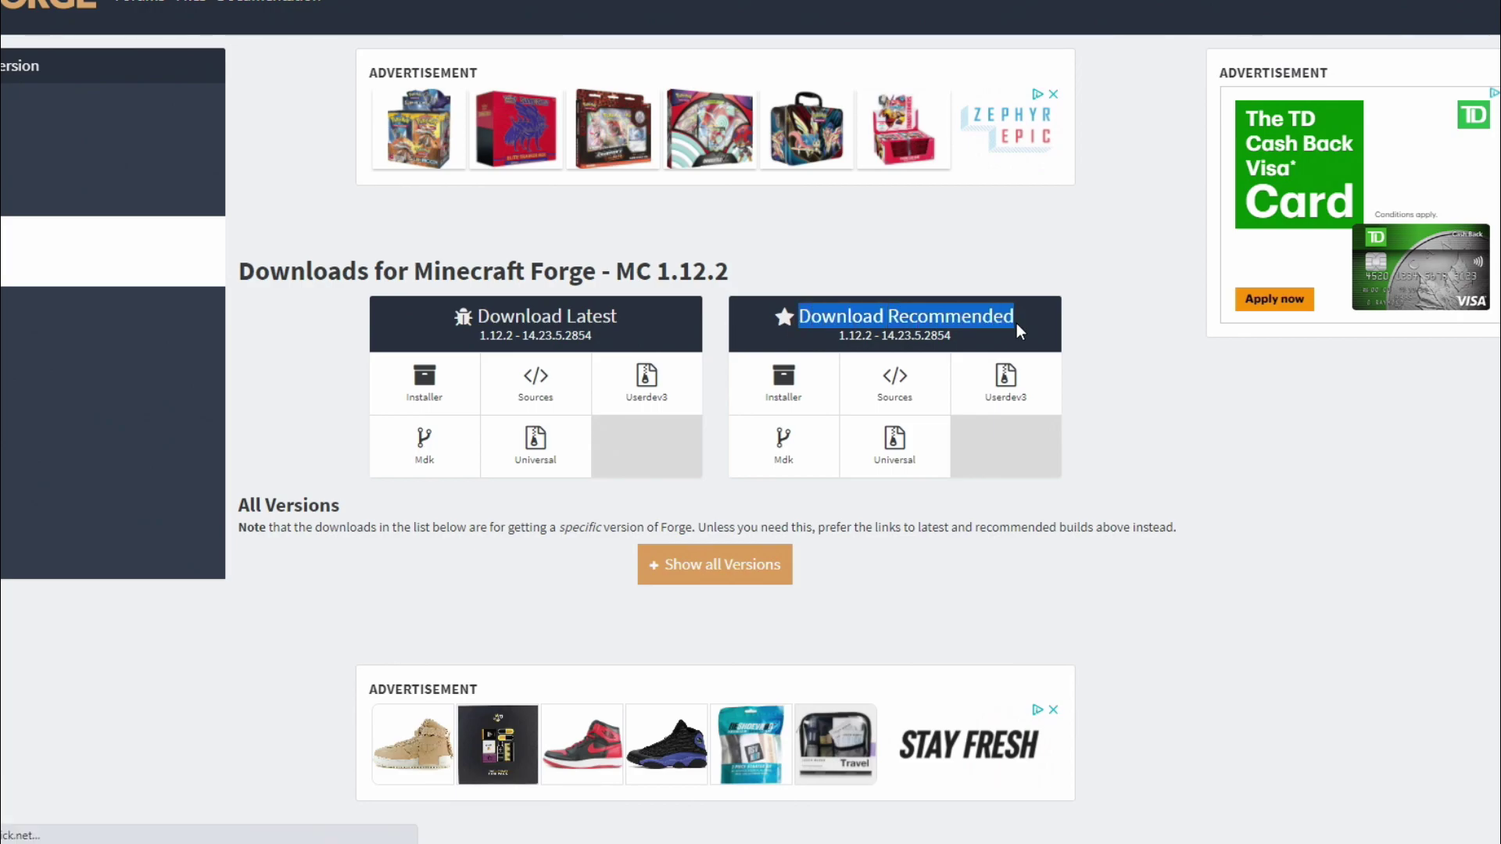
pyautogui.click(866, 335)
pyautogui.moveTo(851, 338); pyautogui.dragTo(874, 336)
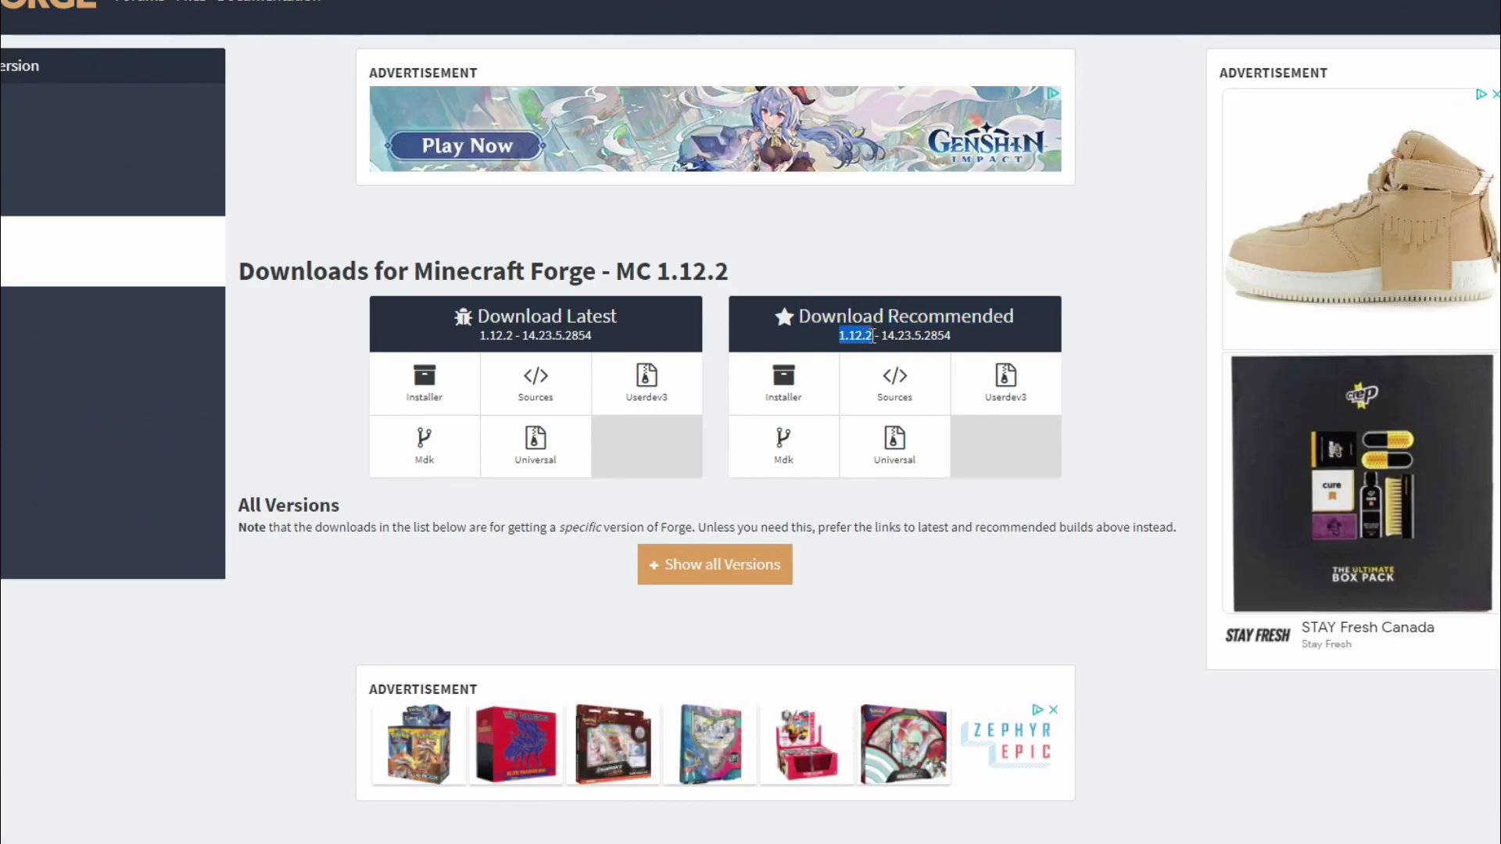
pyautogui.click(907, 336)
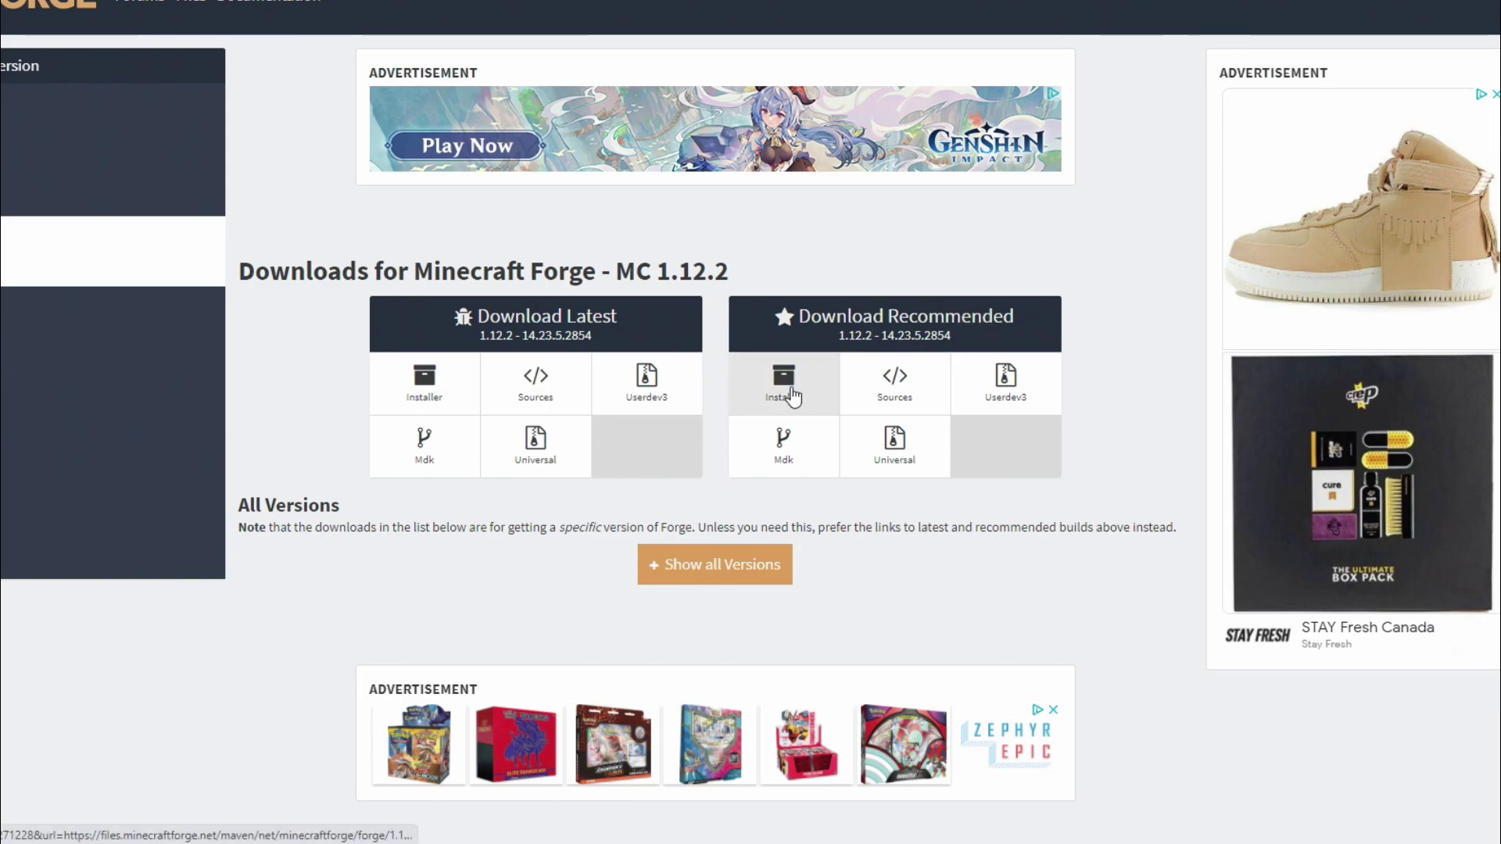
pyautogui.click(791, 395)
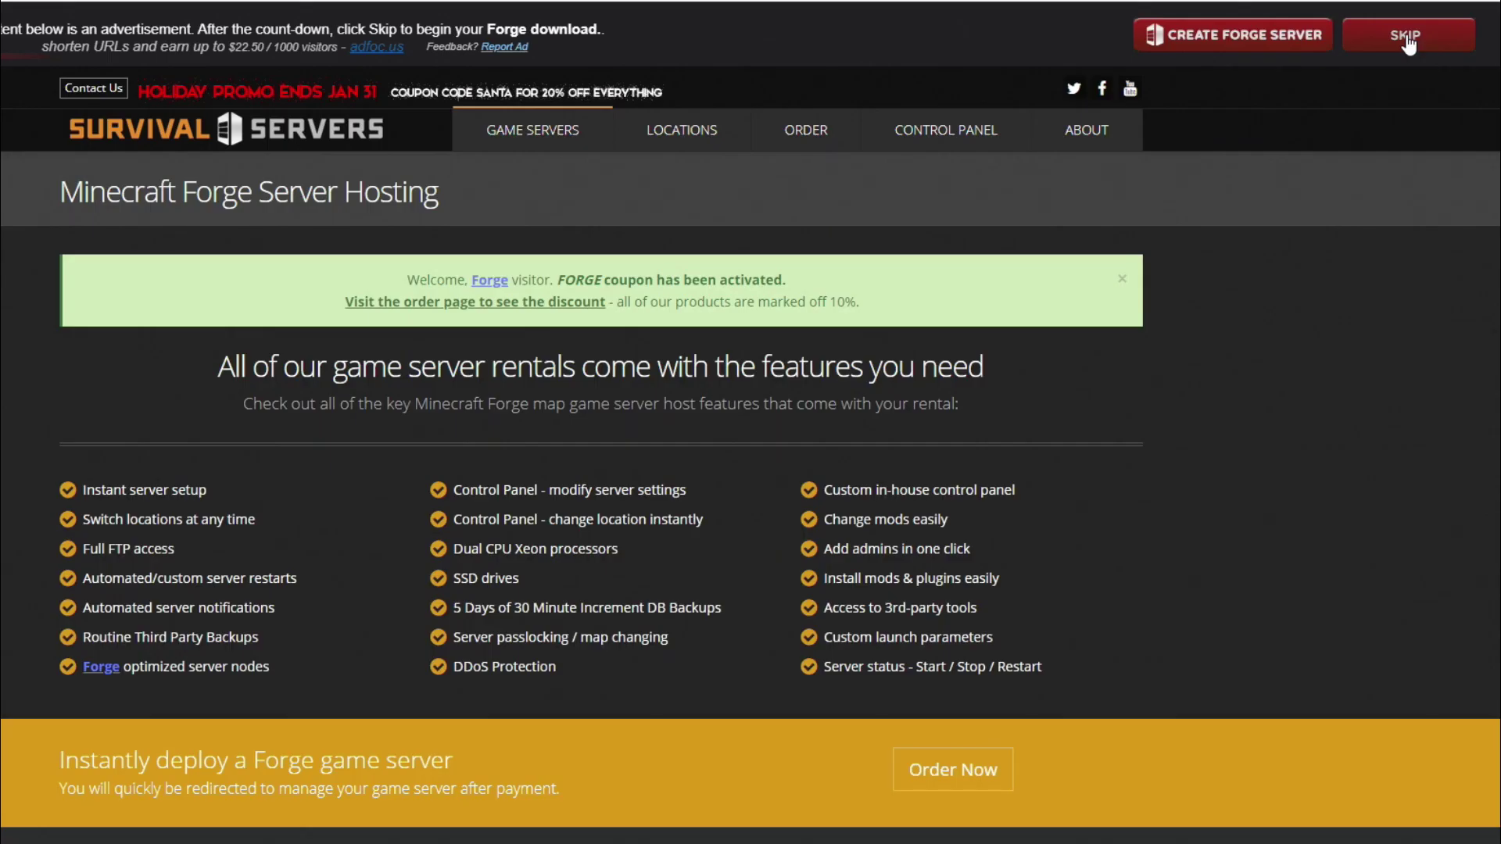
pyautogui.click(1408, 43)
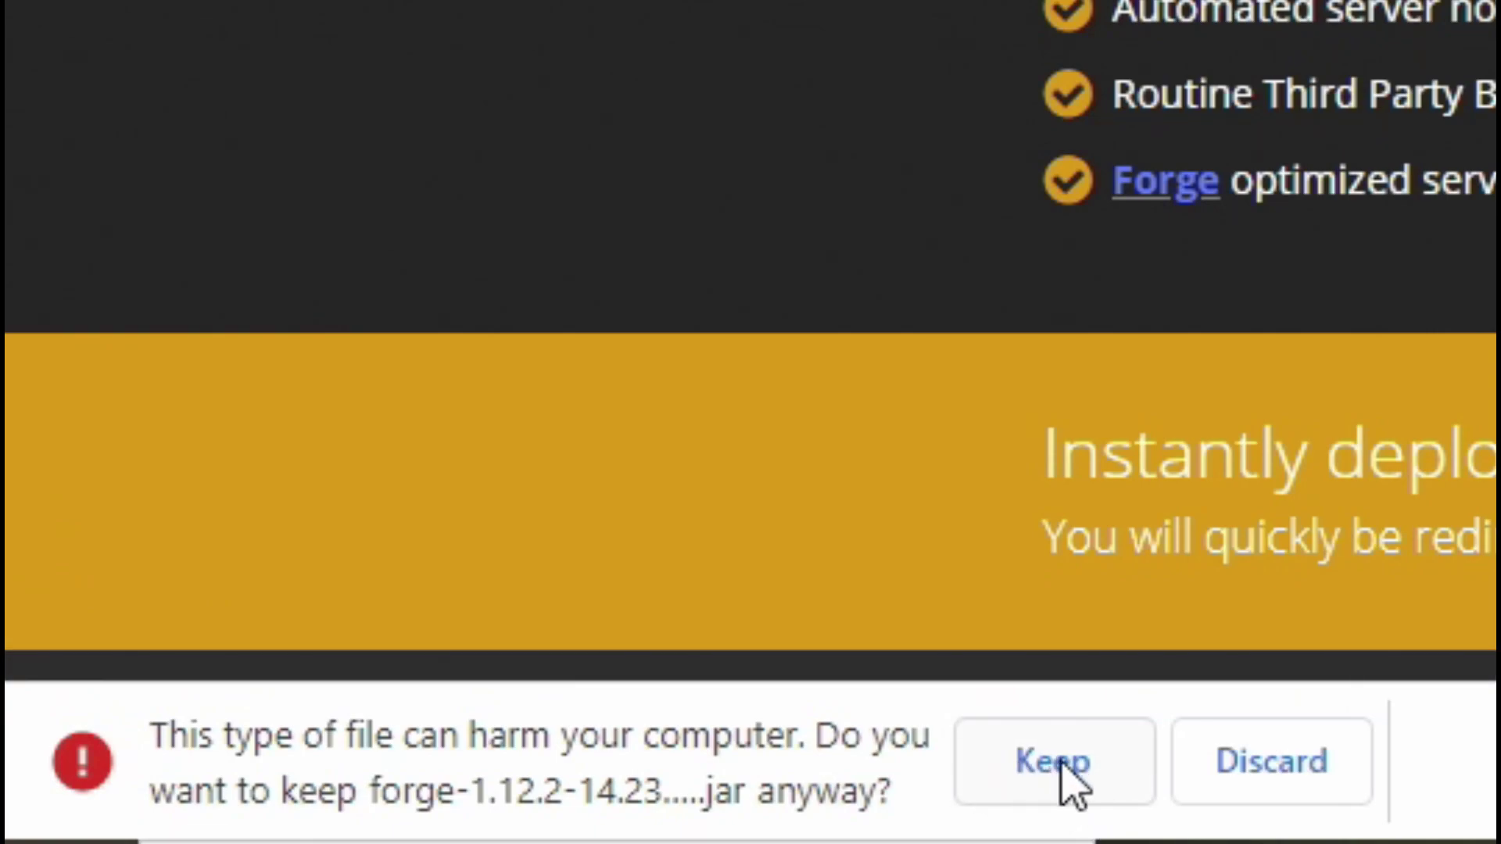
pyautogui.click(1063, 770)
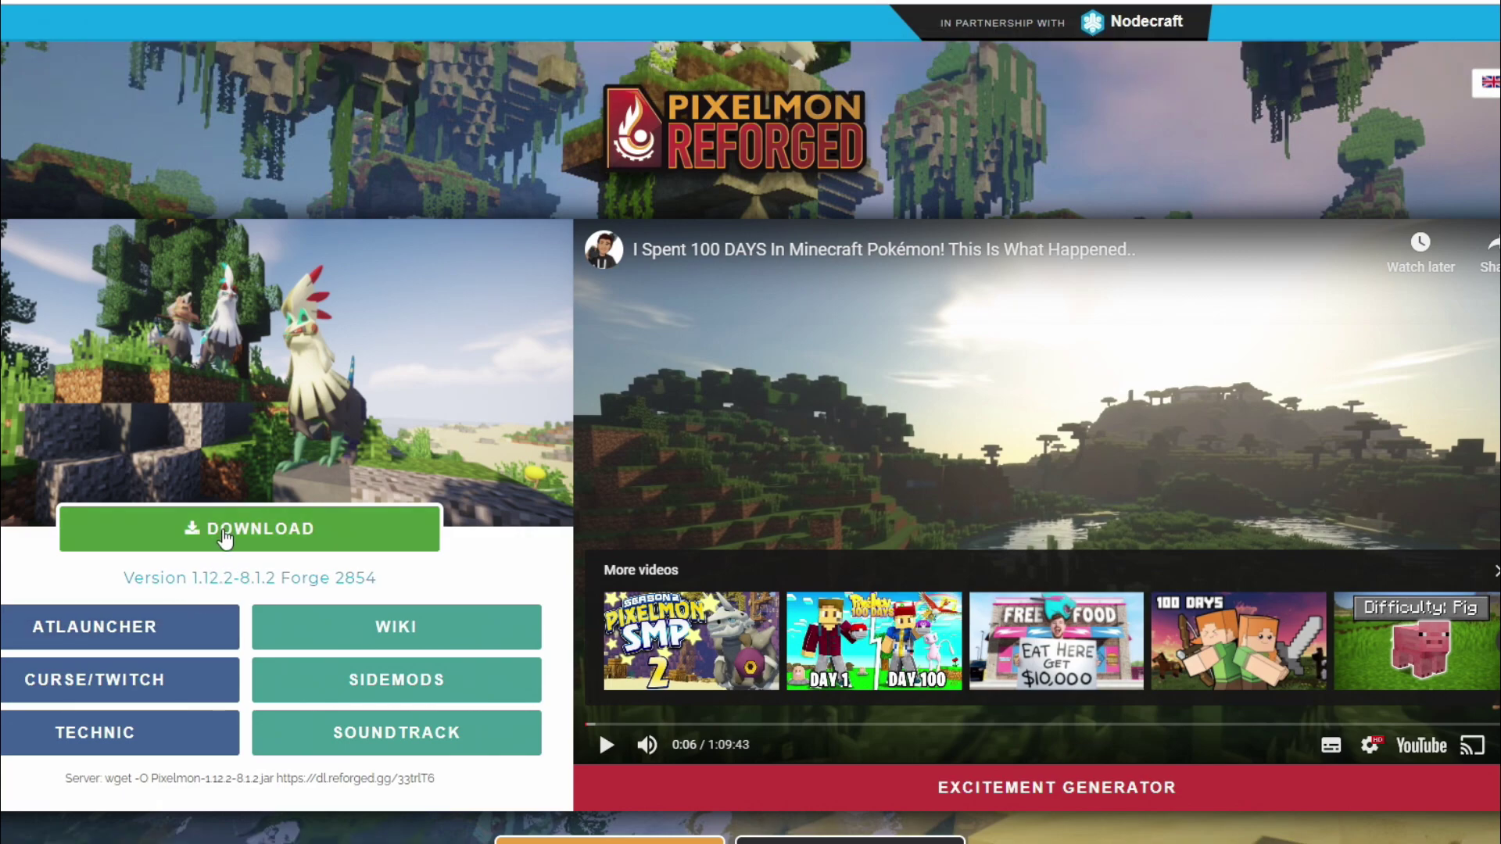
# Download Pixelmon Reforged version 1.12.2-8.1.2, skipping the advertisement, and show the downloaded jar in its folder
pyautogui.click(262, 532)
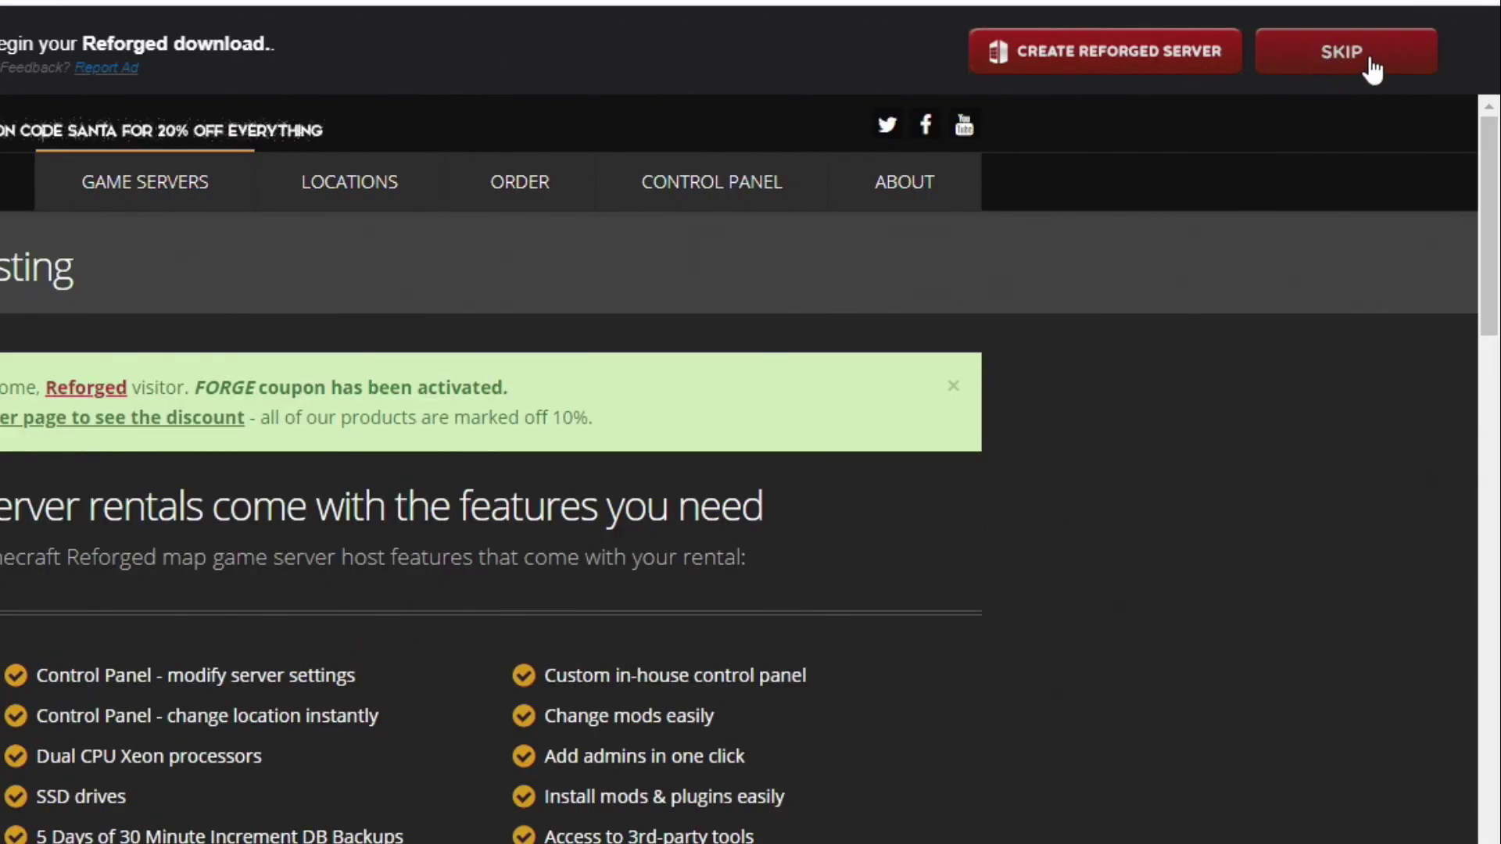
pyautogui.click(1344, 53)
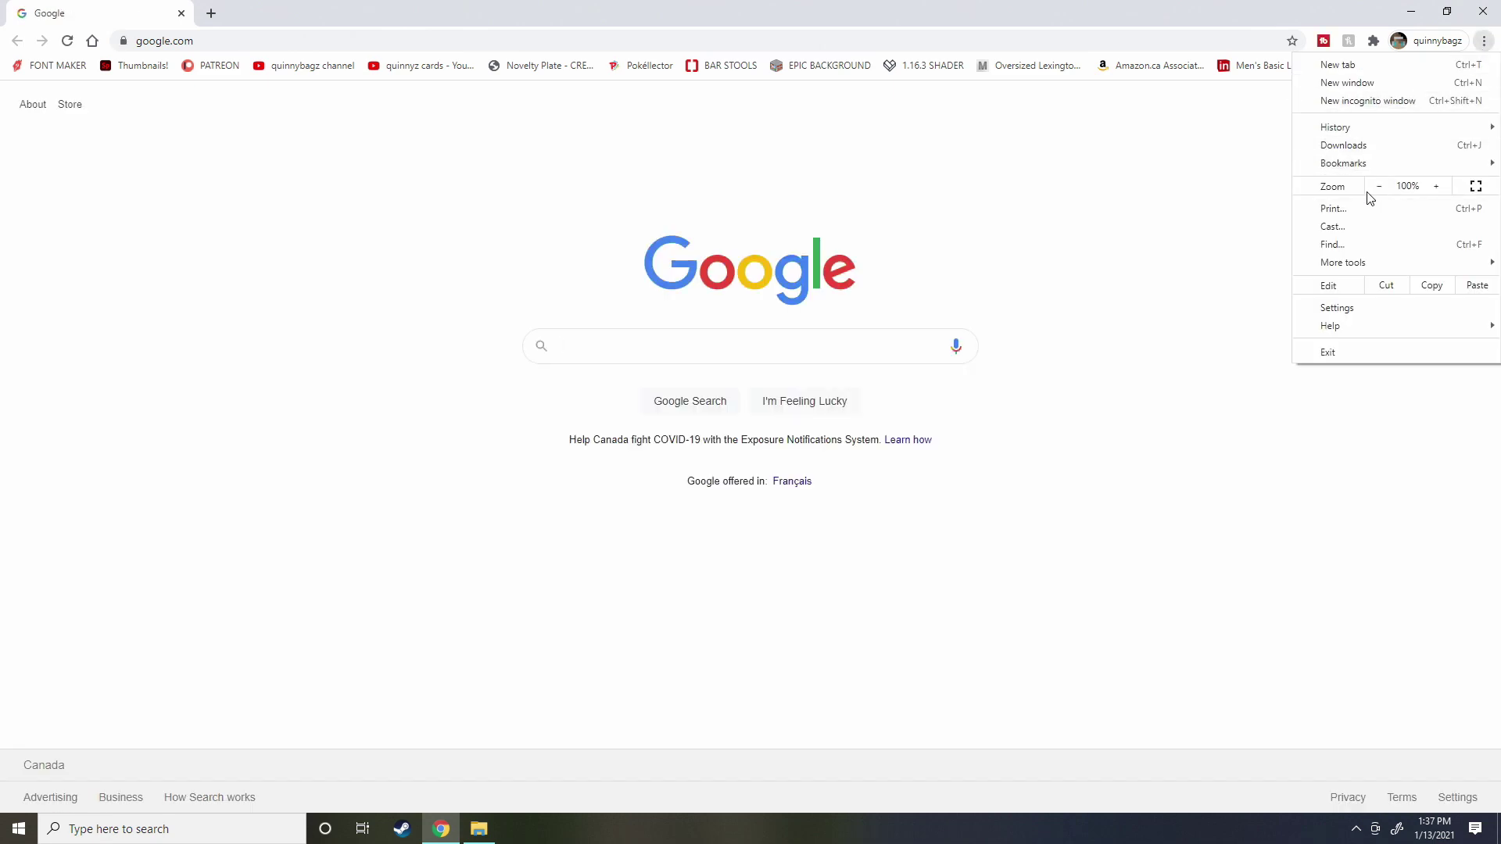
pyautogui.click(1362, 145)
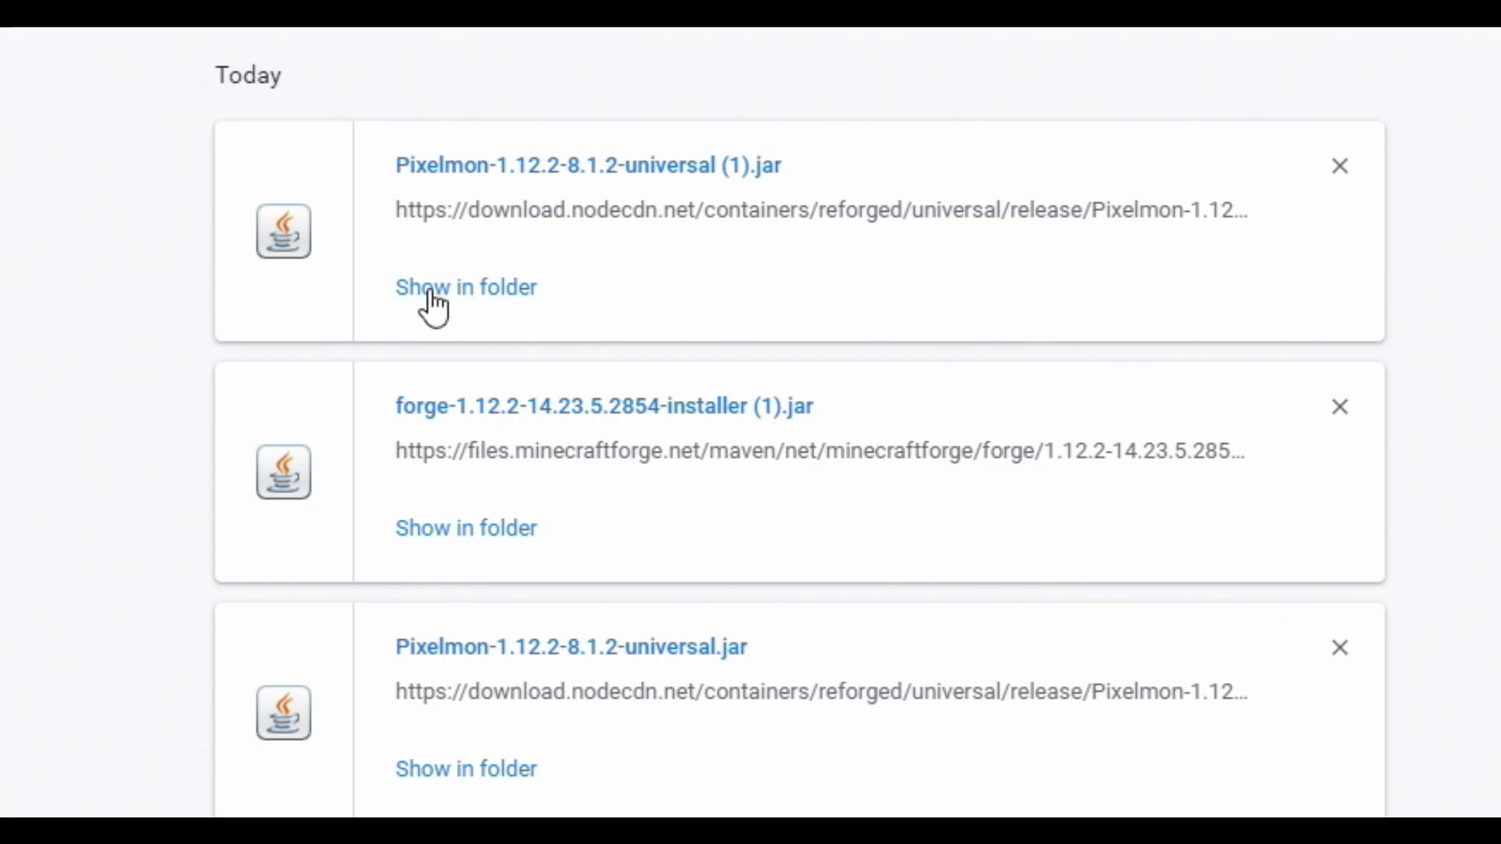
pyautogui.click(430, 290)
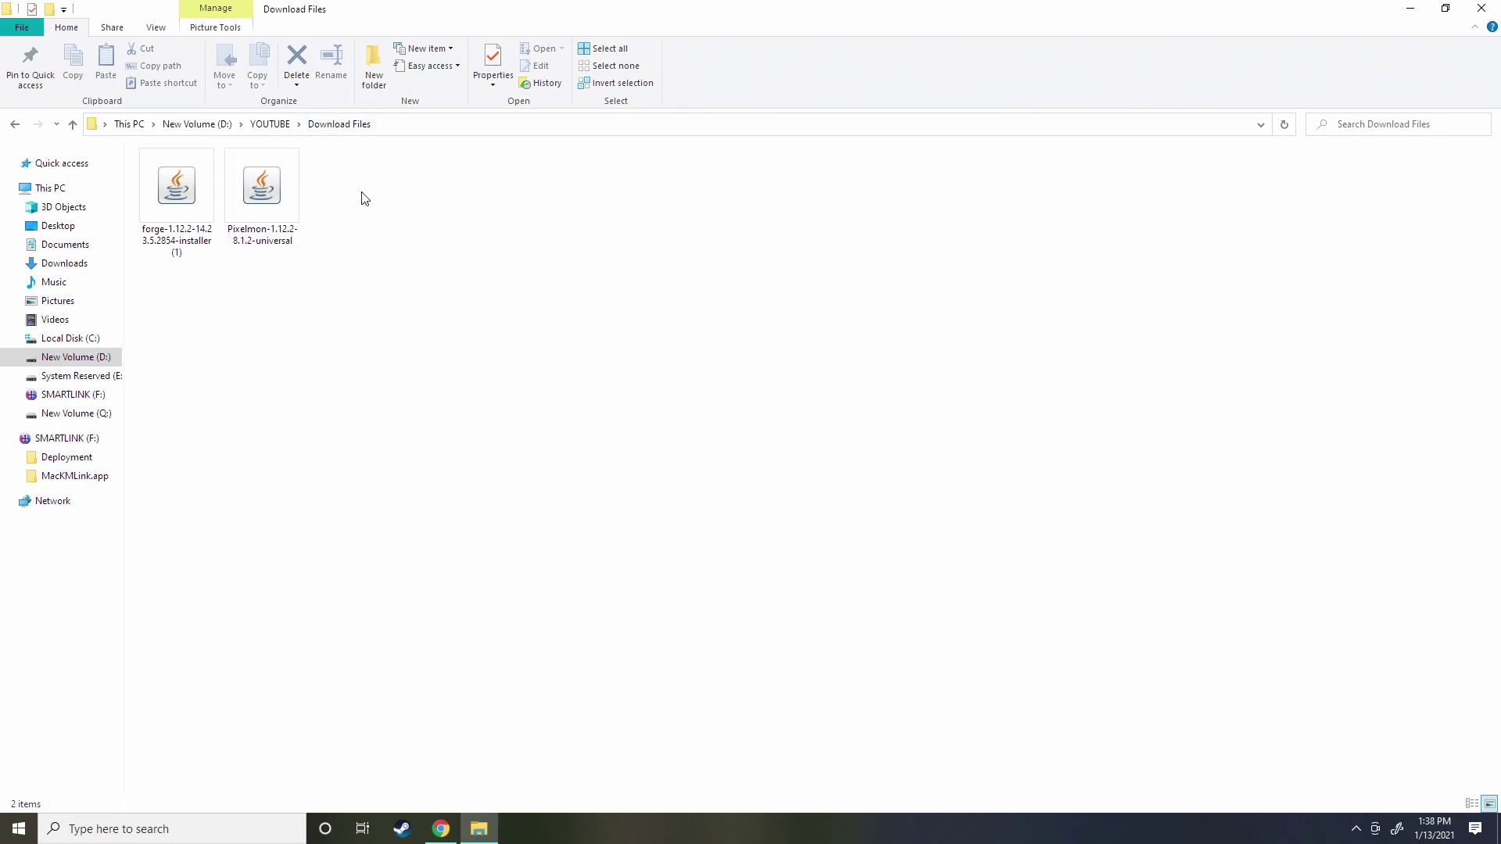
# Run the forge-1.12.2-14.23.5.2854 installer from Download Files and install the client into the default Minecraft directory
pyautogui.moveTo(322, 249); pyautogui.dragTo(321, 283)
pyautogui.click(179, 201)
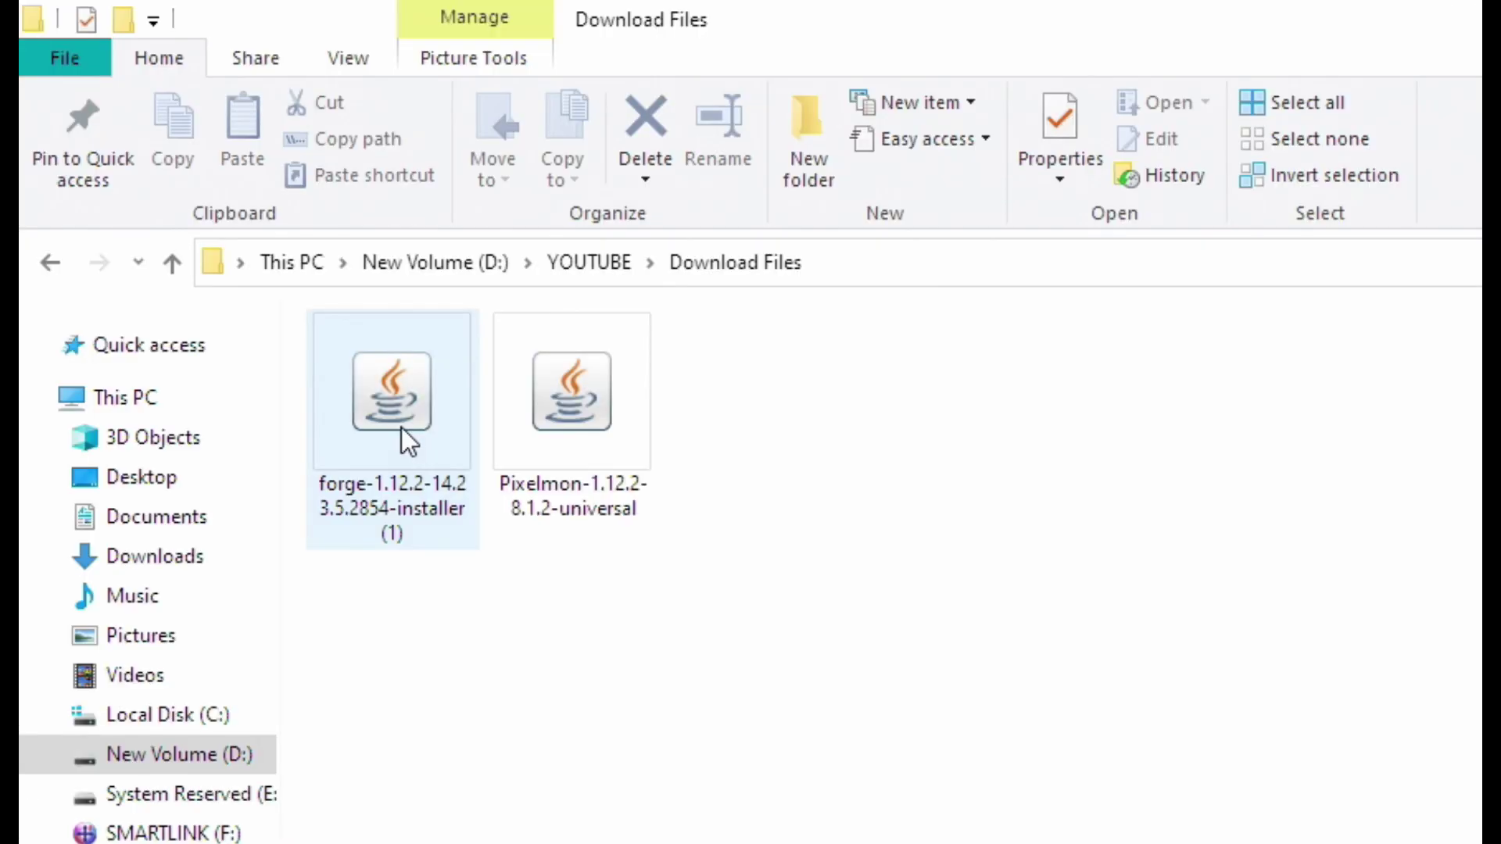
pyautogui.doubleClick(176, 204)
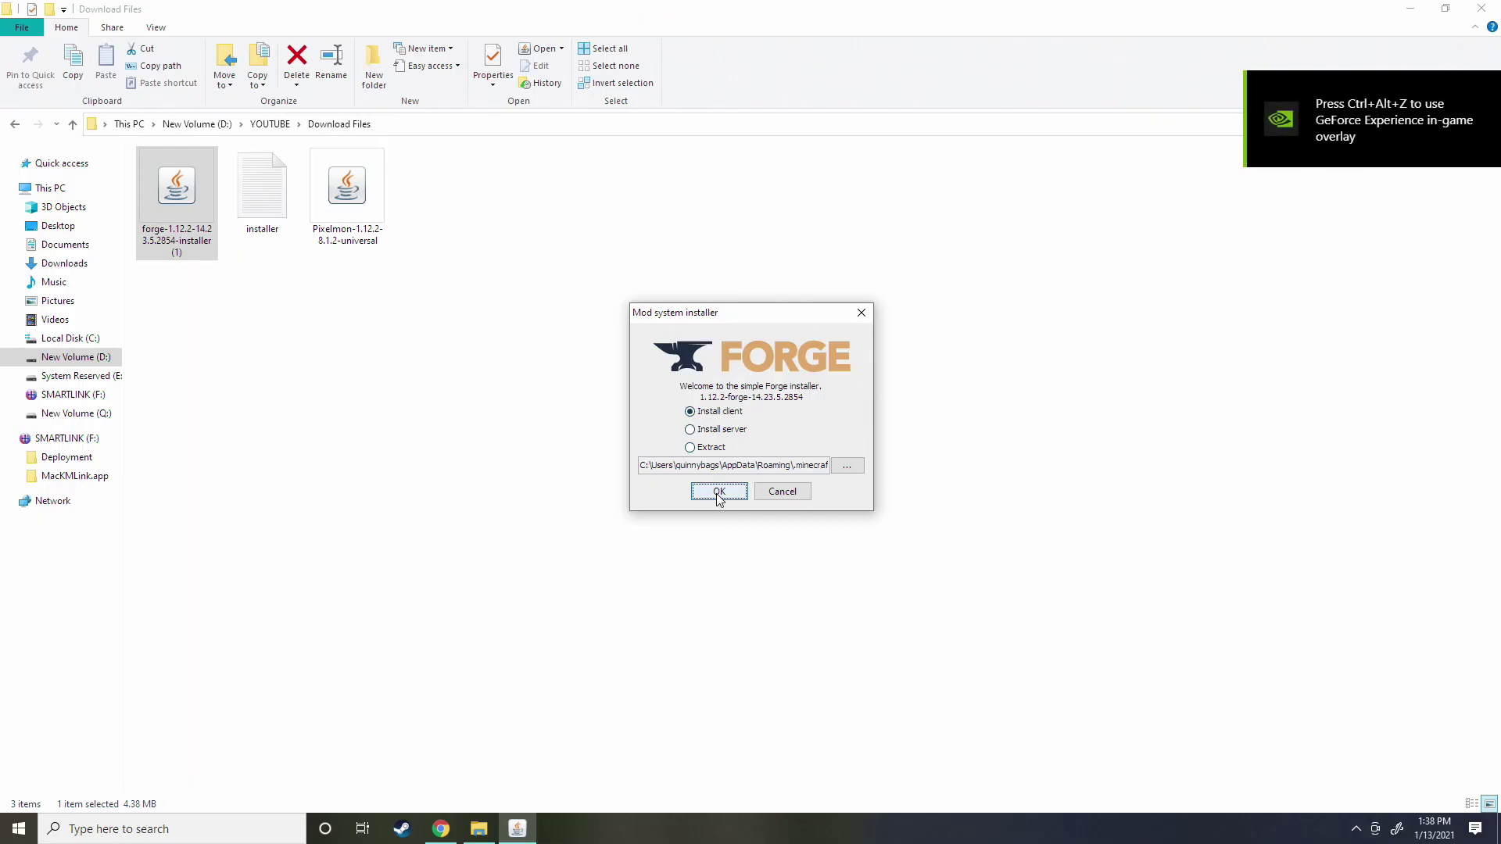
pyautogui.click(718, 491)
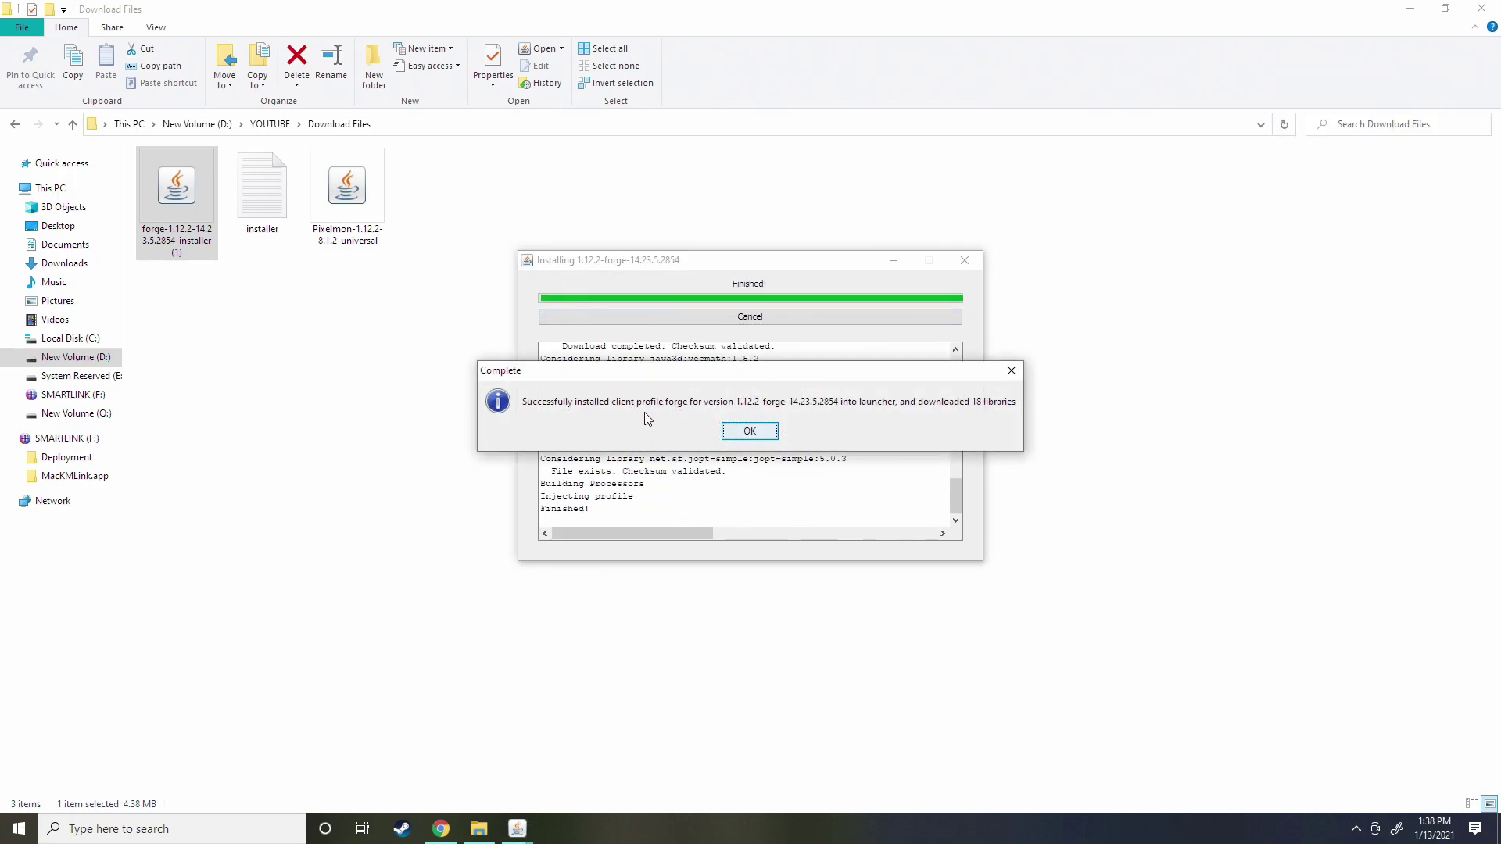
pyautogui.click(765, 438)
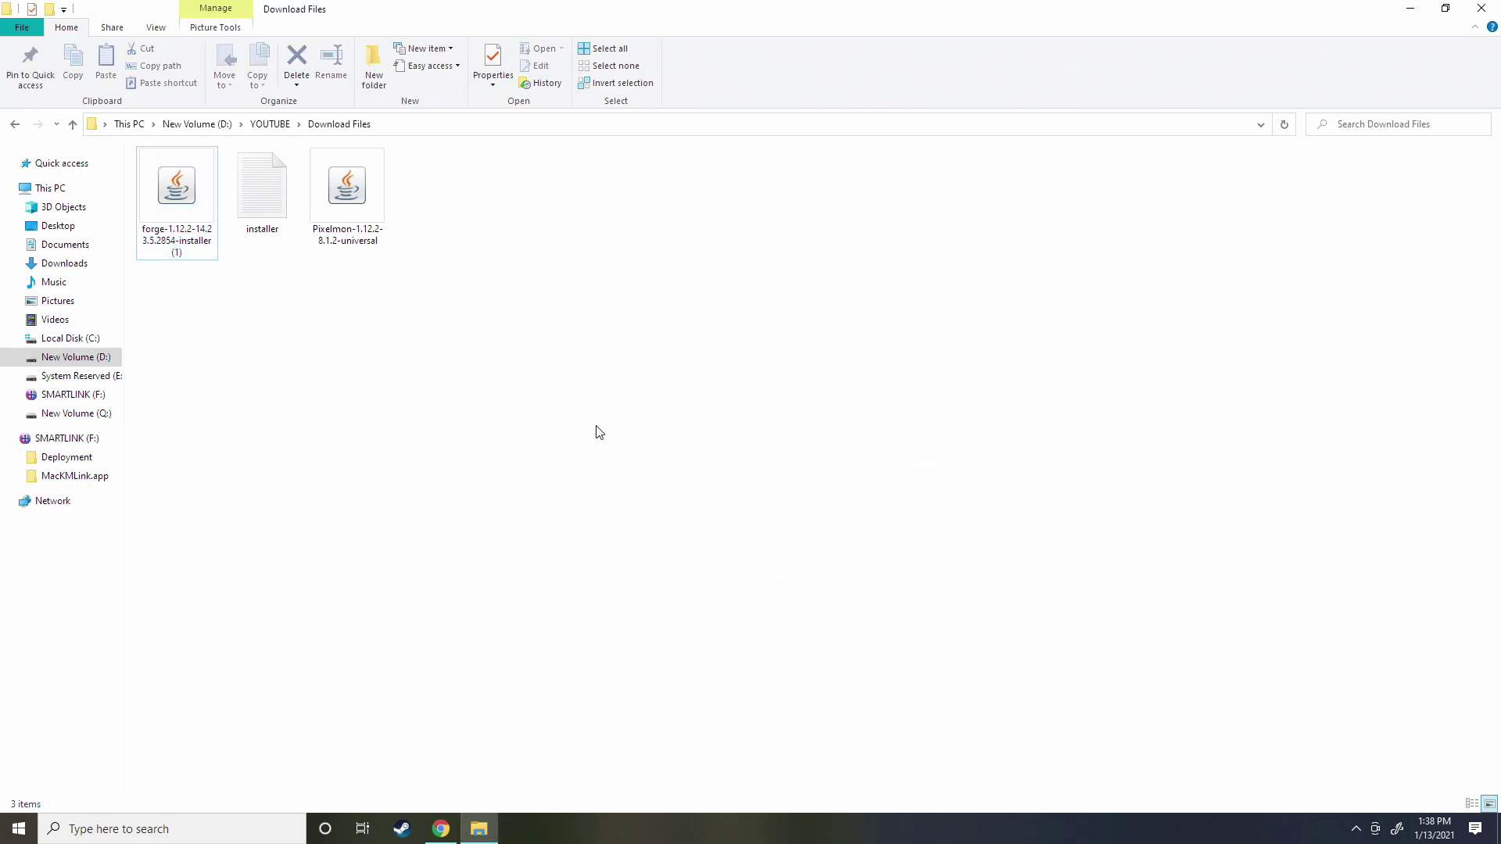
# Search Windows for %appdata% and open the .minecraft folder inside Roaming
pyautogui.click(19, 834)
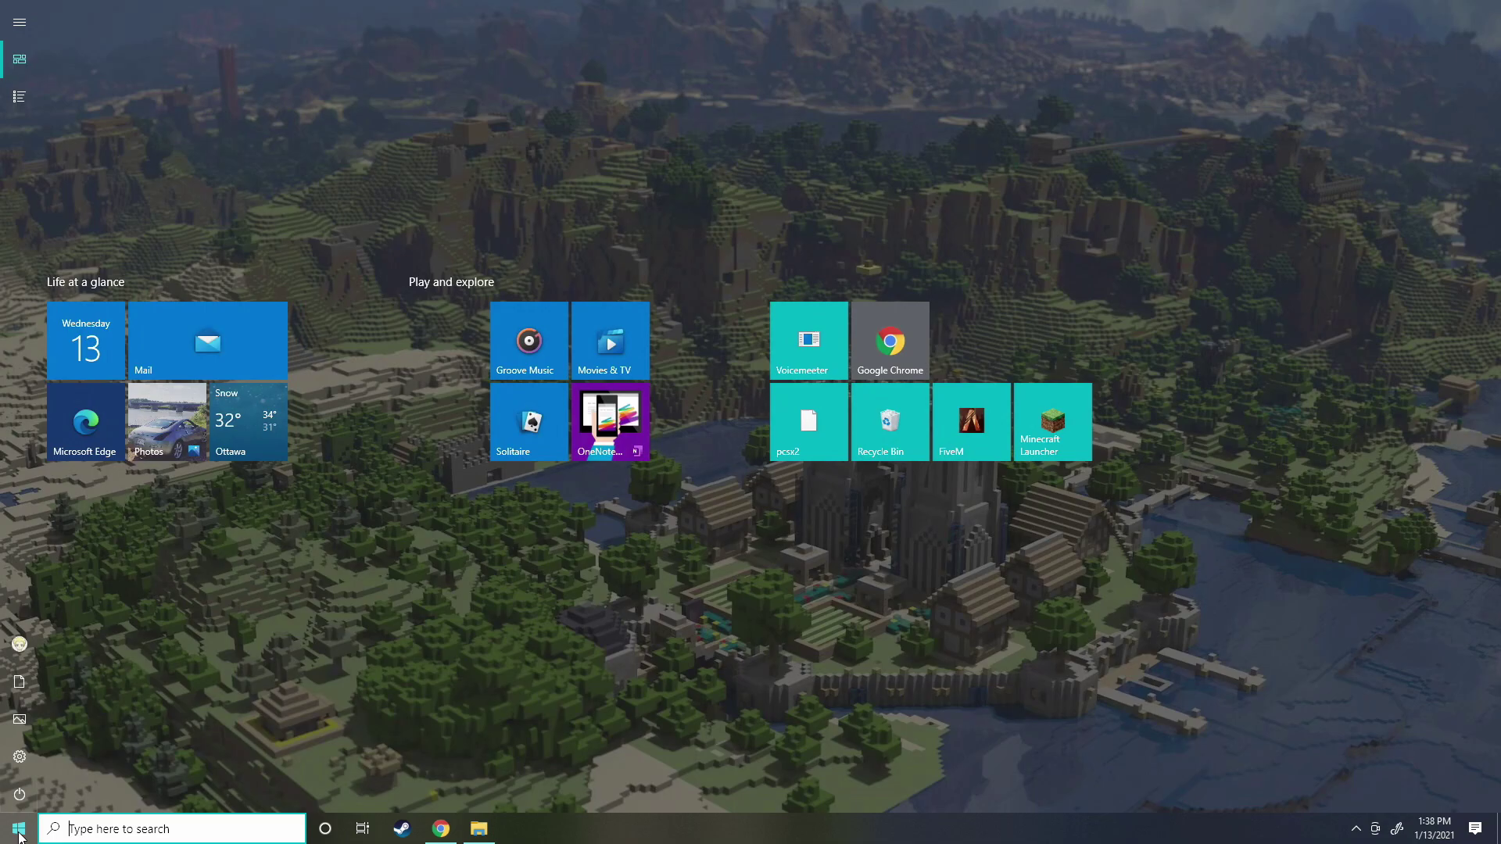
pyautogui.write('%a')
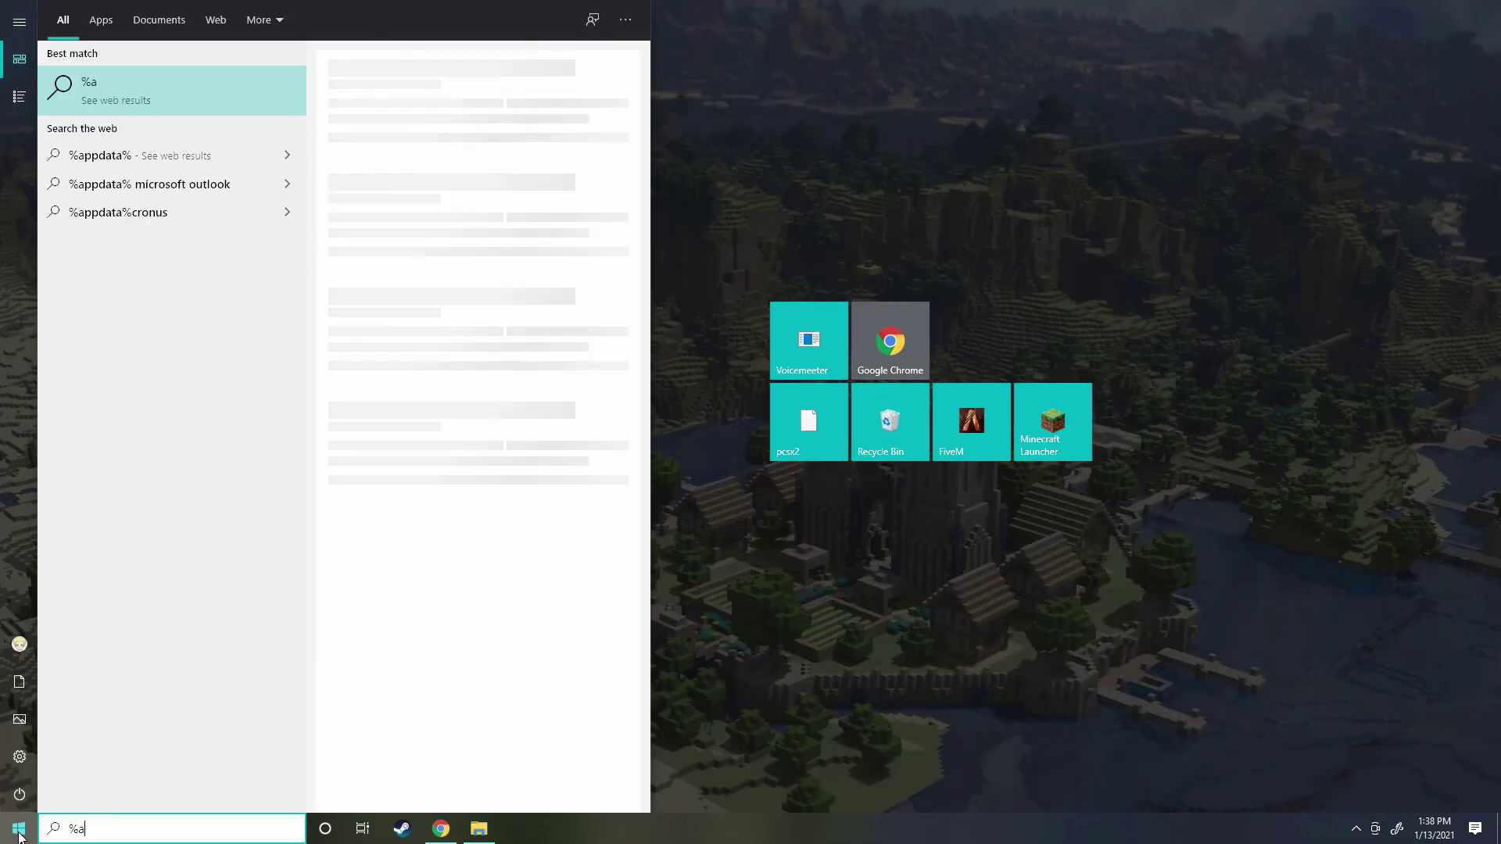
pyautogui.write('ppdata%')
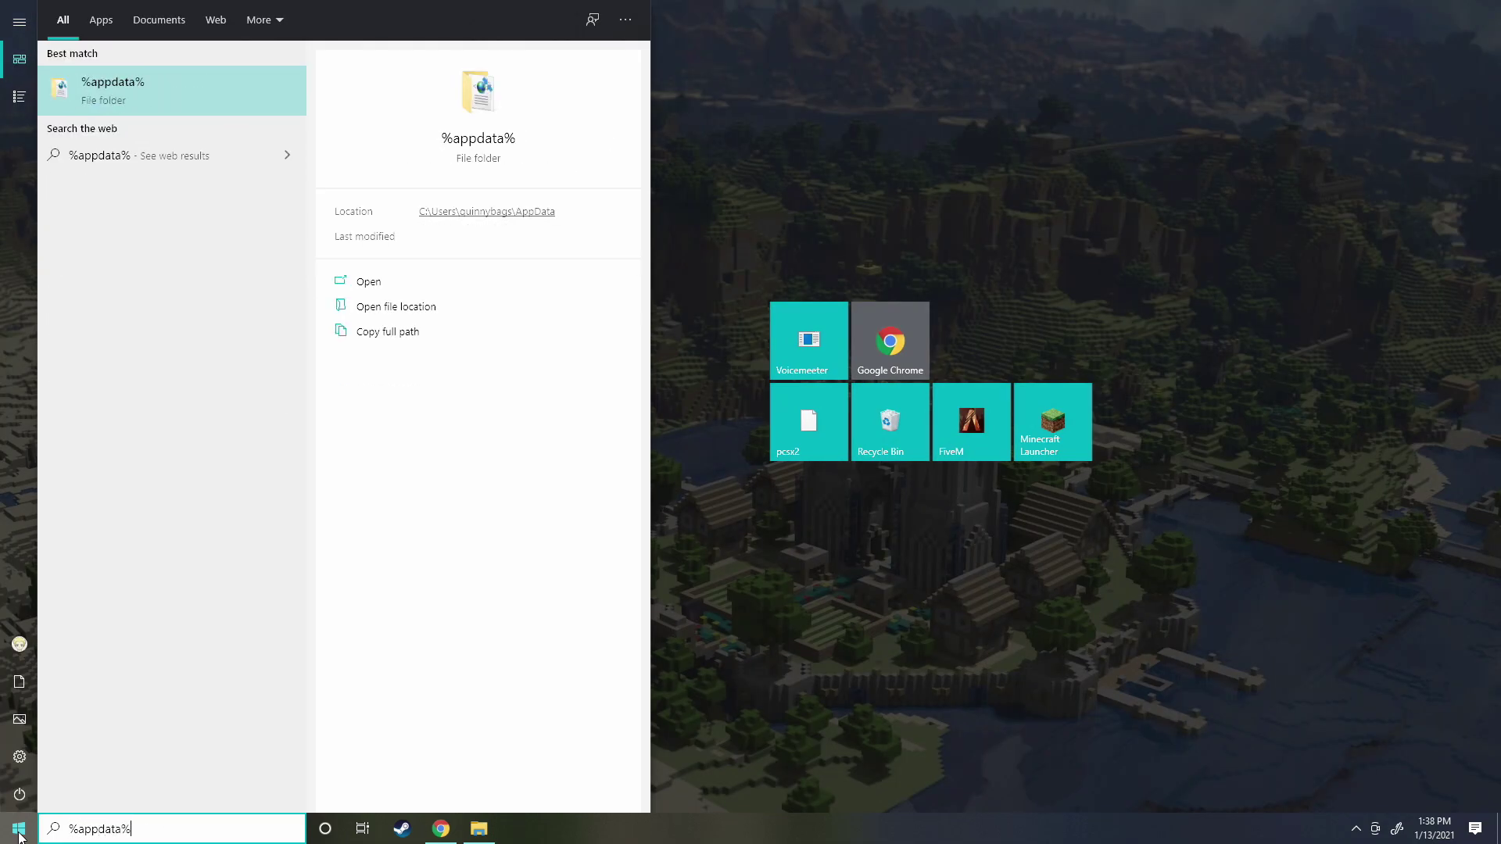
pyautogui.press('Return')
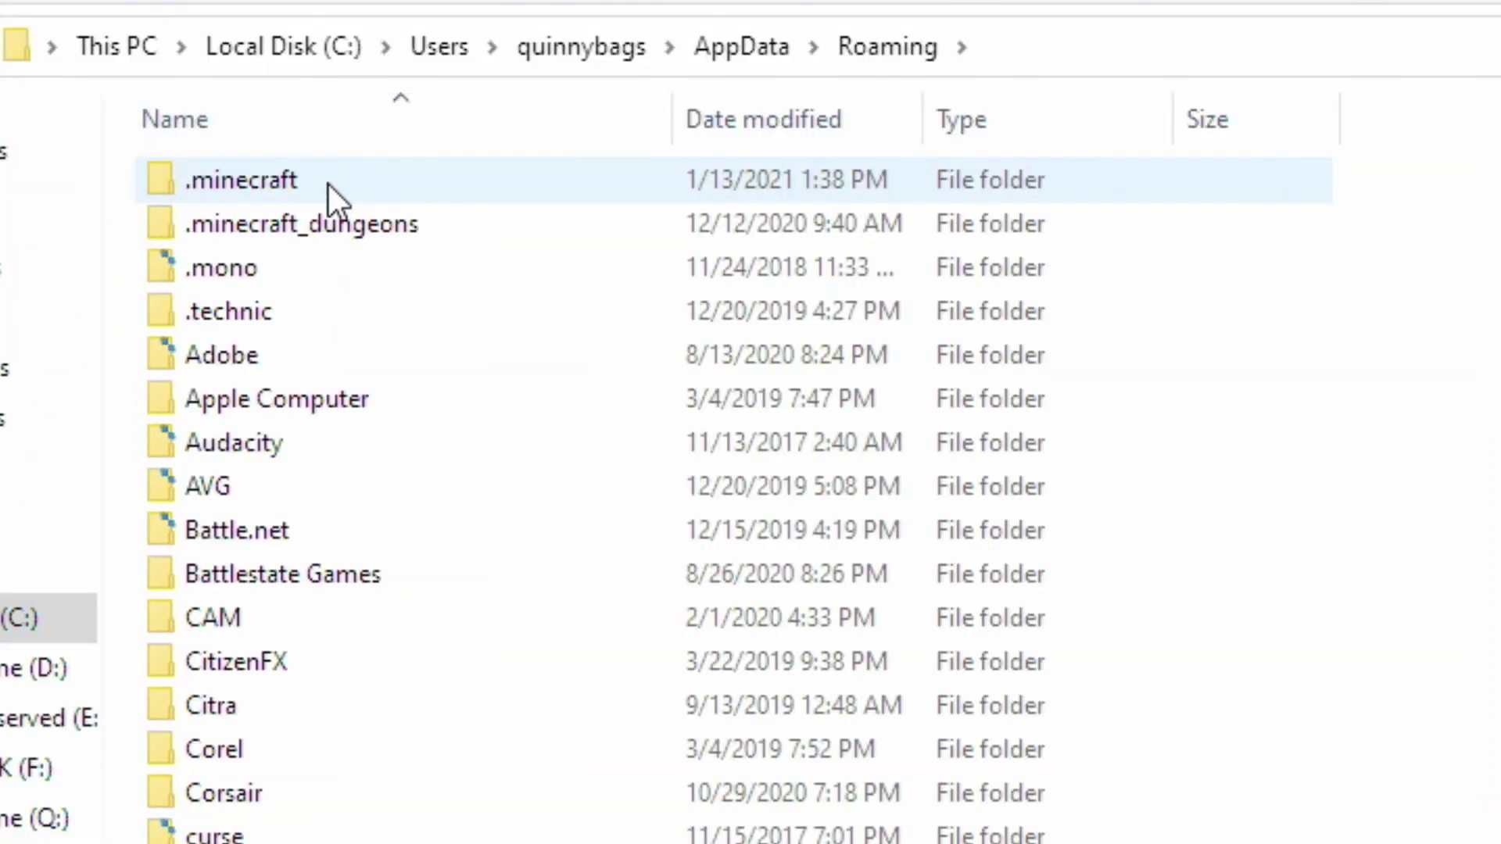
pyautogui.doubleClick(334, 182)
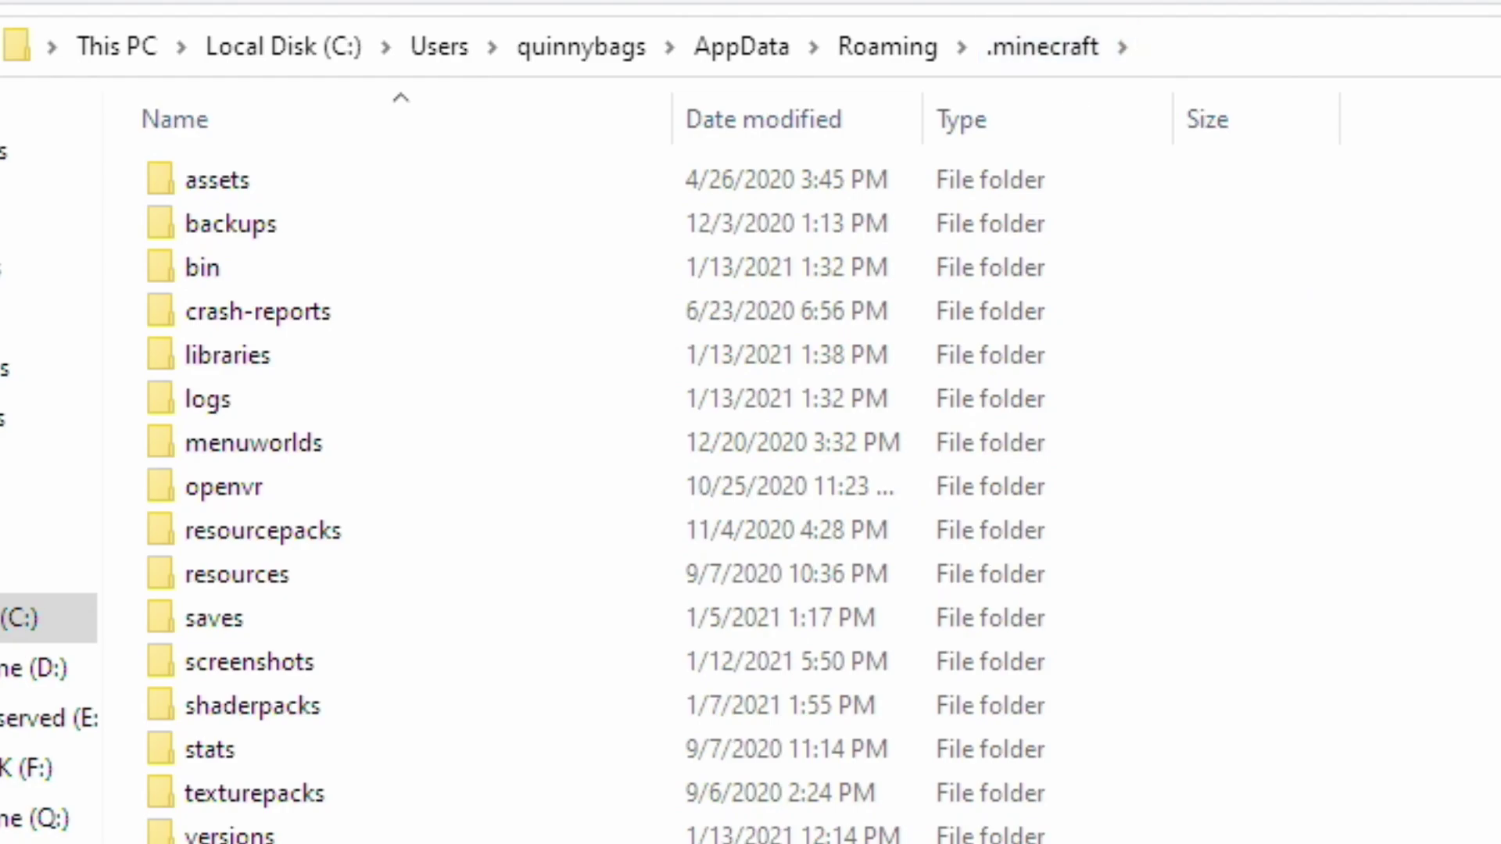
# Create a new folder named mods inside the .minecraft folder
pyautogui.rightClick(832, 213)
pyautogui.moveTo(936, 448)
pyautogui.click(1098, 452)
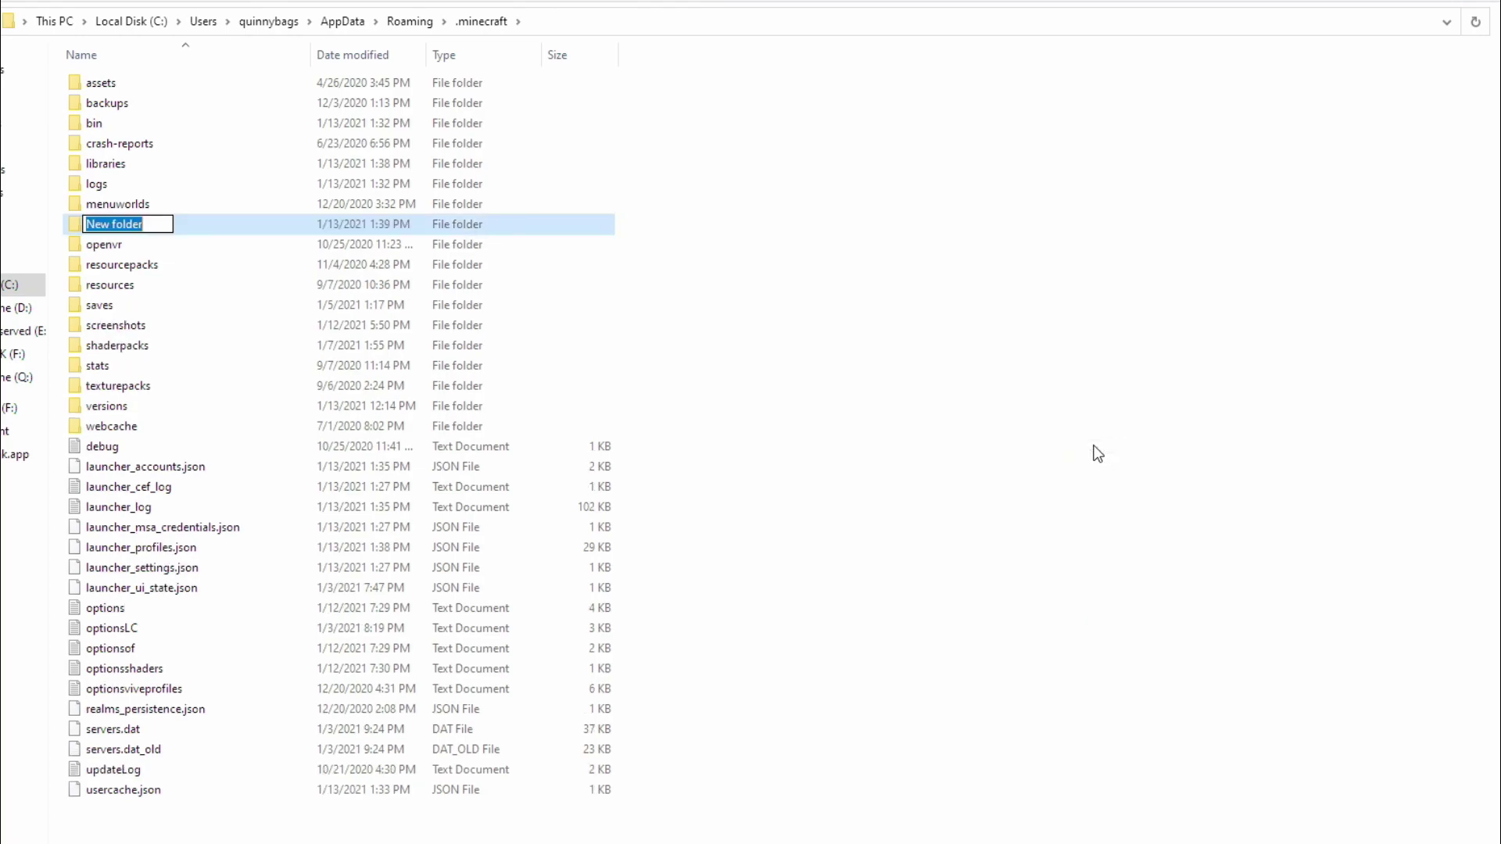
pyautogui.write('mods')
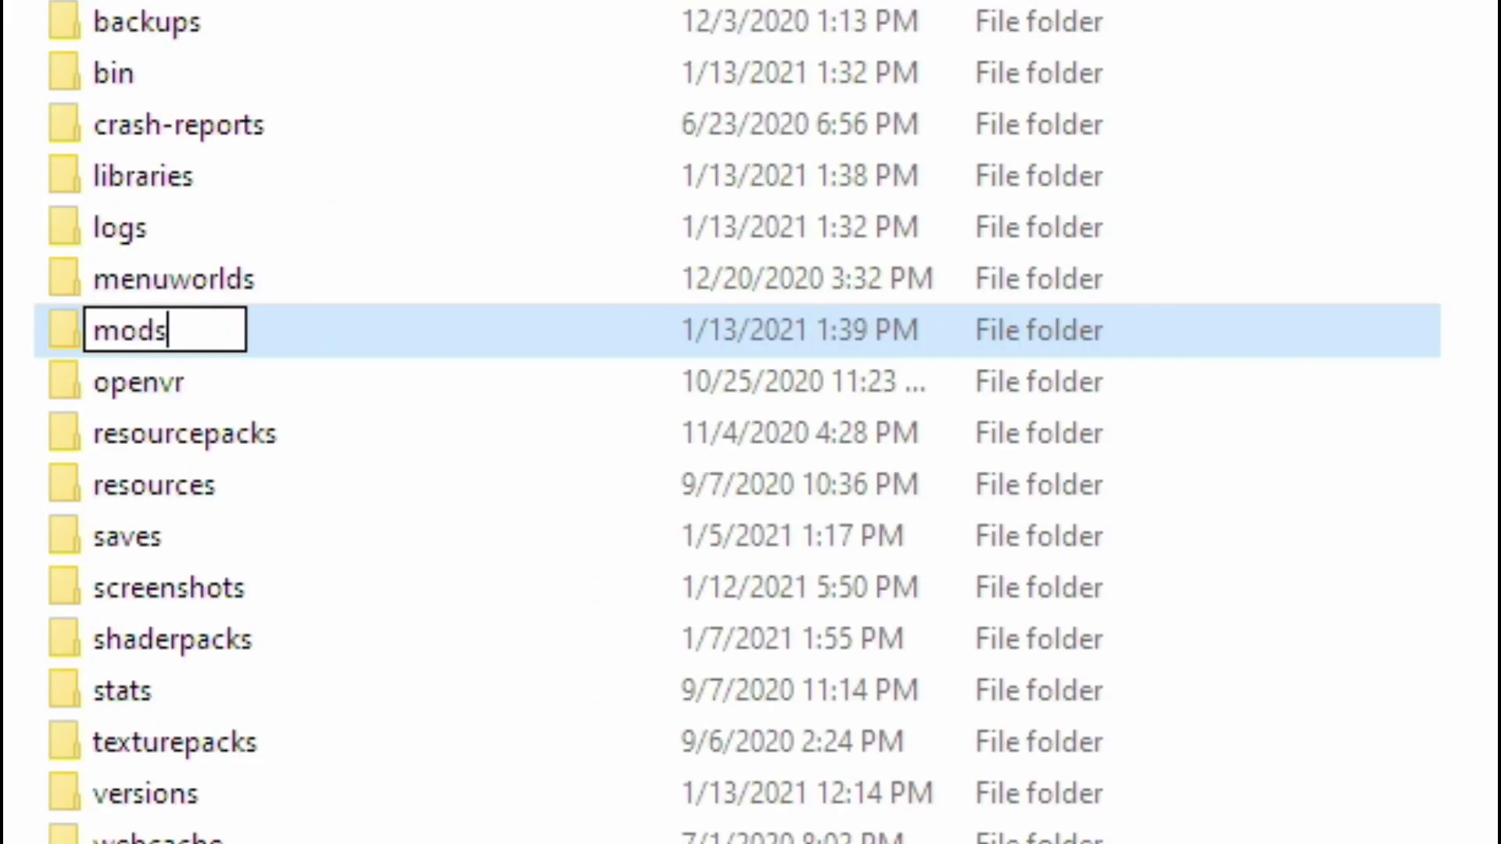
pyautogui.press('Return')
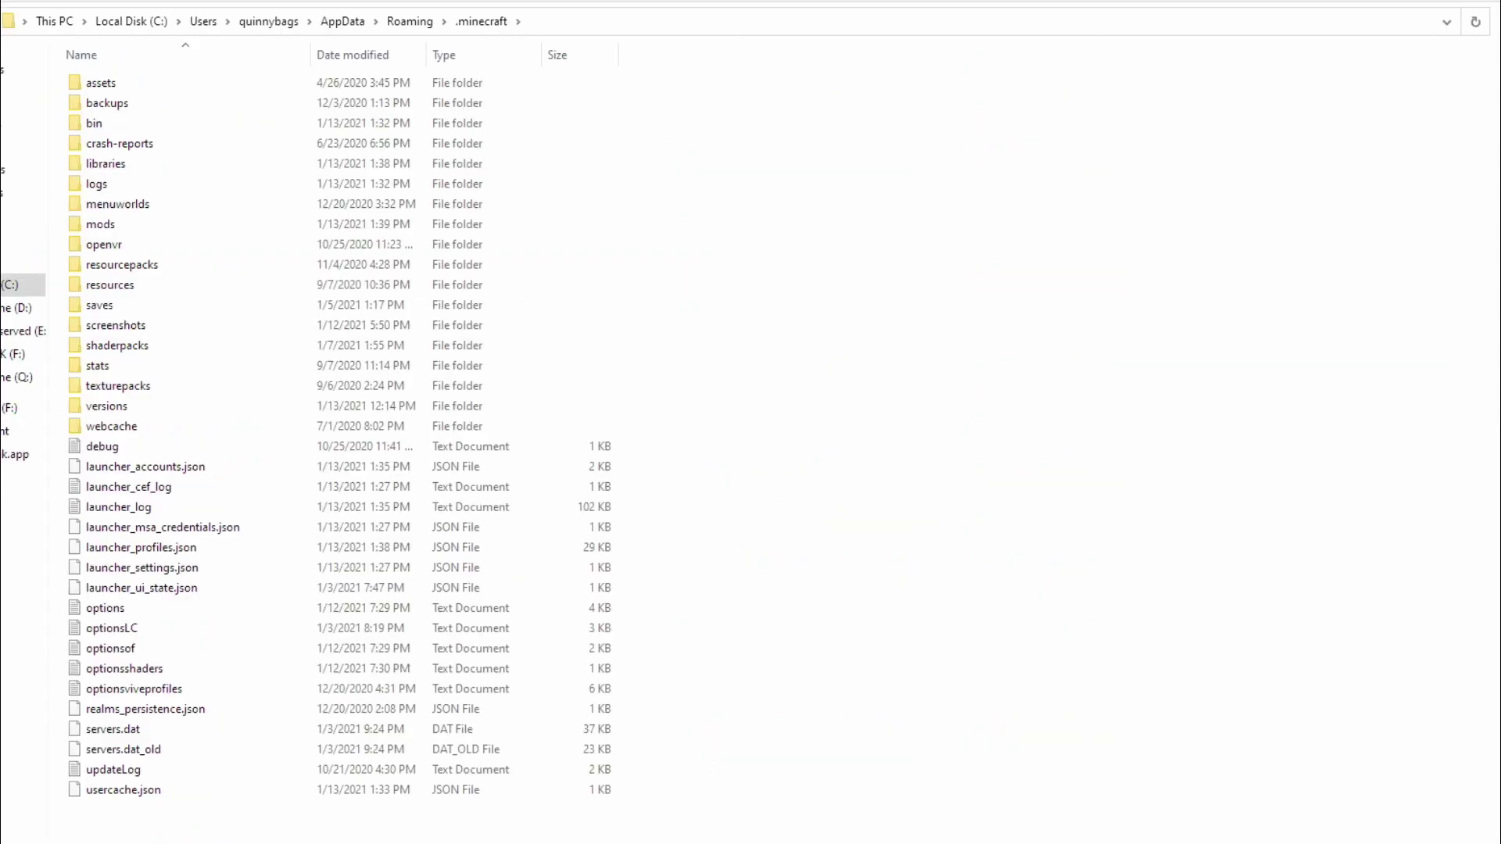
# Copy Pixelmon-1.12.2-8.1.2-universal from Download Files into the mods folder with both windows side by side, and return to the desktop
pyautogui.click(436, 797)
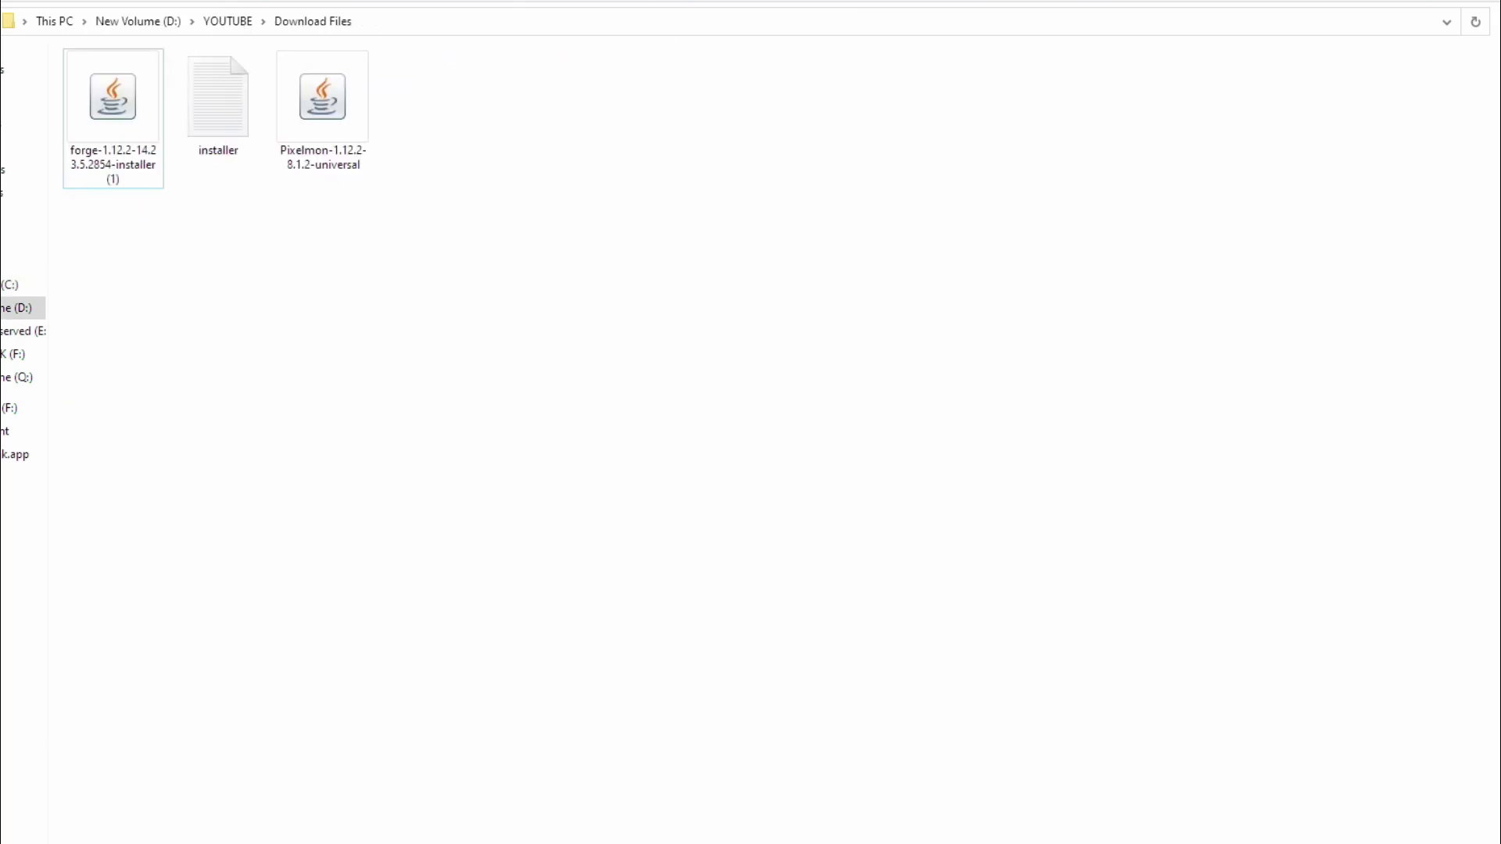
pyautogui.press('super+Right')
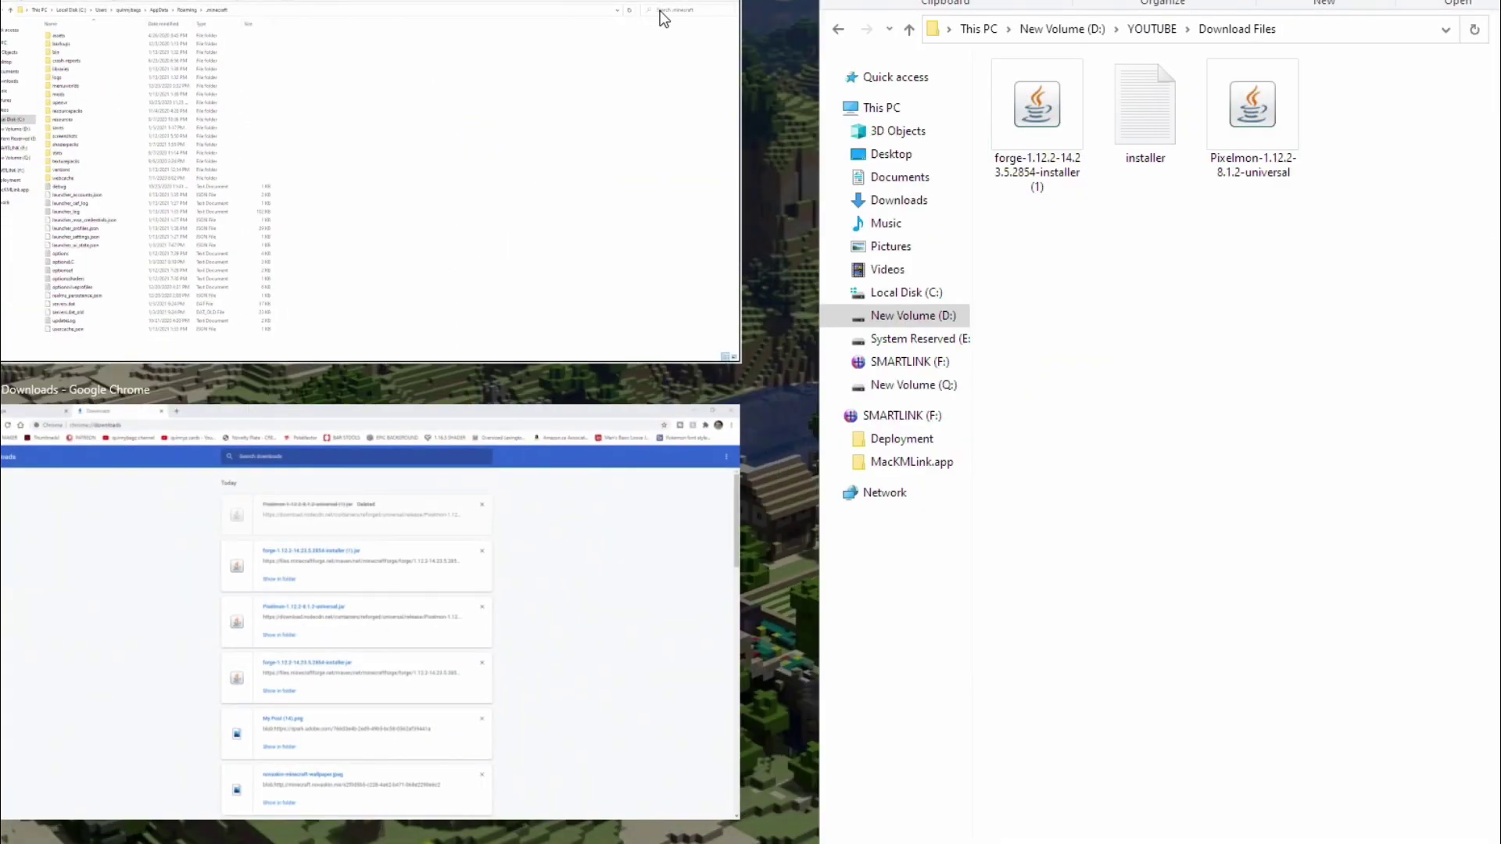
pyautogui.click(663, 18)
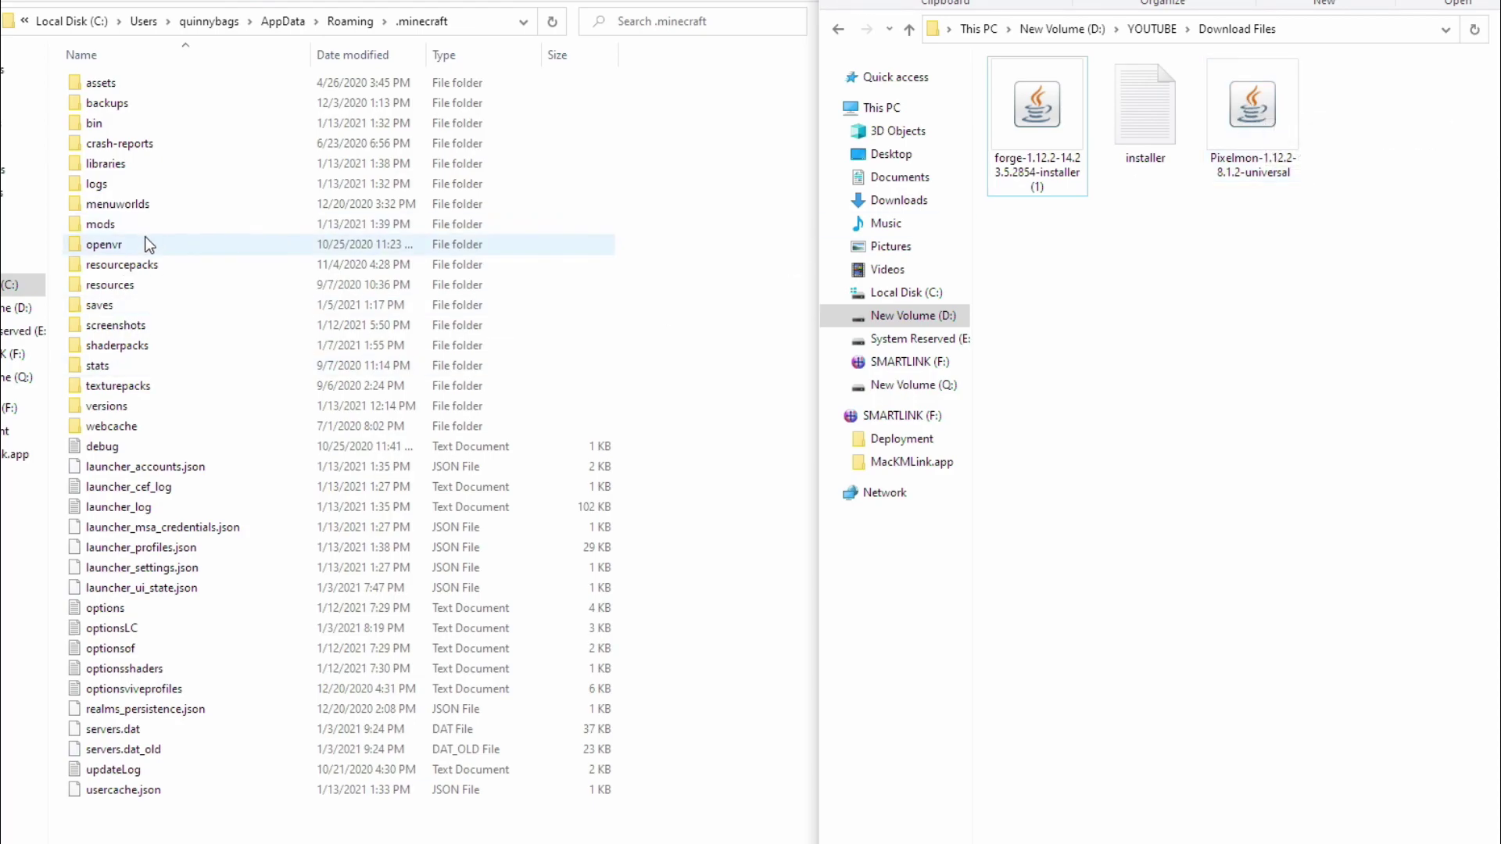
pyautogui.doubleClick(165, 230)
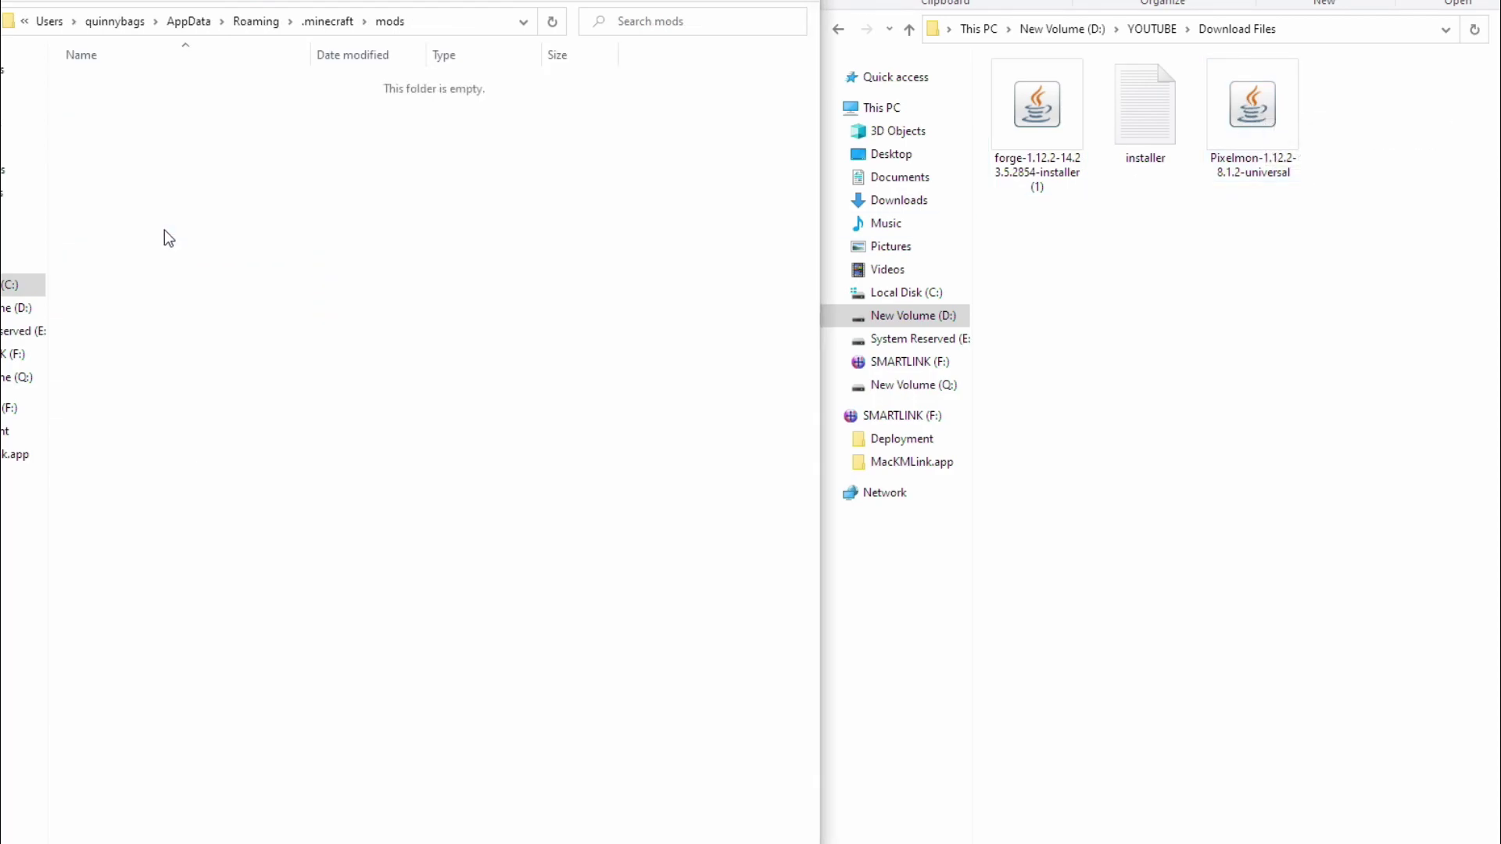
pyautogui.moveTo(1250, 107); pyautogui.dragTo(311, 244)
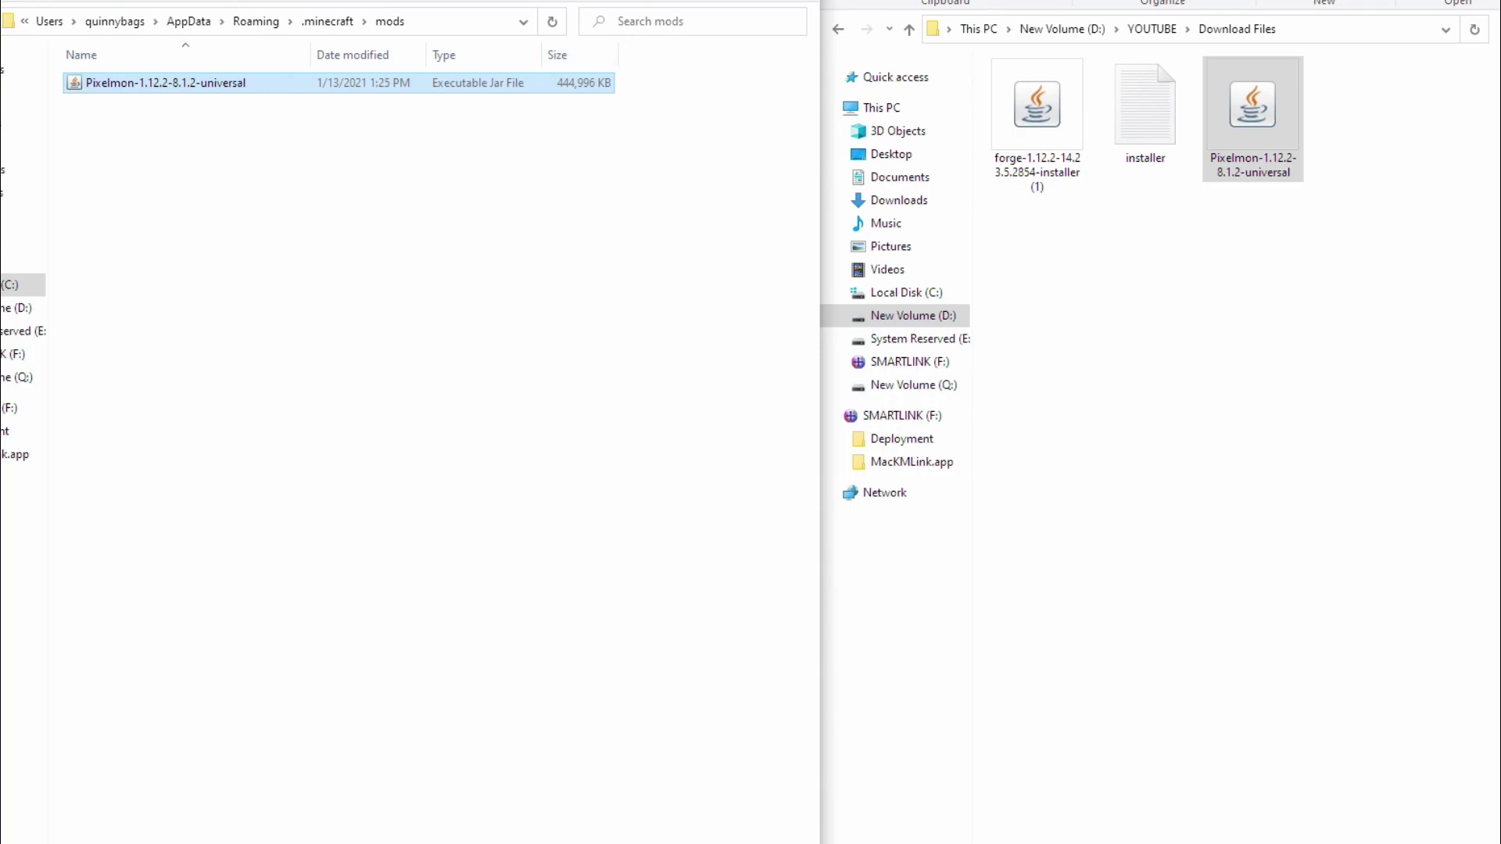
pyautogui.hotkey('alt', 'F4')
pyautogui.press('super+d')
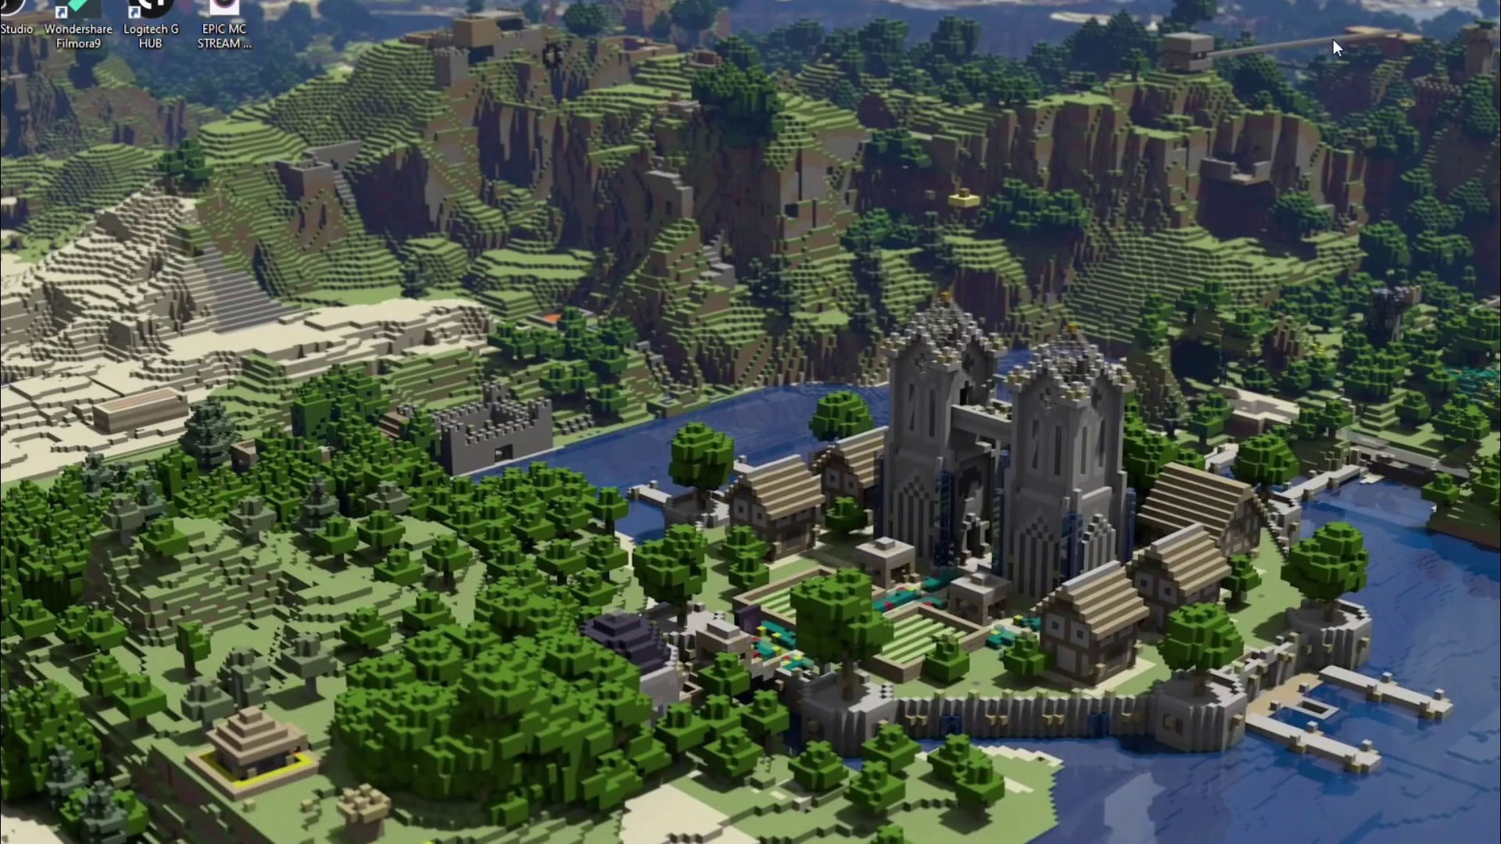
# Search Windows for the Minecraft Launcher and start it
pyautogui.press('super')
pyautogui.write('mine')
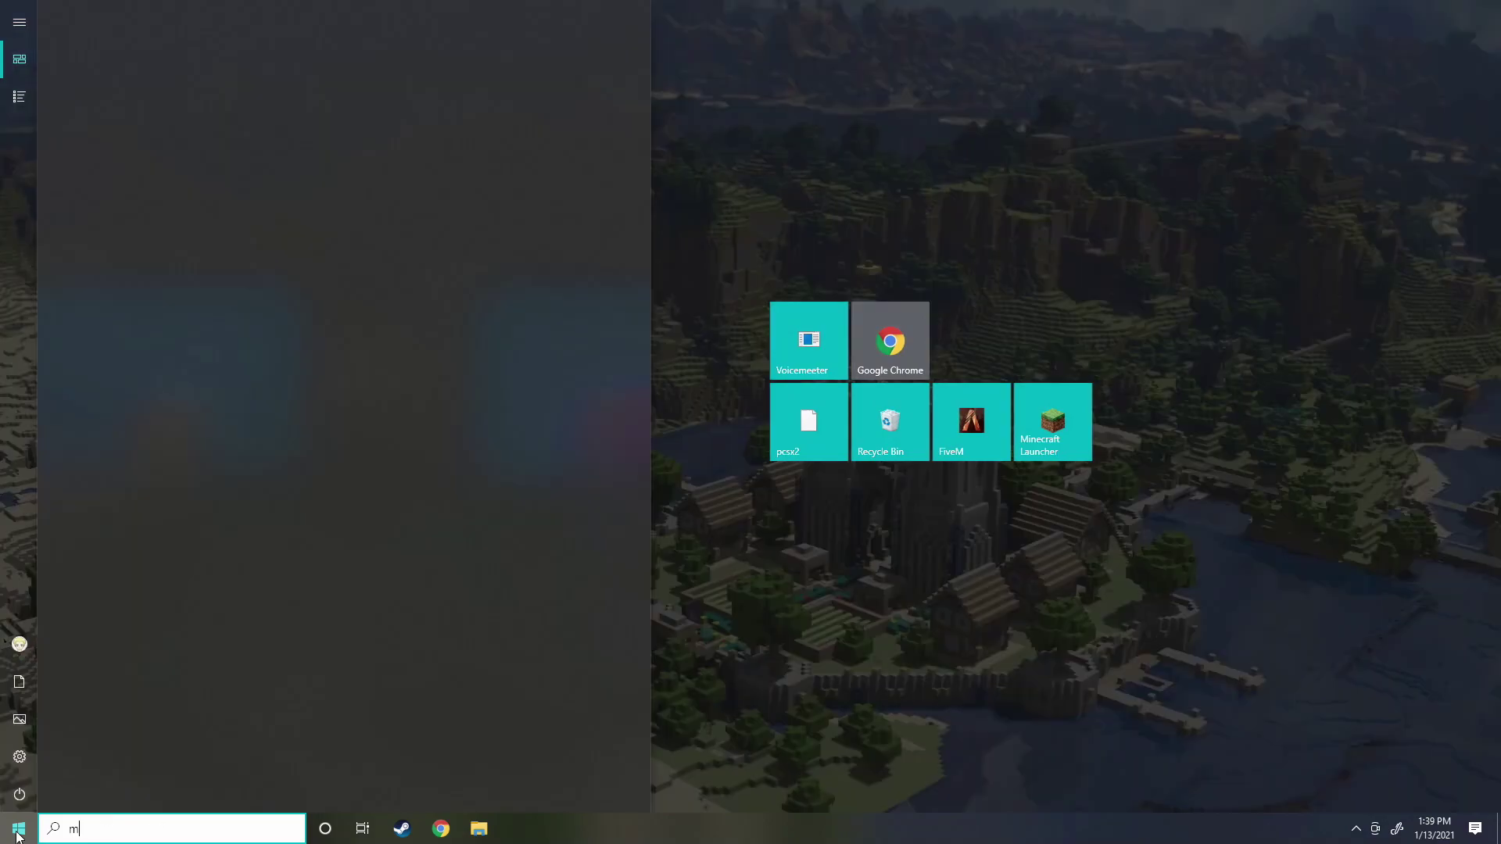
pyautogui.click(143, 148)
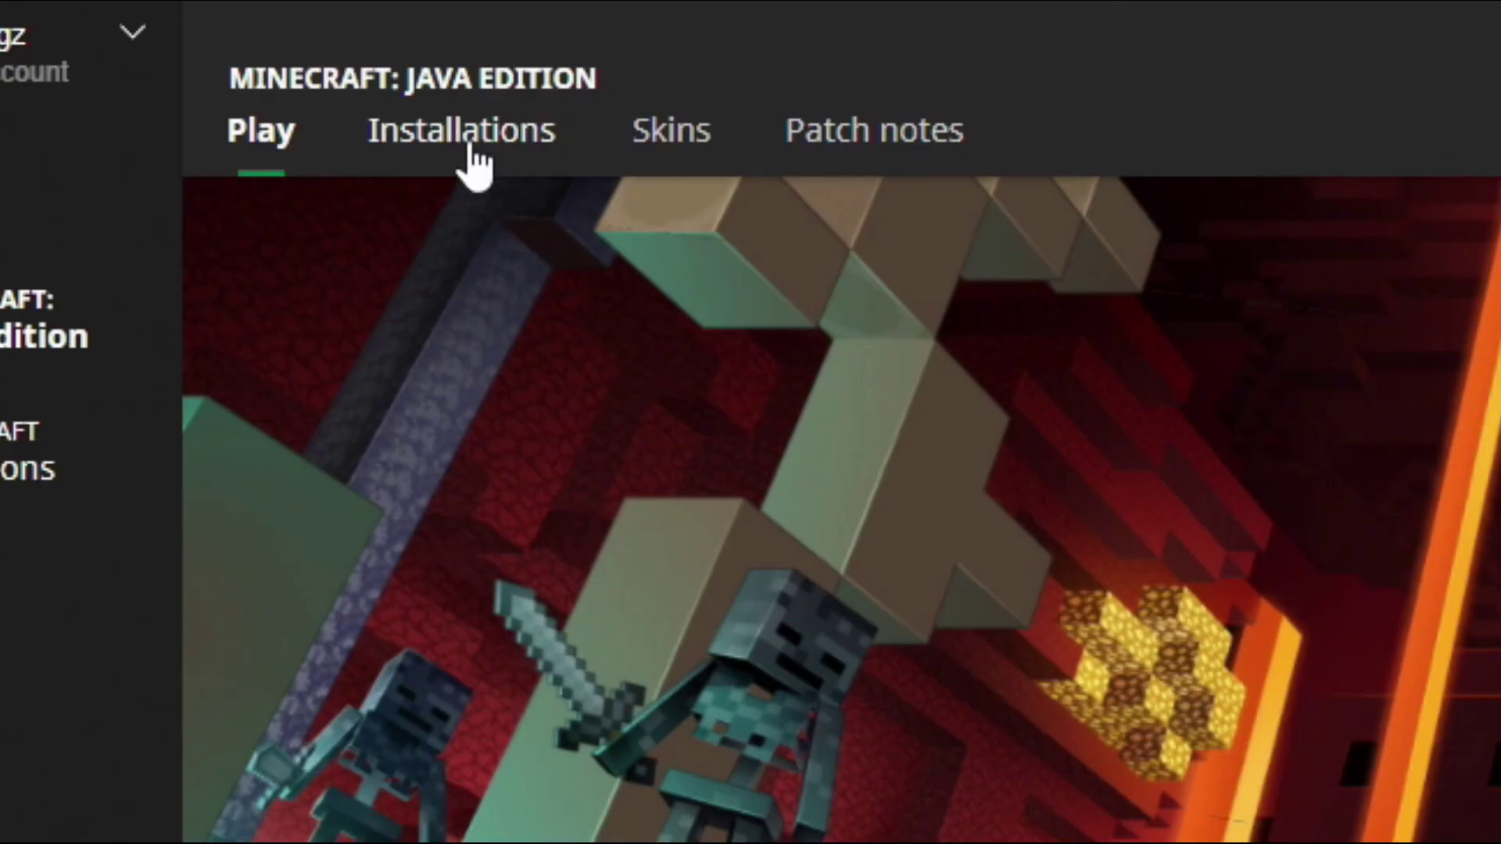
# Start a new Minecraft: Java Edition installation and name it Pixelmon
pyautogui.click(235, 69)
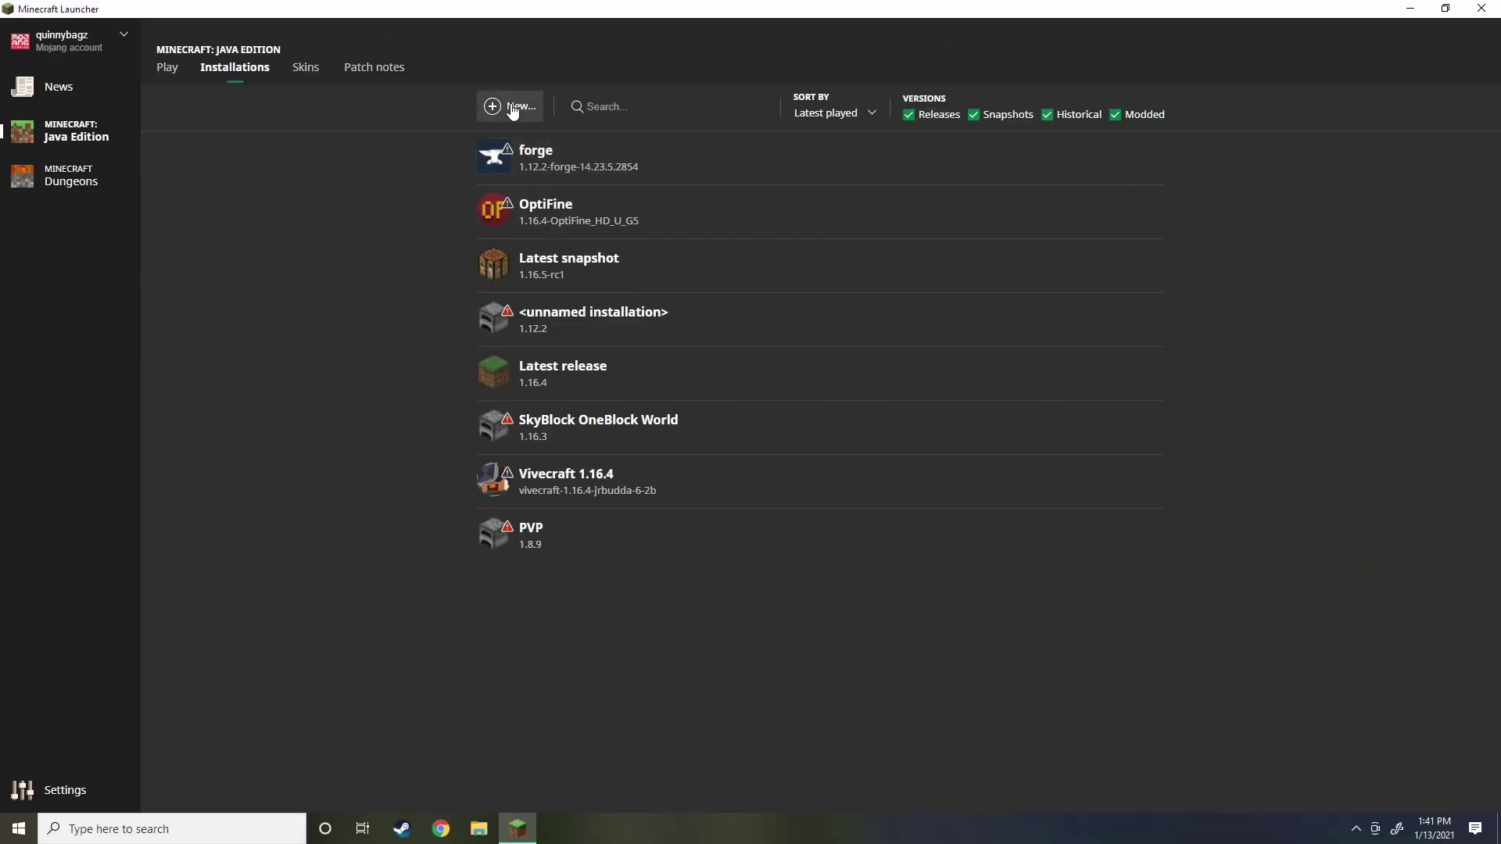
pyautogui.click(512, 109)
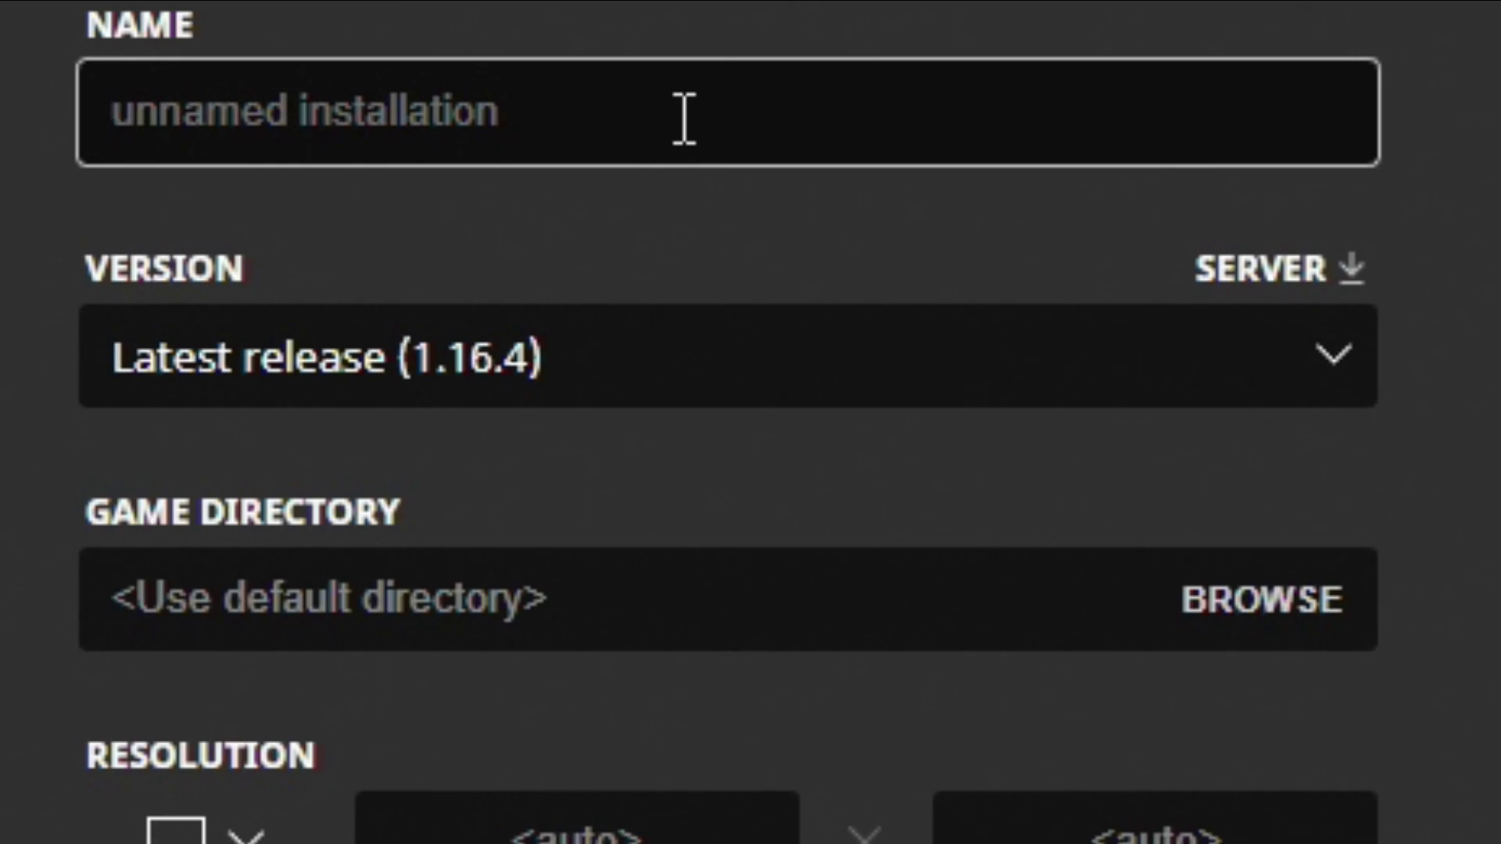
pyautogui.write('Pixelmon')
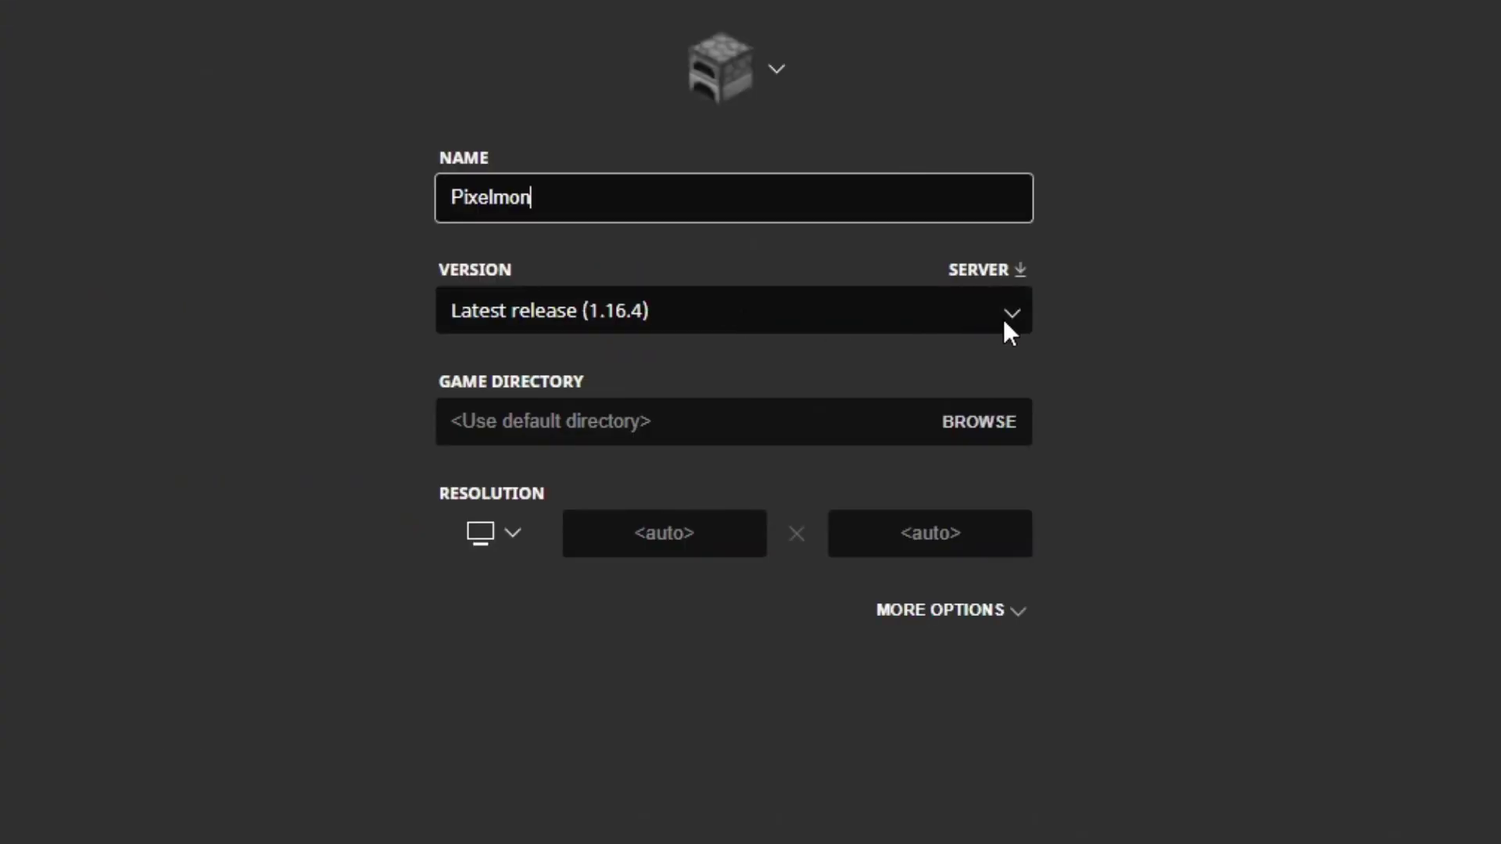
# Set the new installation's version to release 1.12.2-forge-14.23.5.2854
pyautogui.click(1003, 322)
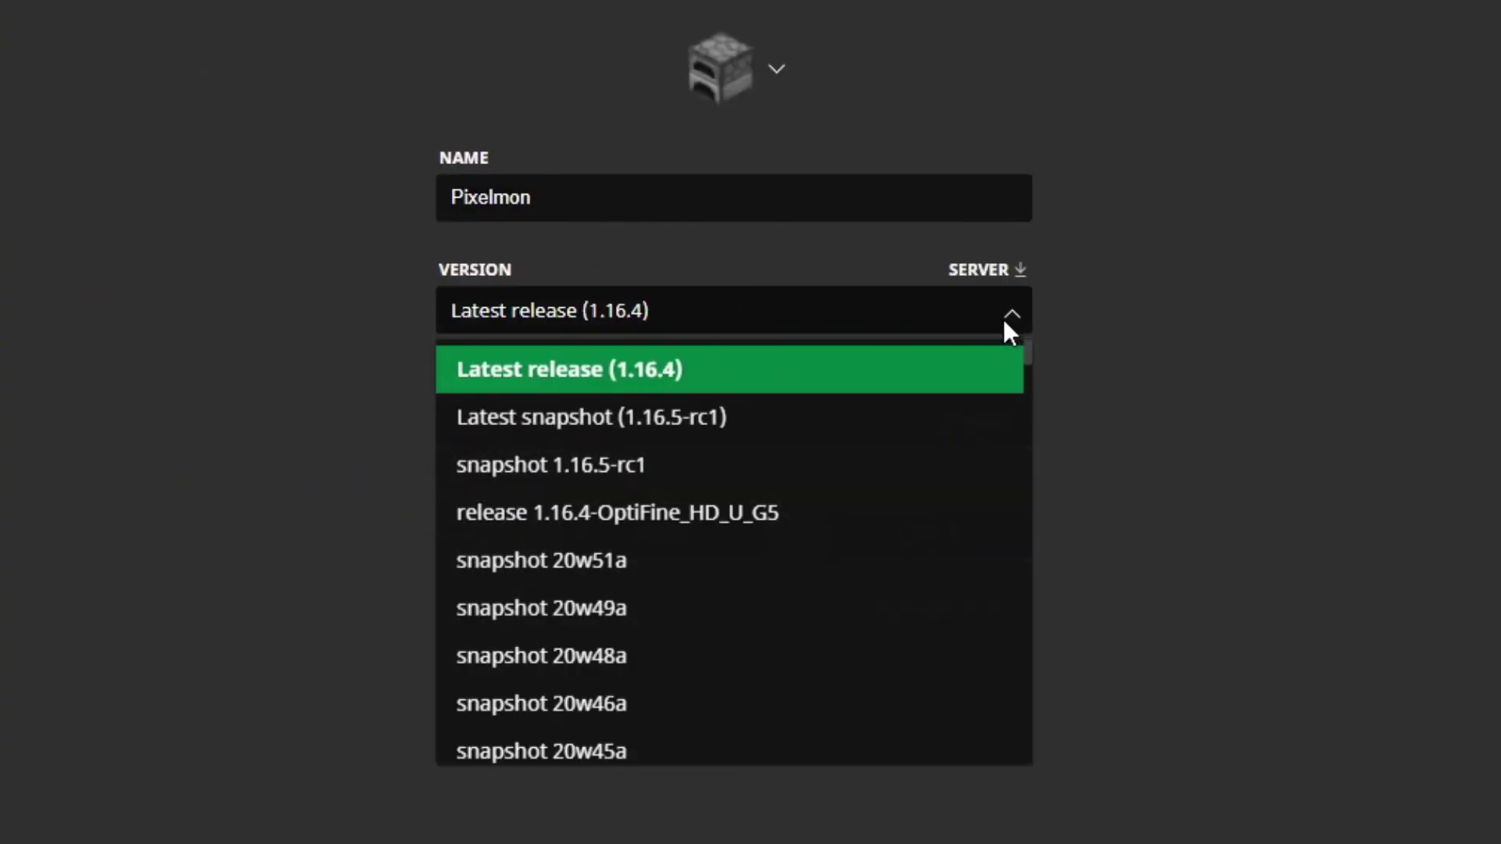
pyautogui.scroll(-5, 882, 461)
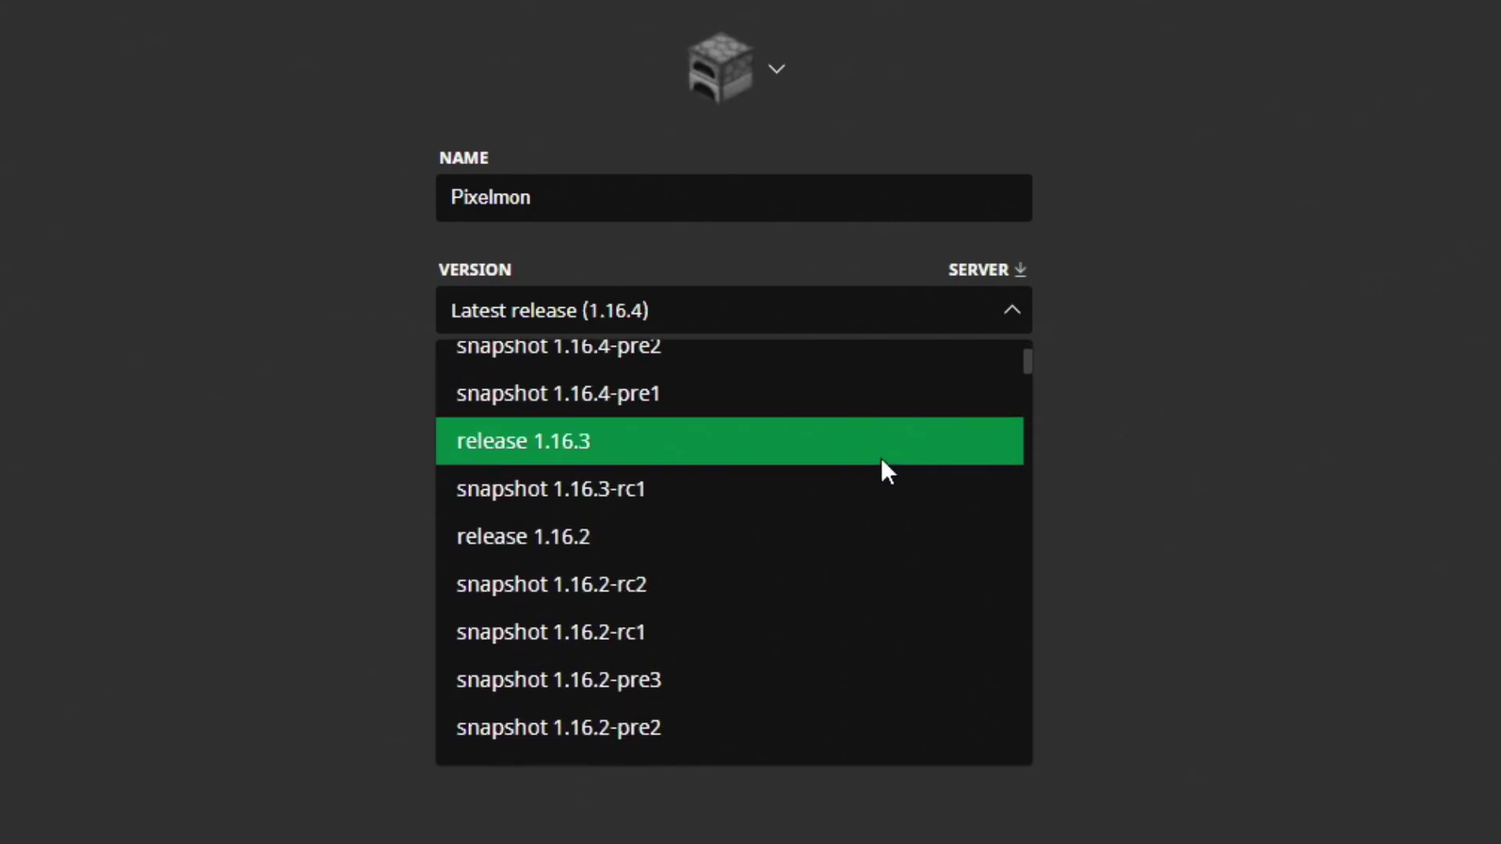
pyautogui.scroll(1, 880, 466)
pyautogui.scroll(-5, 899, 469)
pyautogui.scroll(-9, 899, 480)
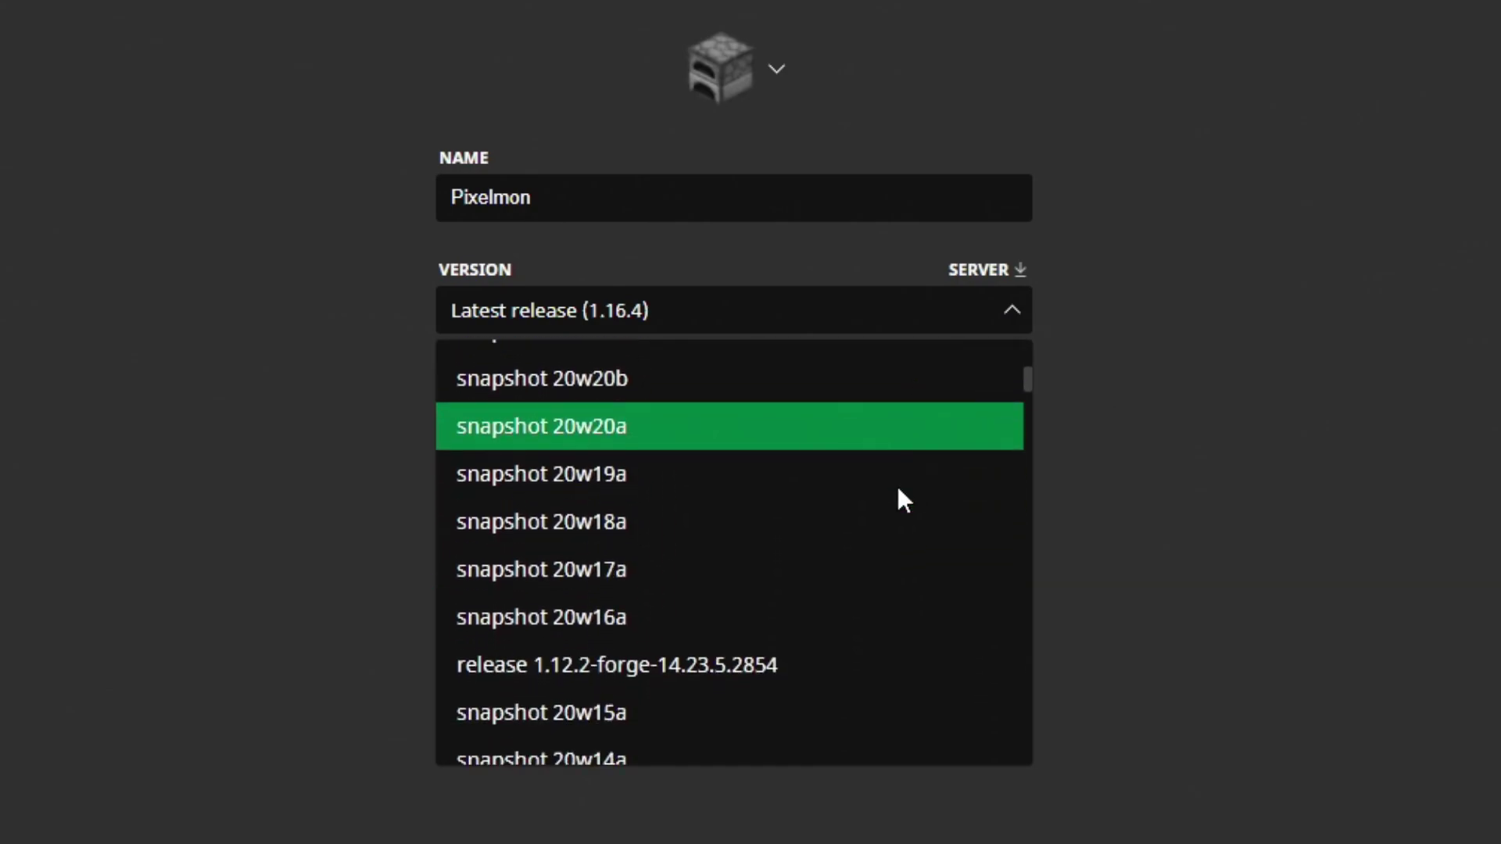
pyautogui.scroll(1, 896, 483)
pyautogui.scroll(-5, 897, 492)
pyautogui.scroll(-15, 903, 516)
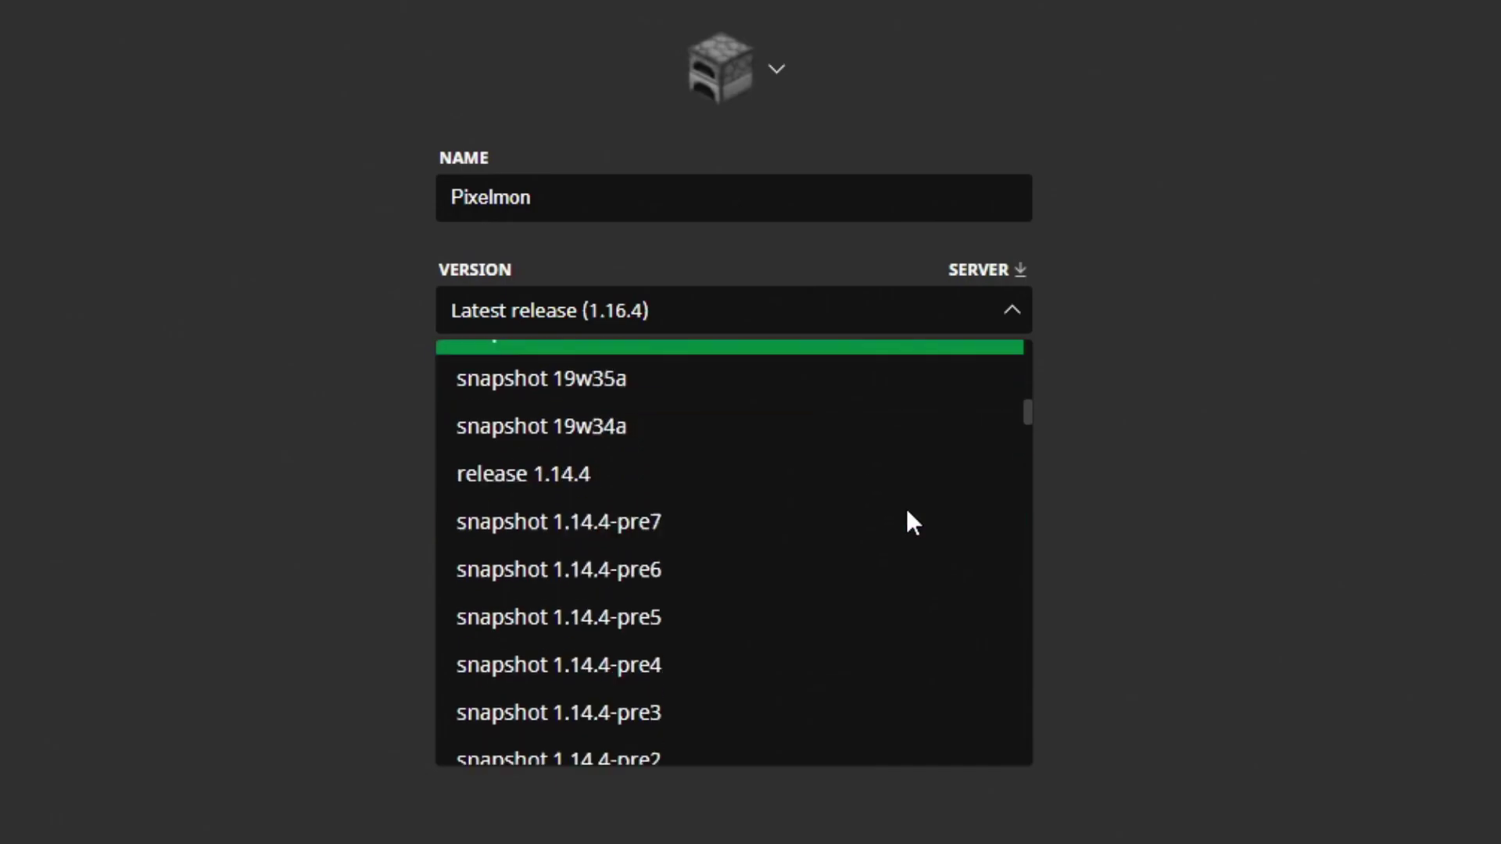
pyautogui.moveTo(1027, 438); pyautogui.dragTo(1028, 383)
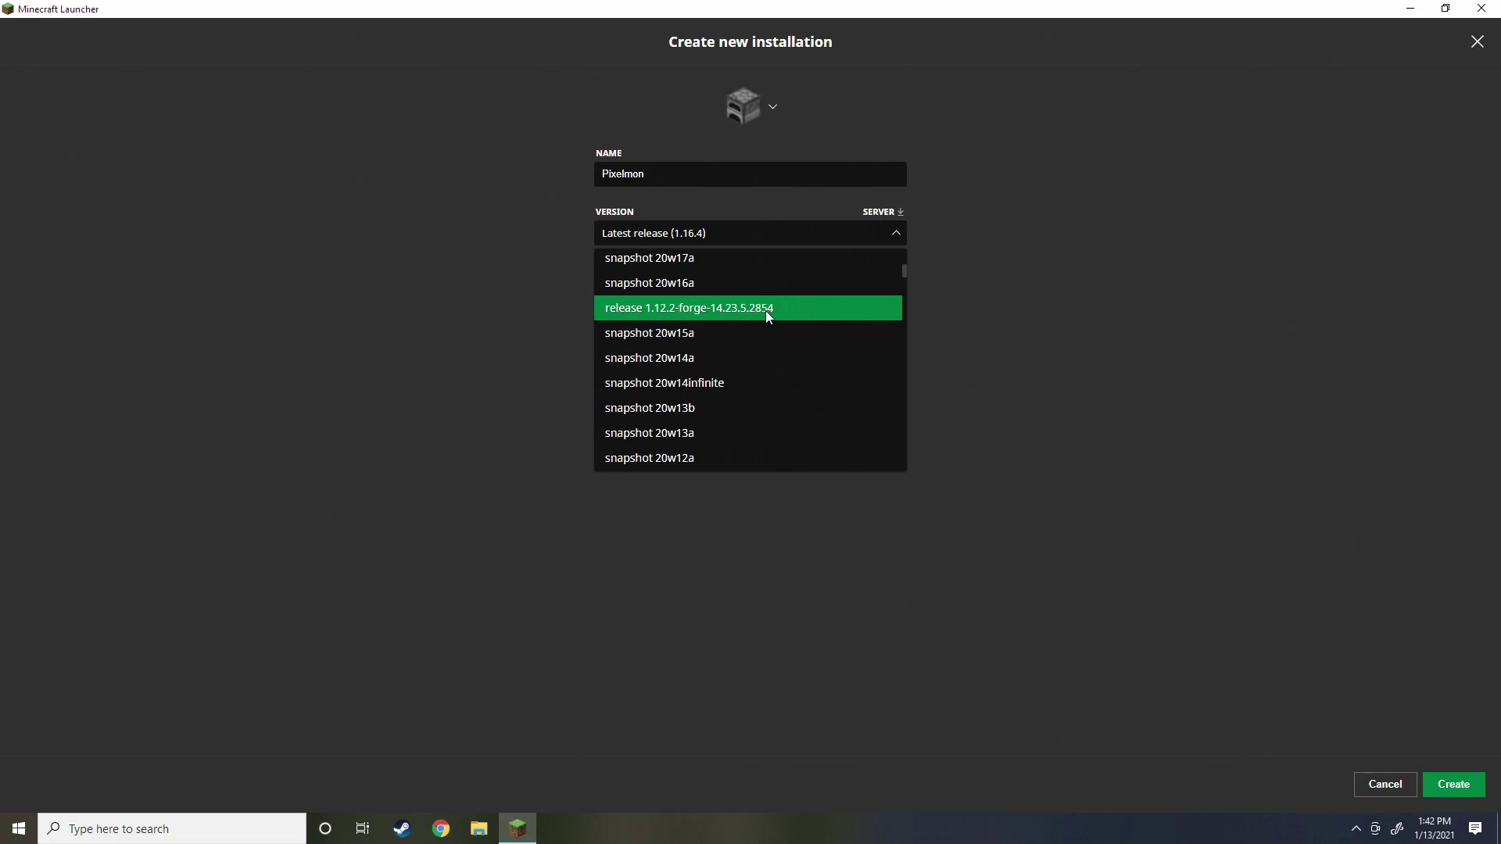
pyautogui.click(768, 310)
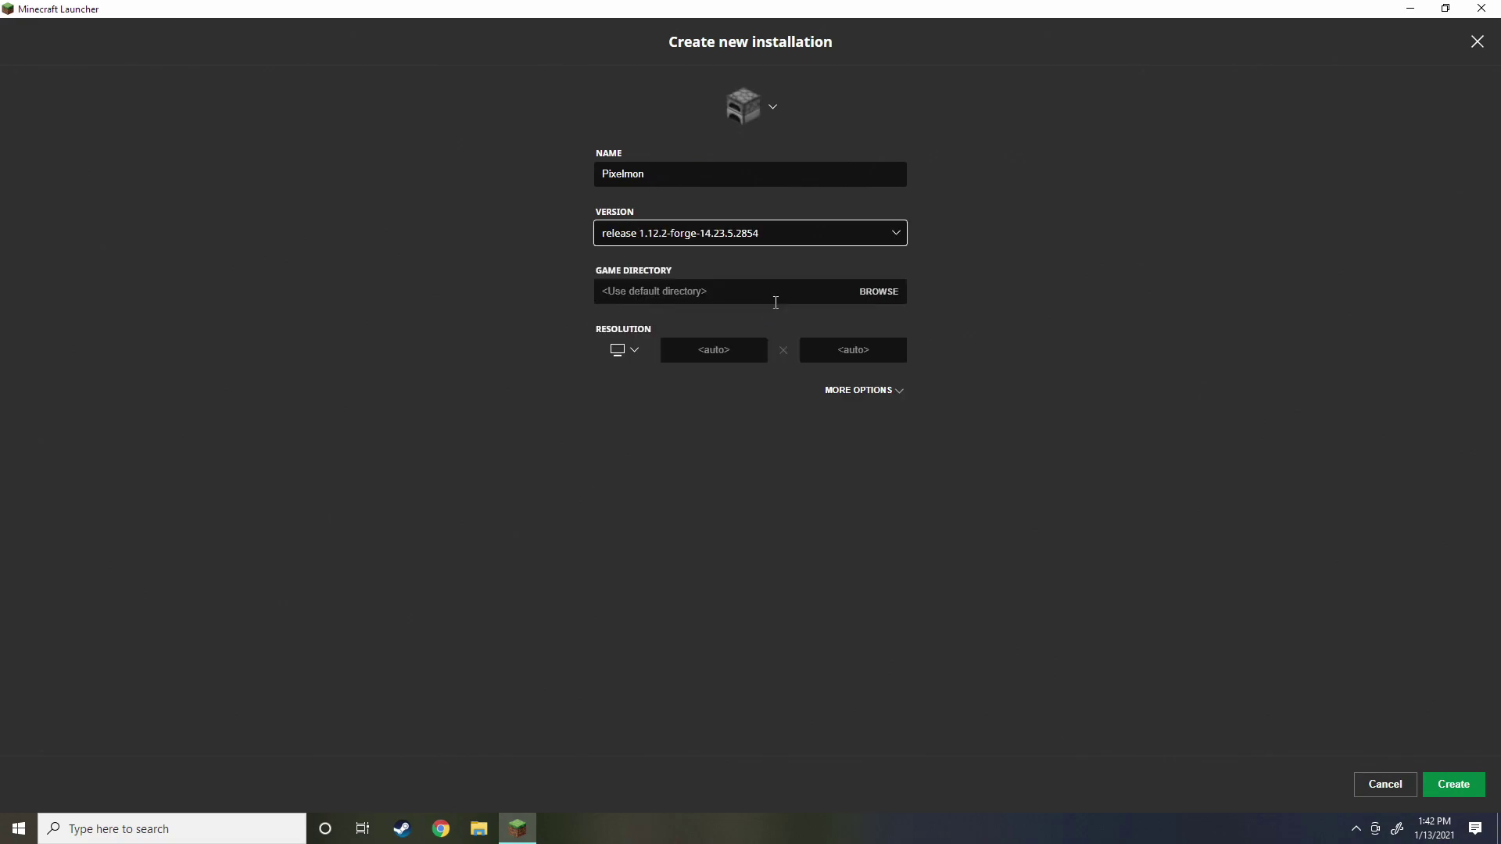
# Change the memory value in the installation's JVM arguments to -Xmx4G and create the installation
pyautogui.click(1044, 182)
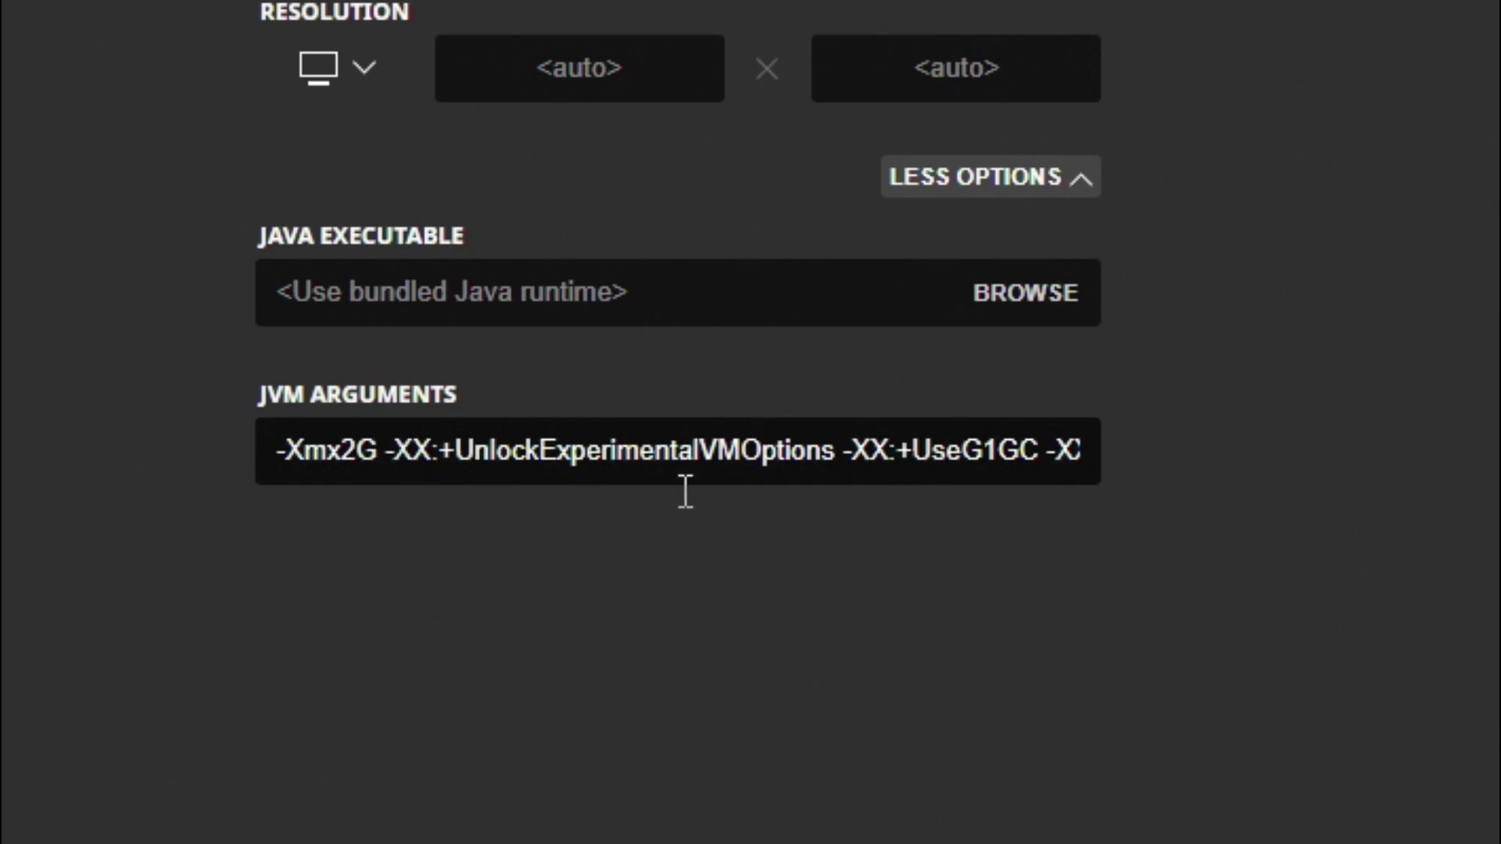
pyautogui.click(361, 461)
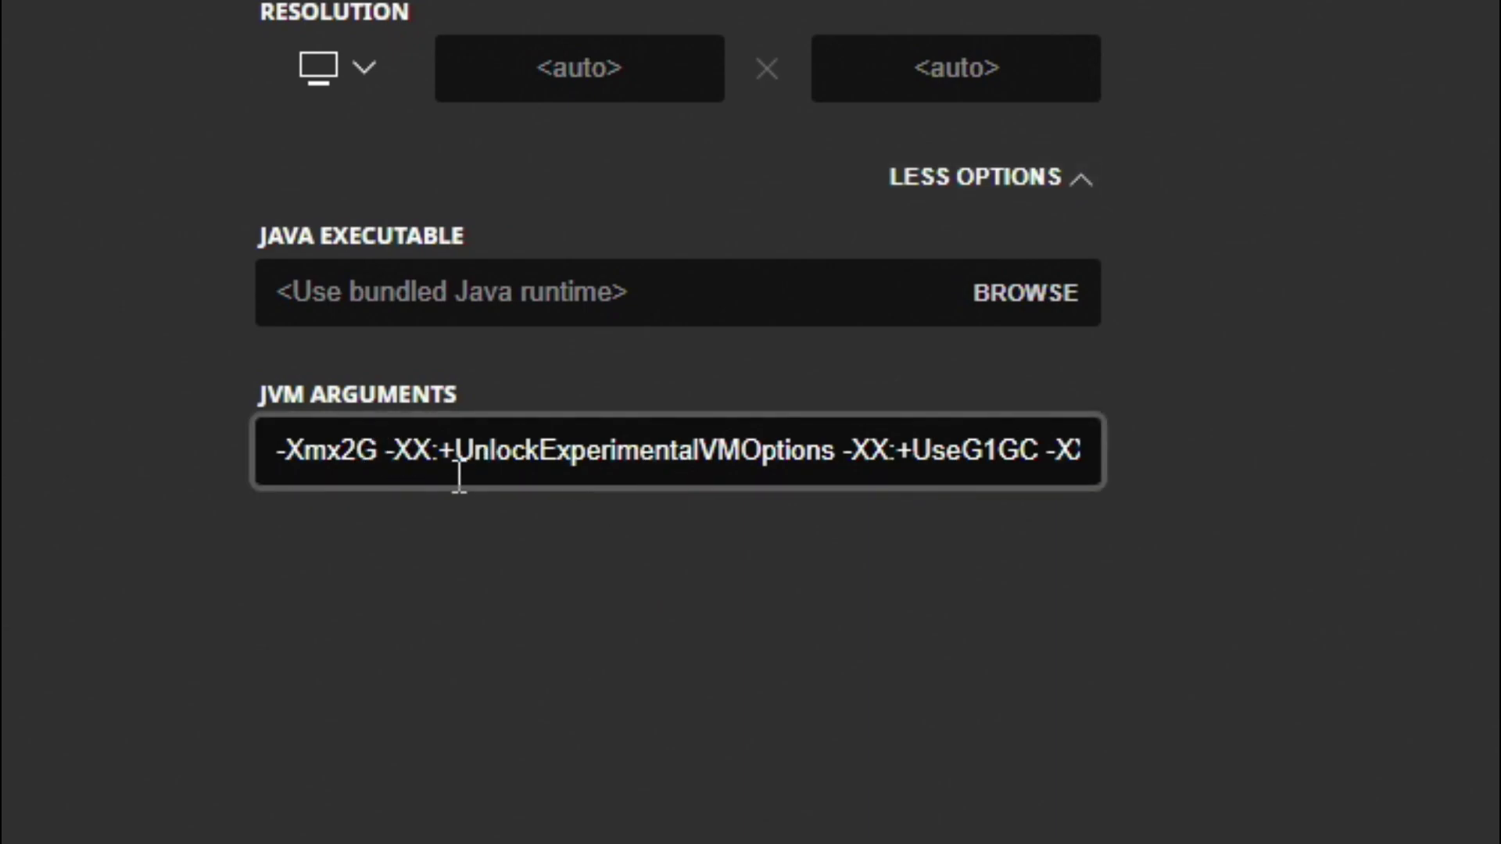
pyautogui.press('BackSpace')
pyautogui.write('4')
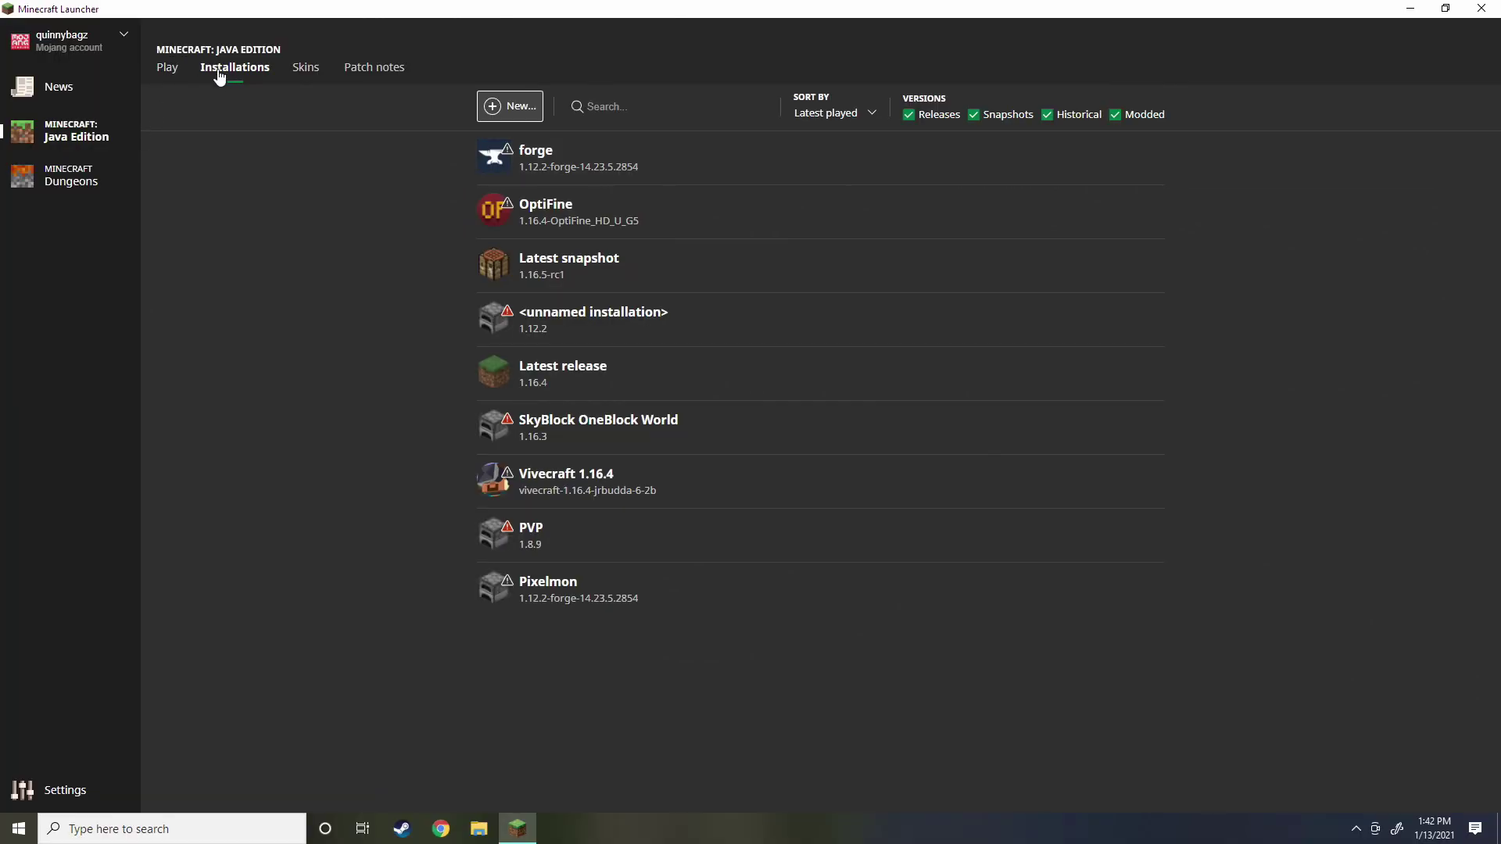
# Choose the Pixelmon installation as the one to play
pyautogui.click(167, 67)
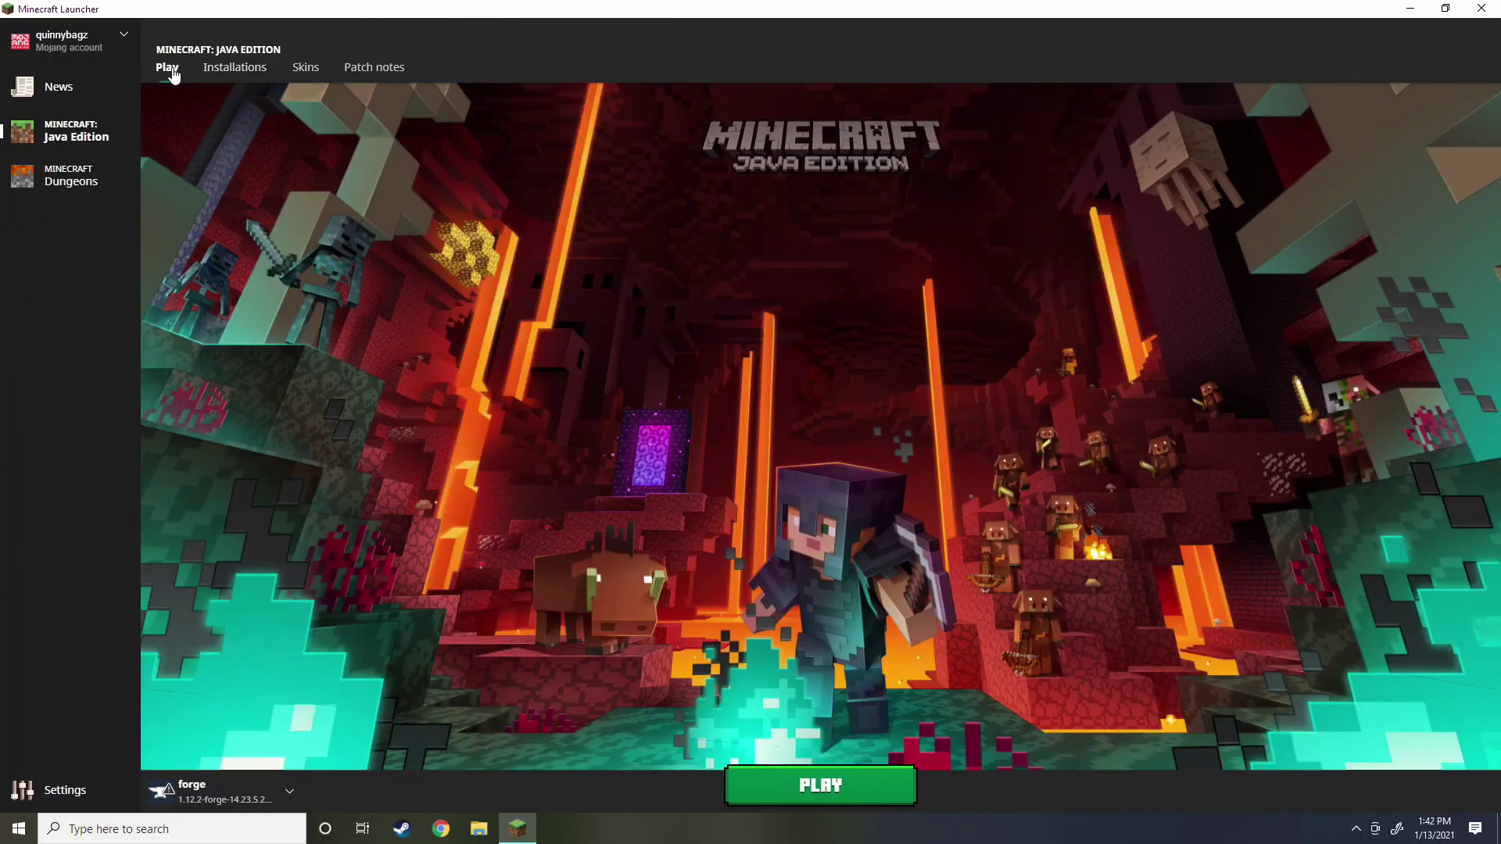
pyautogui.click(258, 805)
pyautogui.scroll(-3, 804, 352)
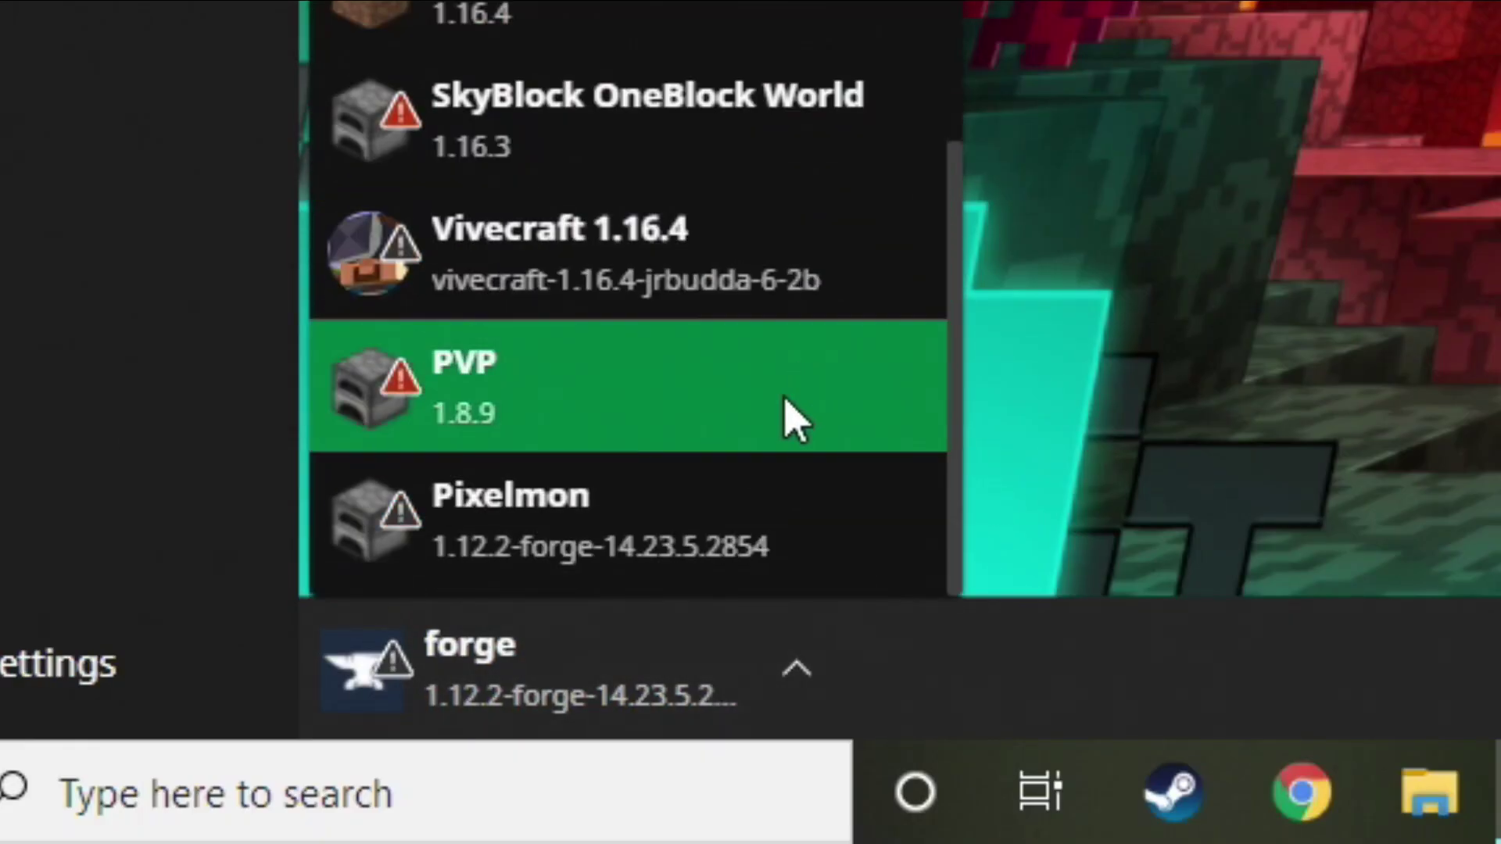
pyautogui.click(727, 529)
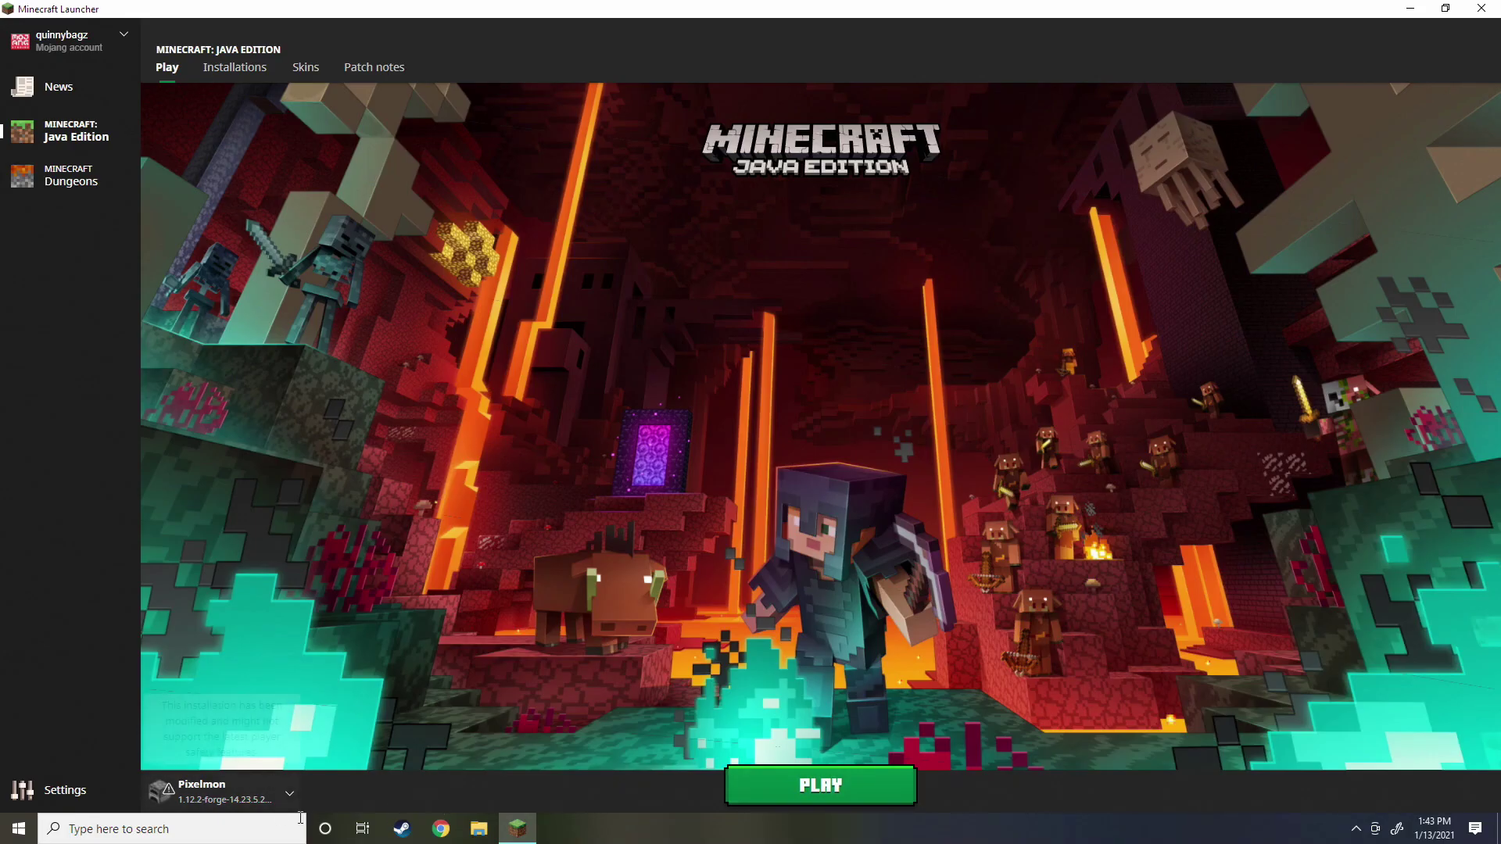
# Launch the Pixelmon installation, accepting the modified-installation risks and turning off further warnings for it
pyautogui.click(835, 791)
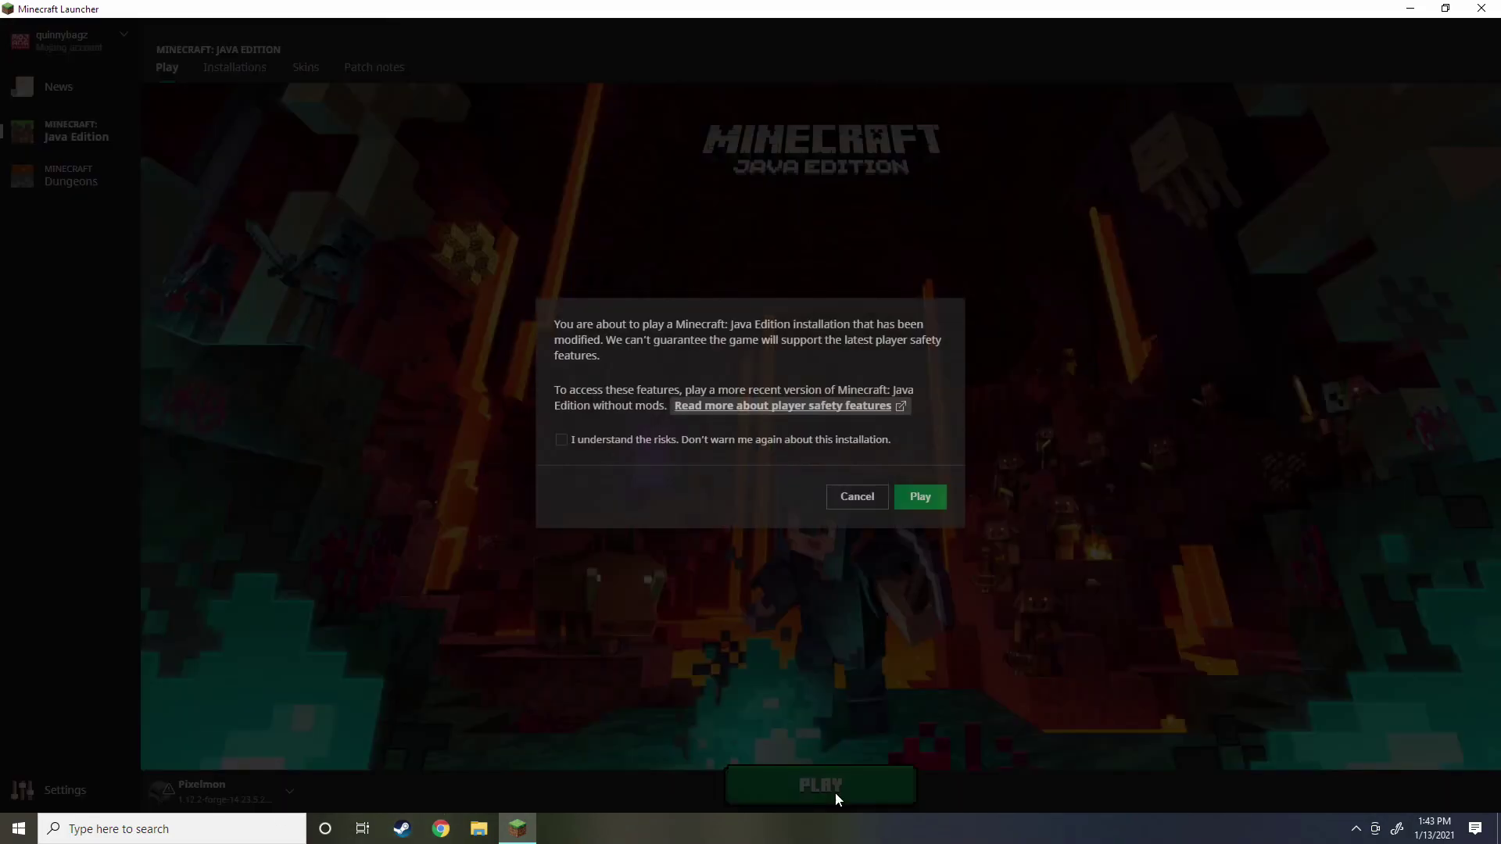
pyautogui.click(579, 444)
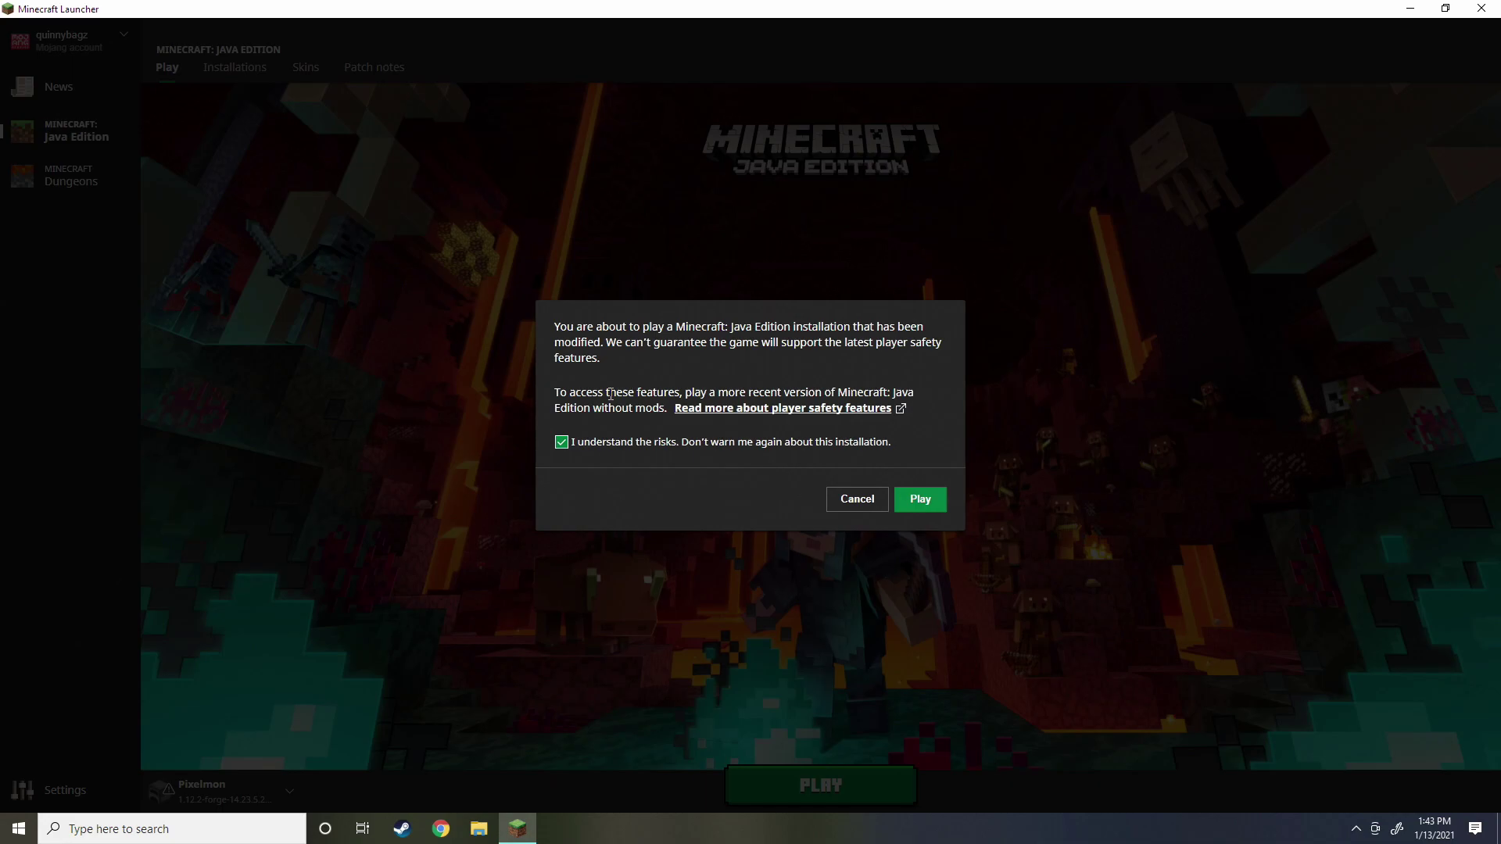
pyautogui.click(925, 506)
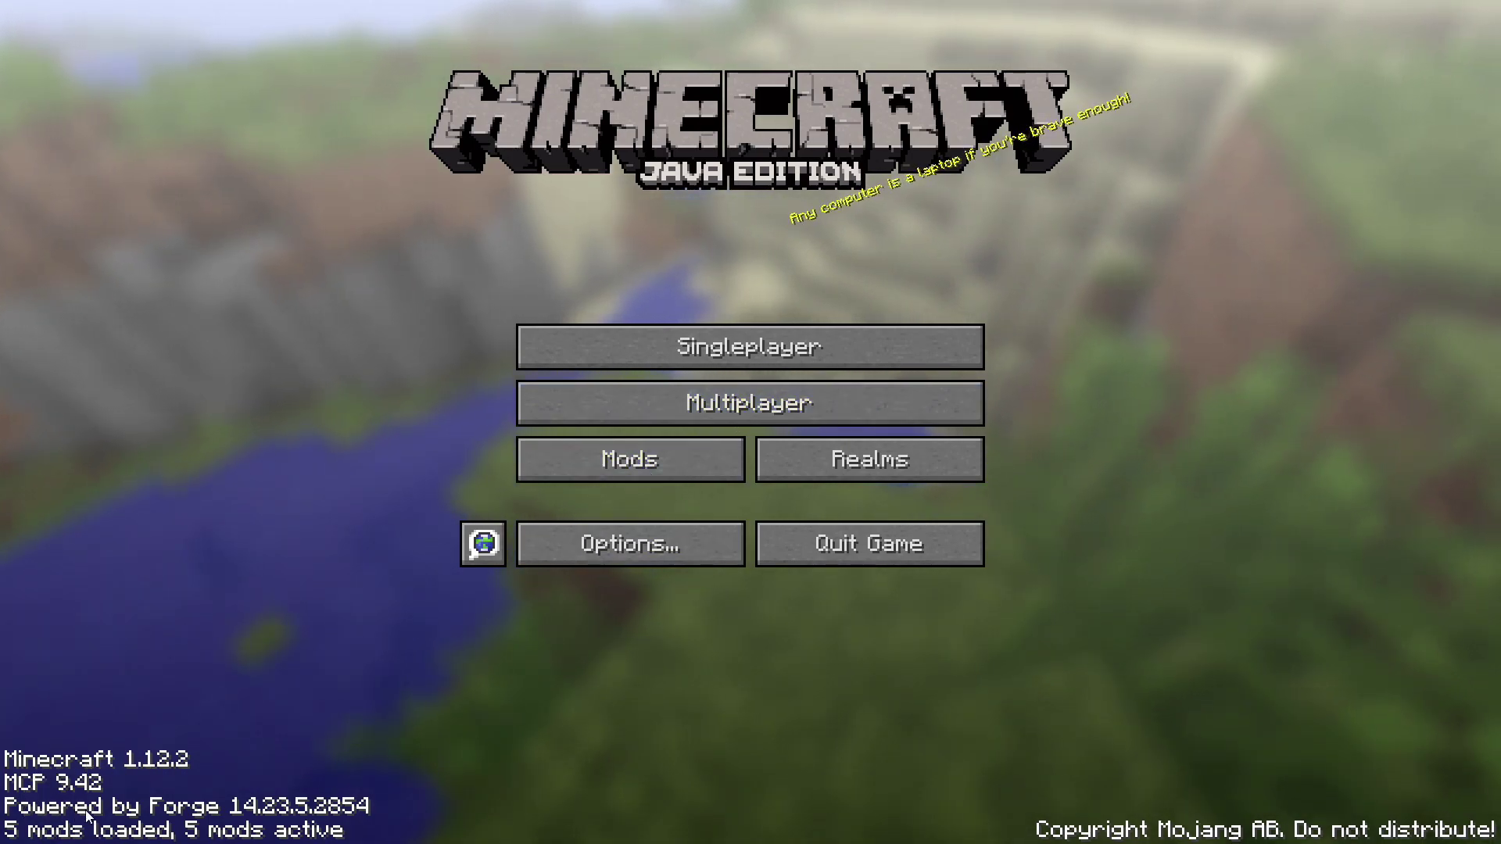
# Check the Pixelmon entry's details in the game's mod list and return to the title screen
pyautogui.click(678, 467)
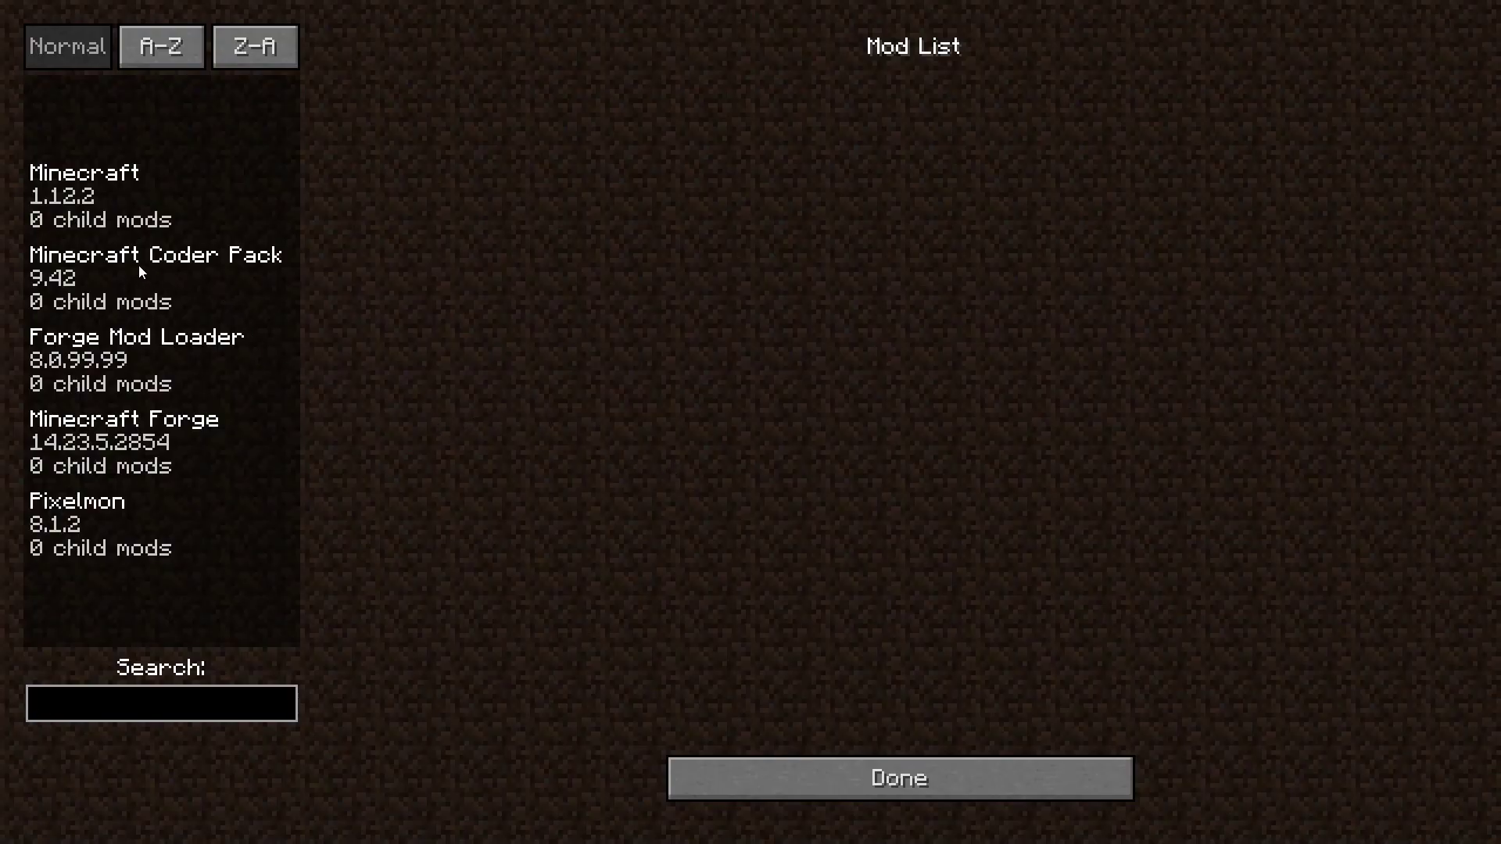
pyautogui.click(71, 507)
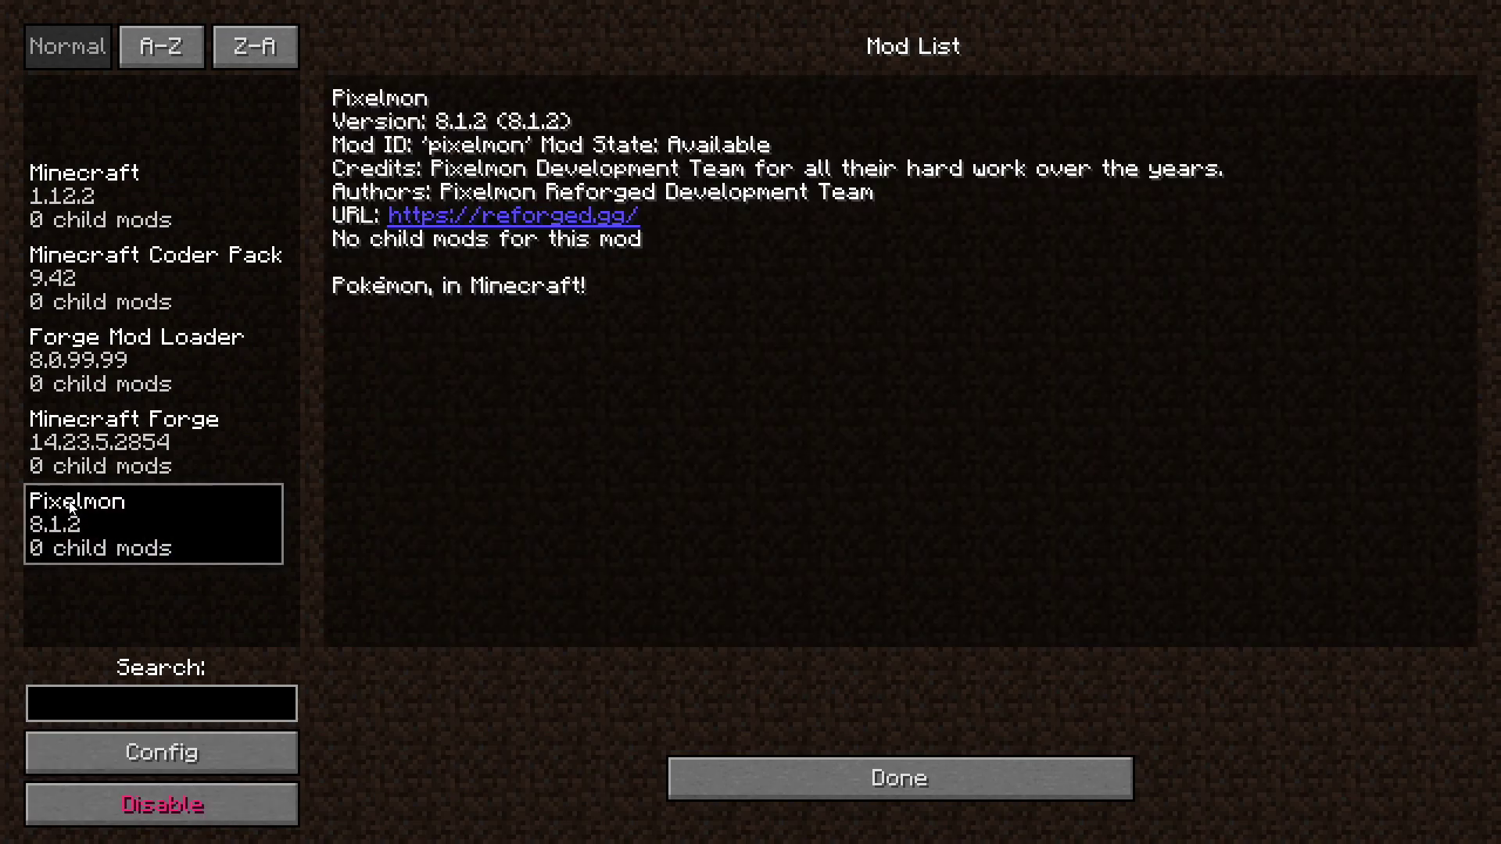
pyautogui.click(785, 772)
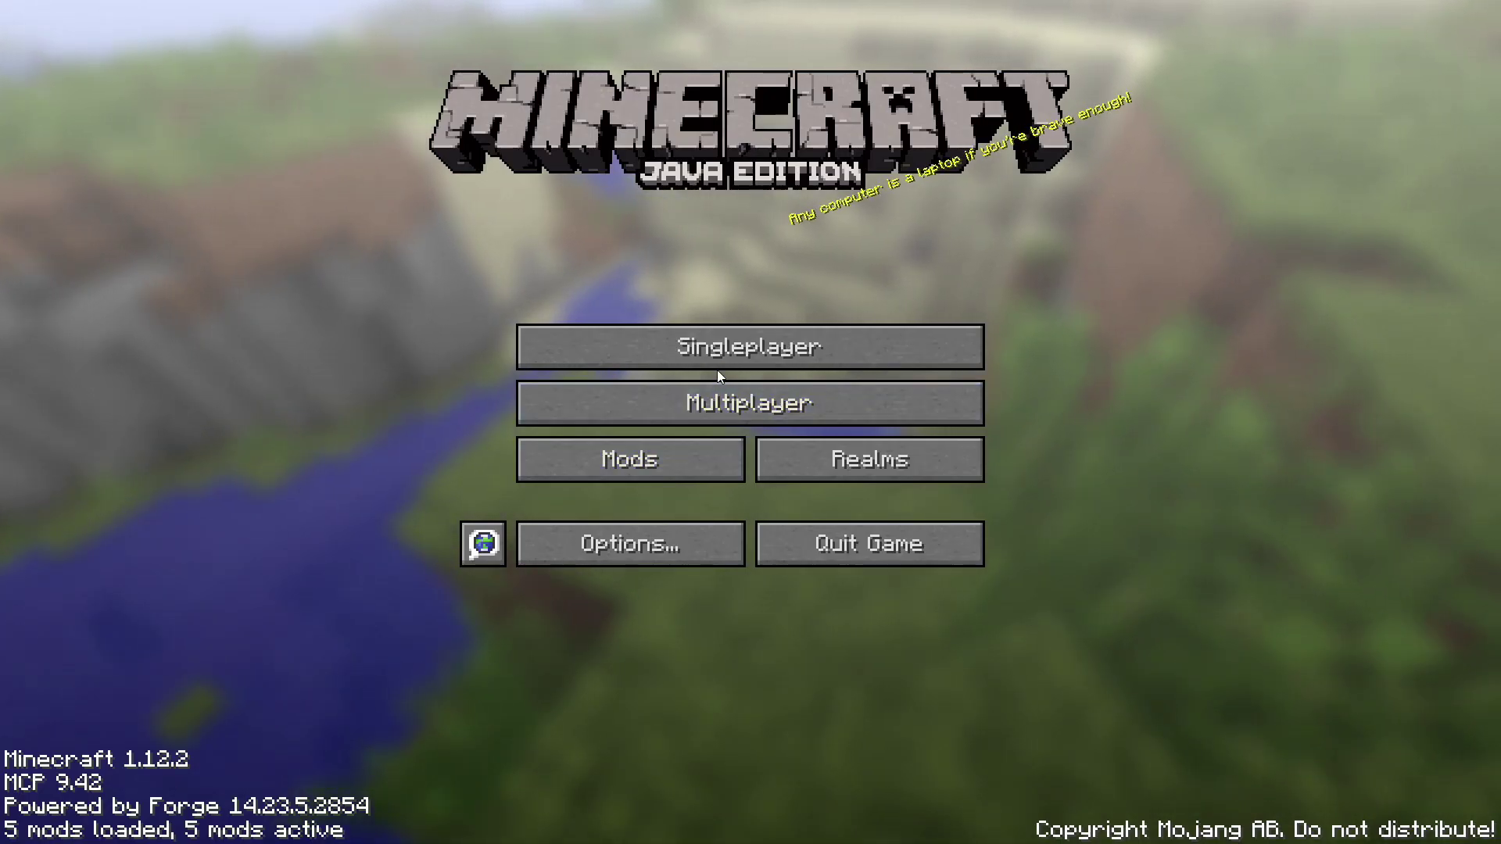
# Enter a singleplayer world, begin the adventure with Charmander as the starter Pokémon, and move forward through the desert
pyautogui.click(735, 341)
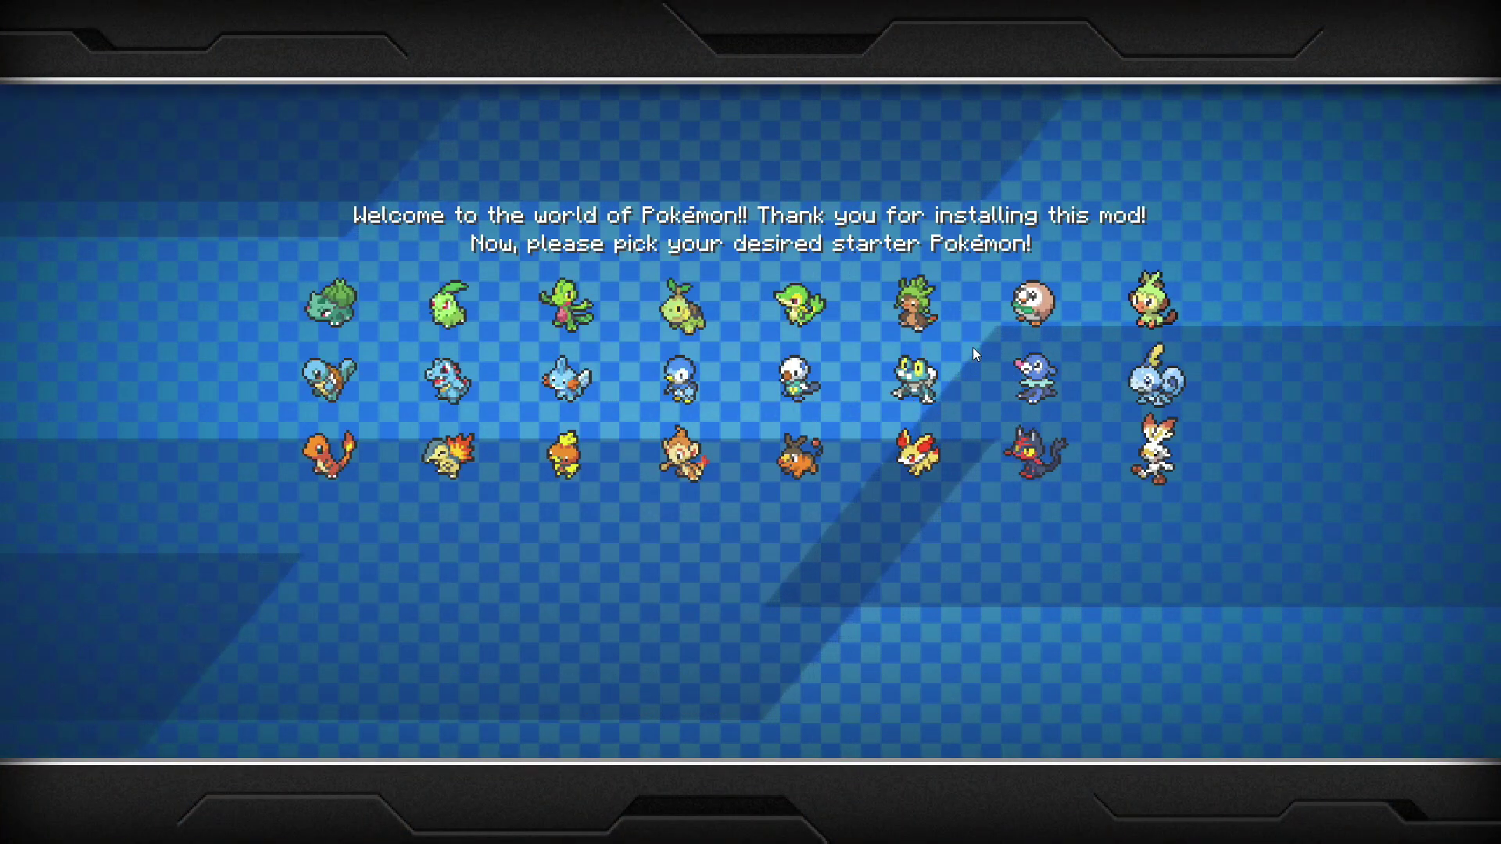
pyautogui.click(329, 381)
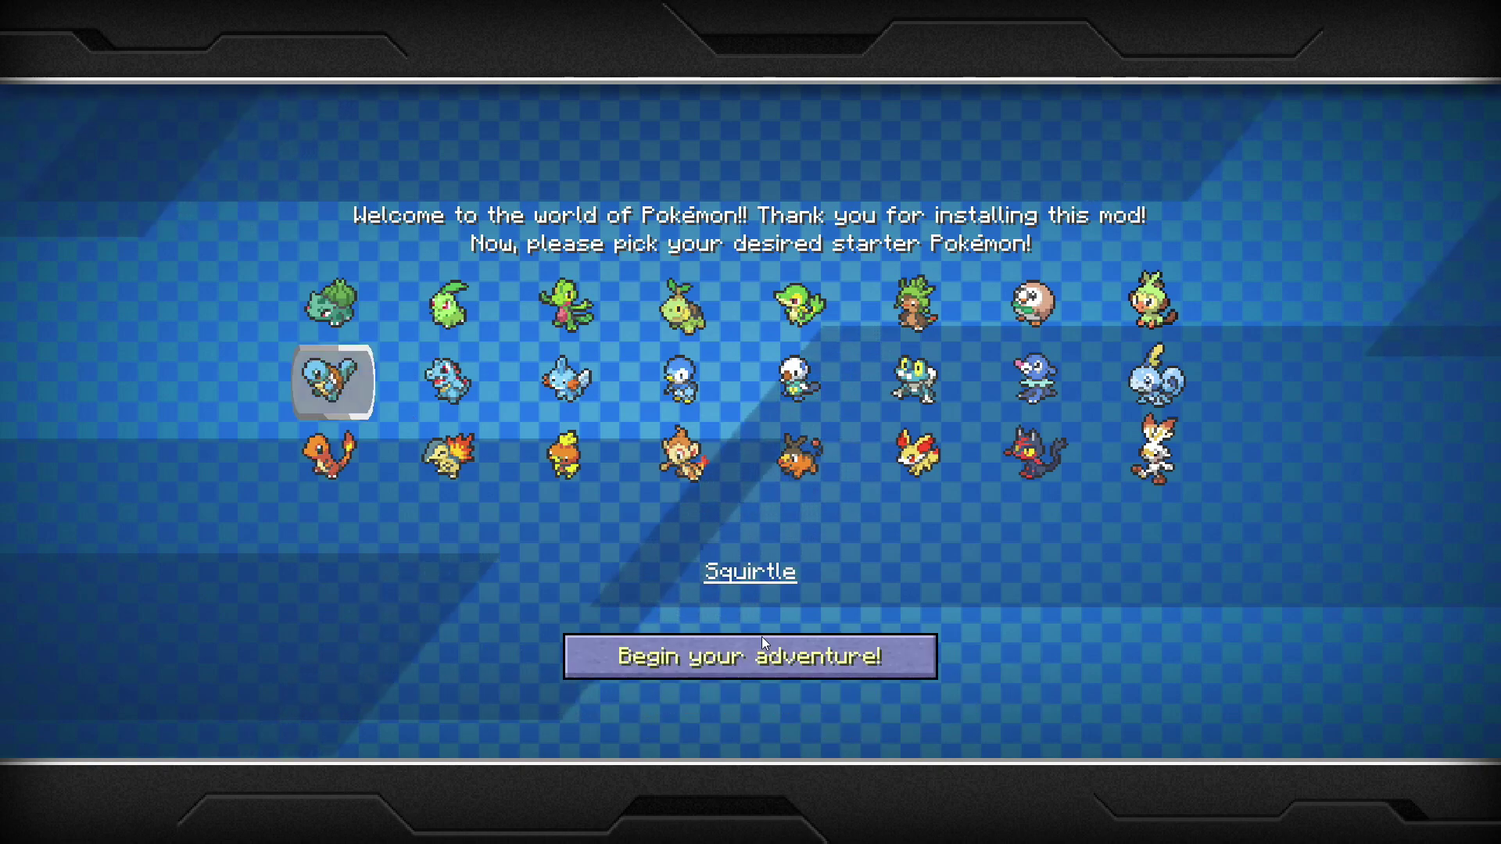
pyautogui.click(335, 460)
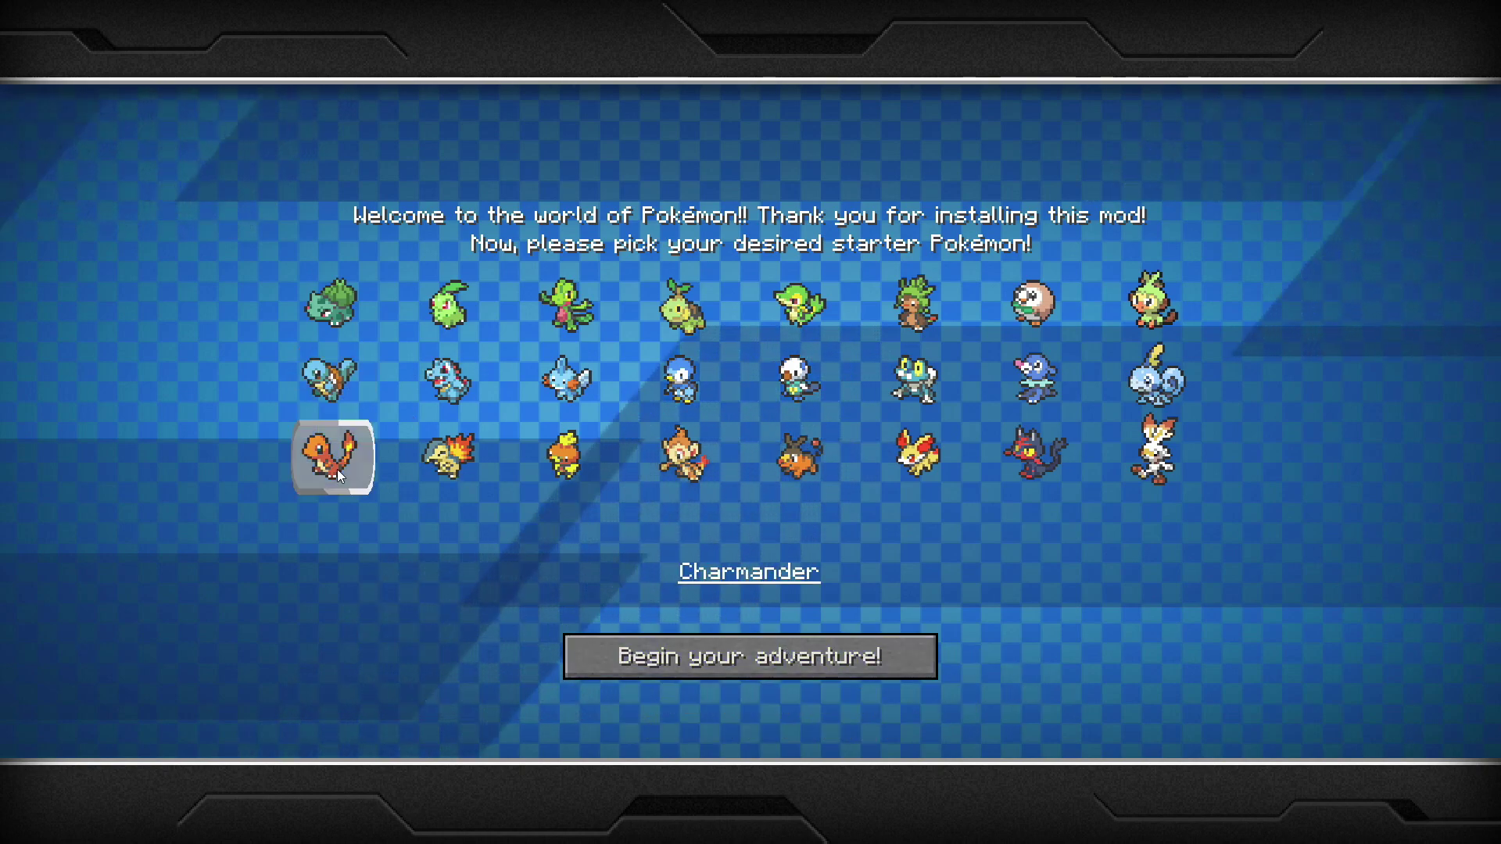
pyautogui.click(743, 674)
pyautogui.moveTo(751, 423)
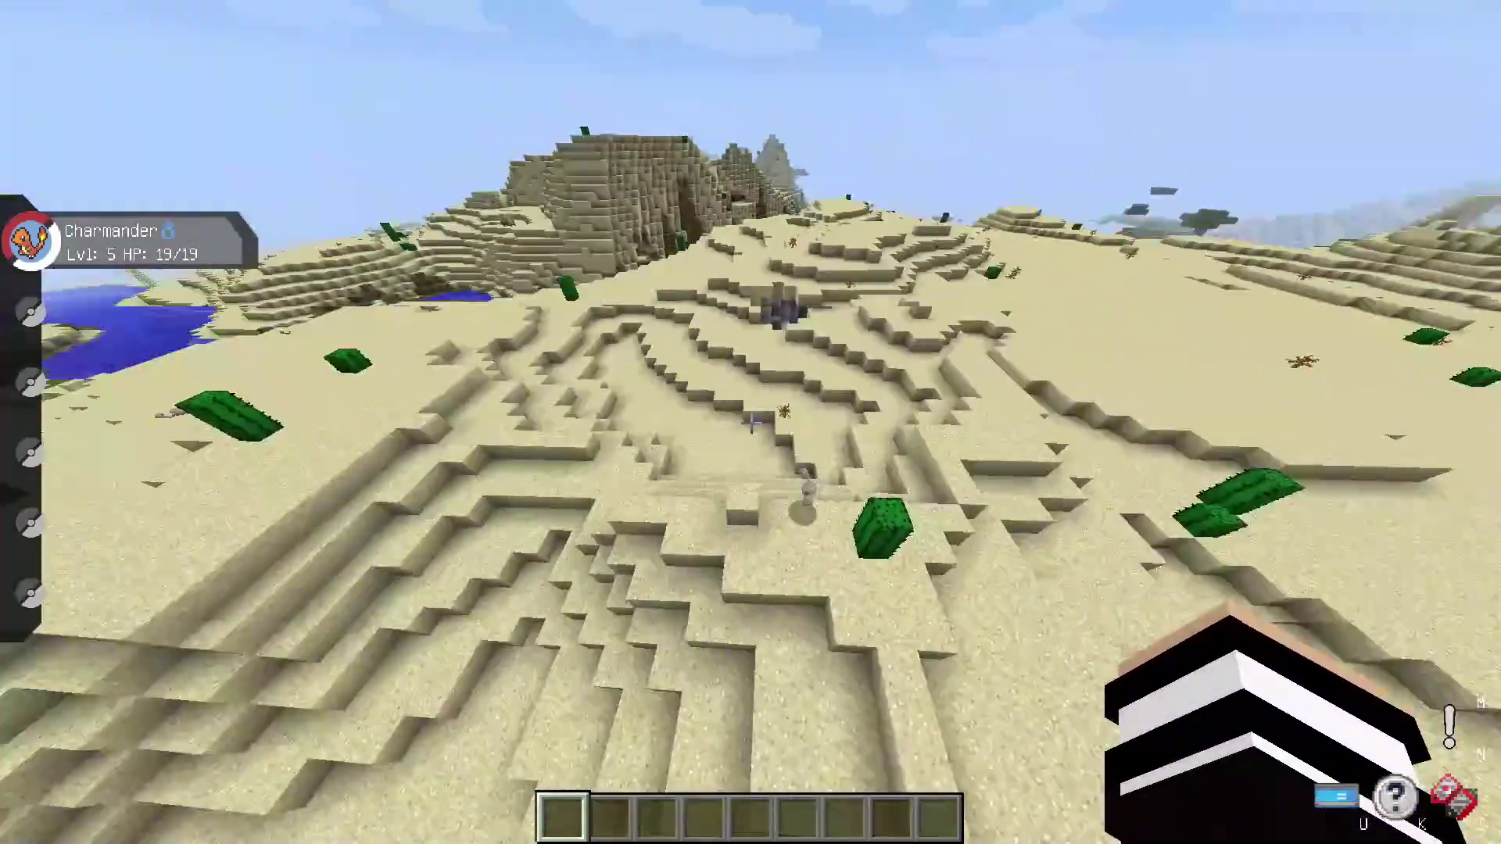
pyautogui.press('w')
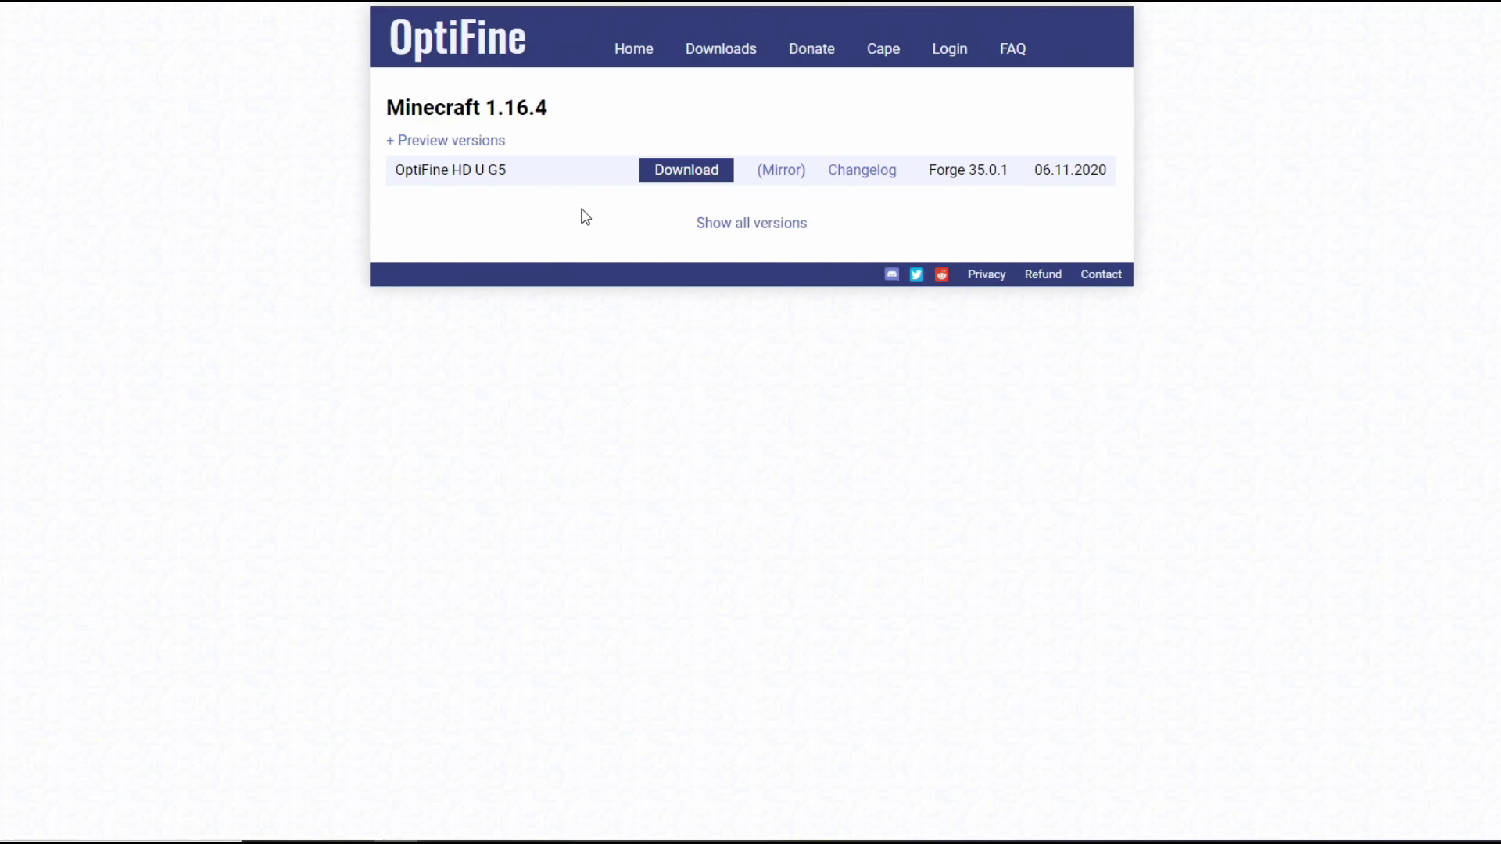
# On the OptiFine website, show all versions and open the download page for OptiFine HD U F5 for Minecraft 1.12.2, skipping the advertisement
pyautogui.click(746, 226)
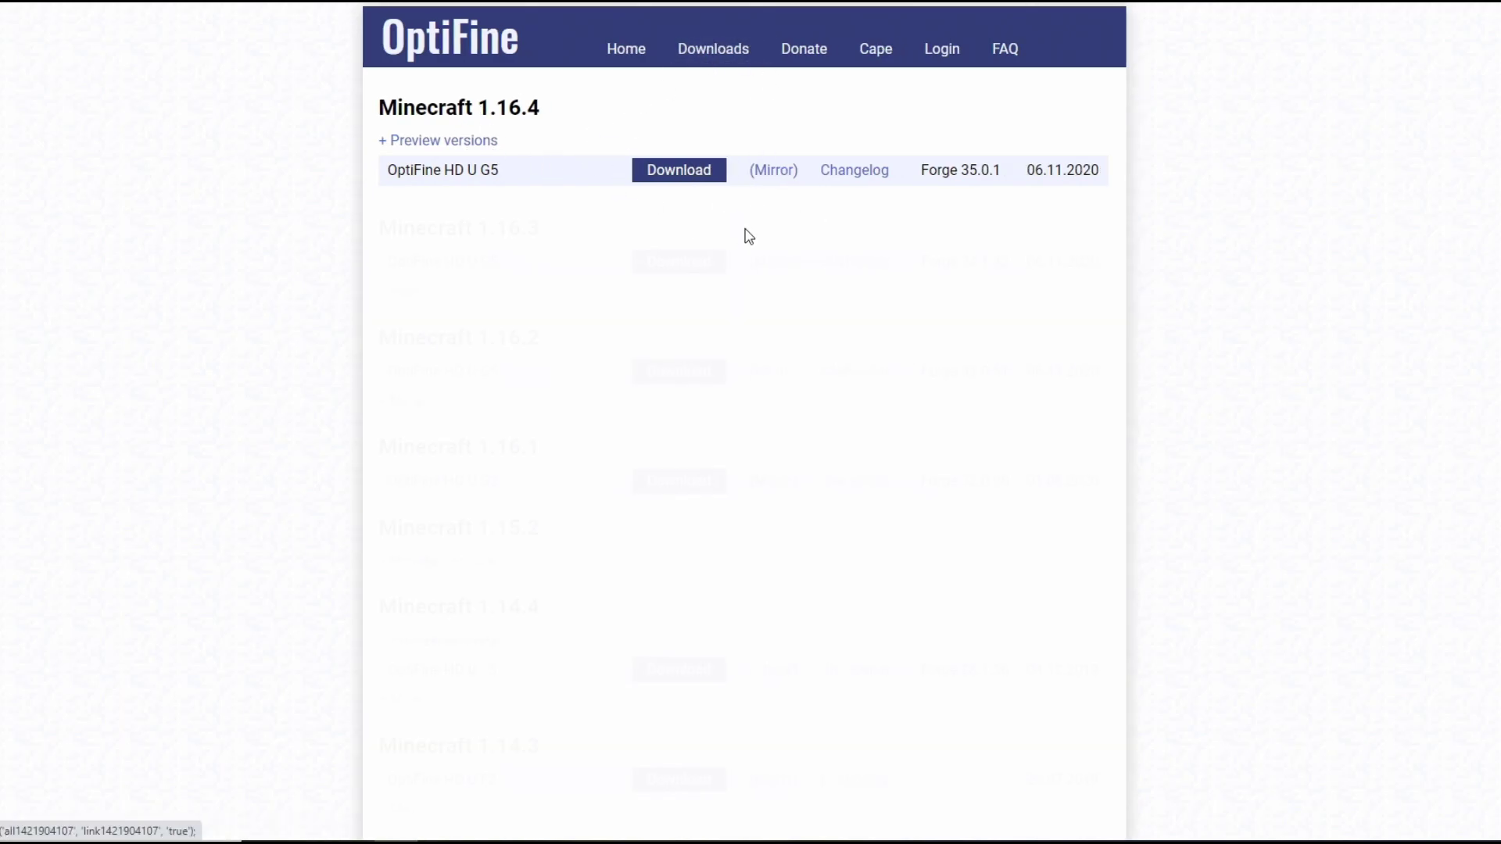
pyautogui.scroll(-12, 630, 319)
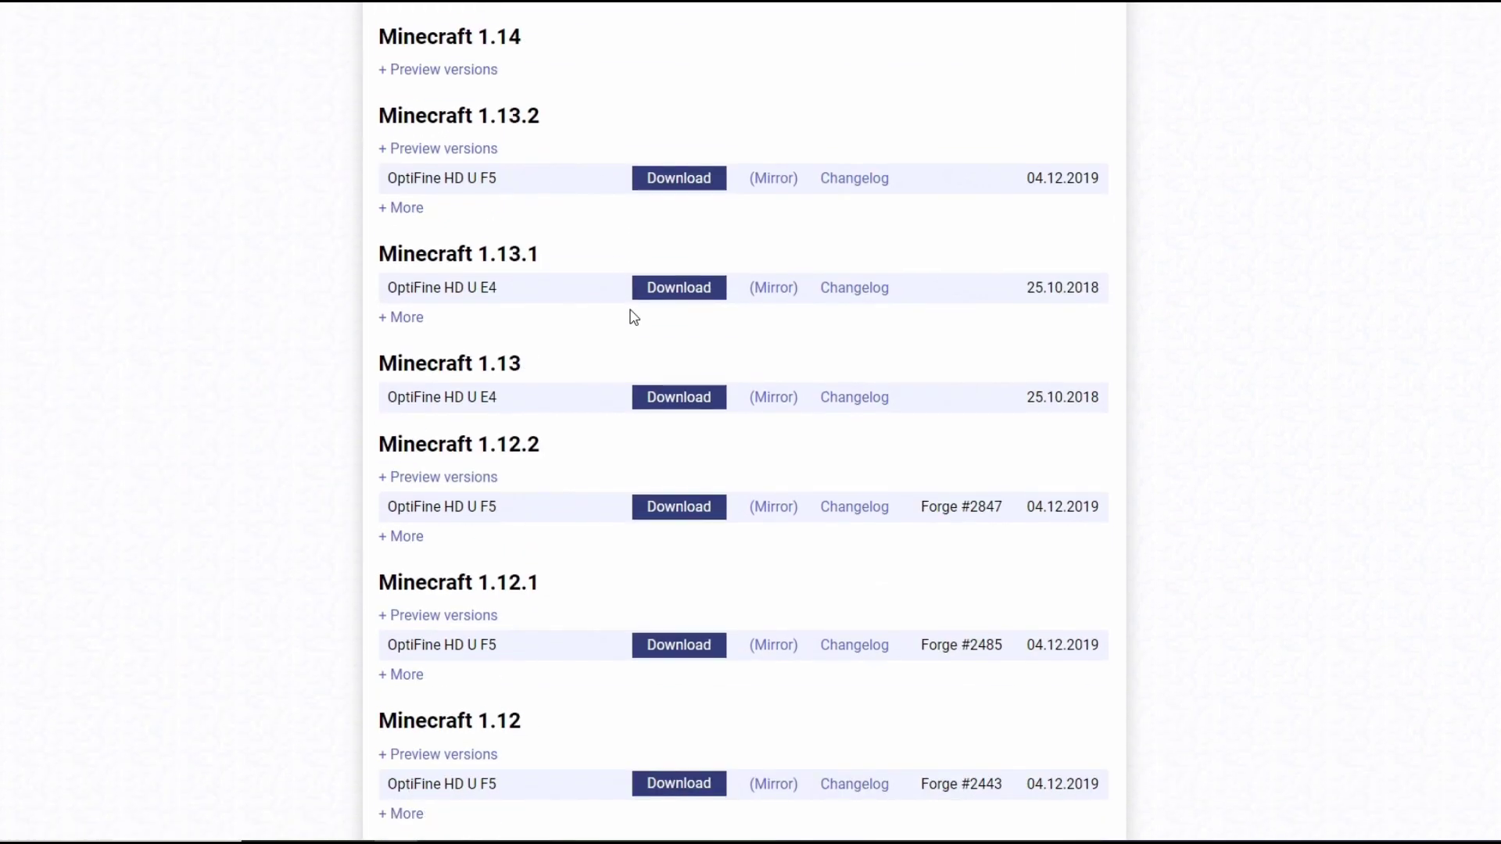
pyautogui.scroll(-1, 634, 317)
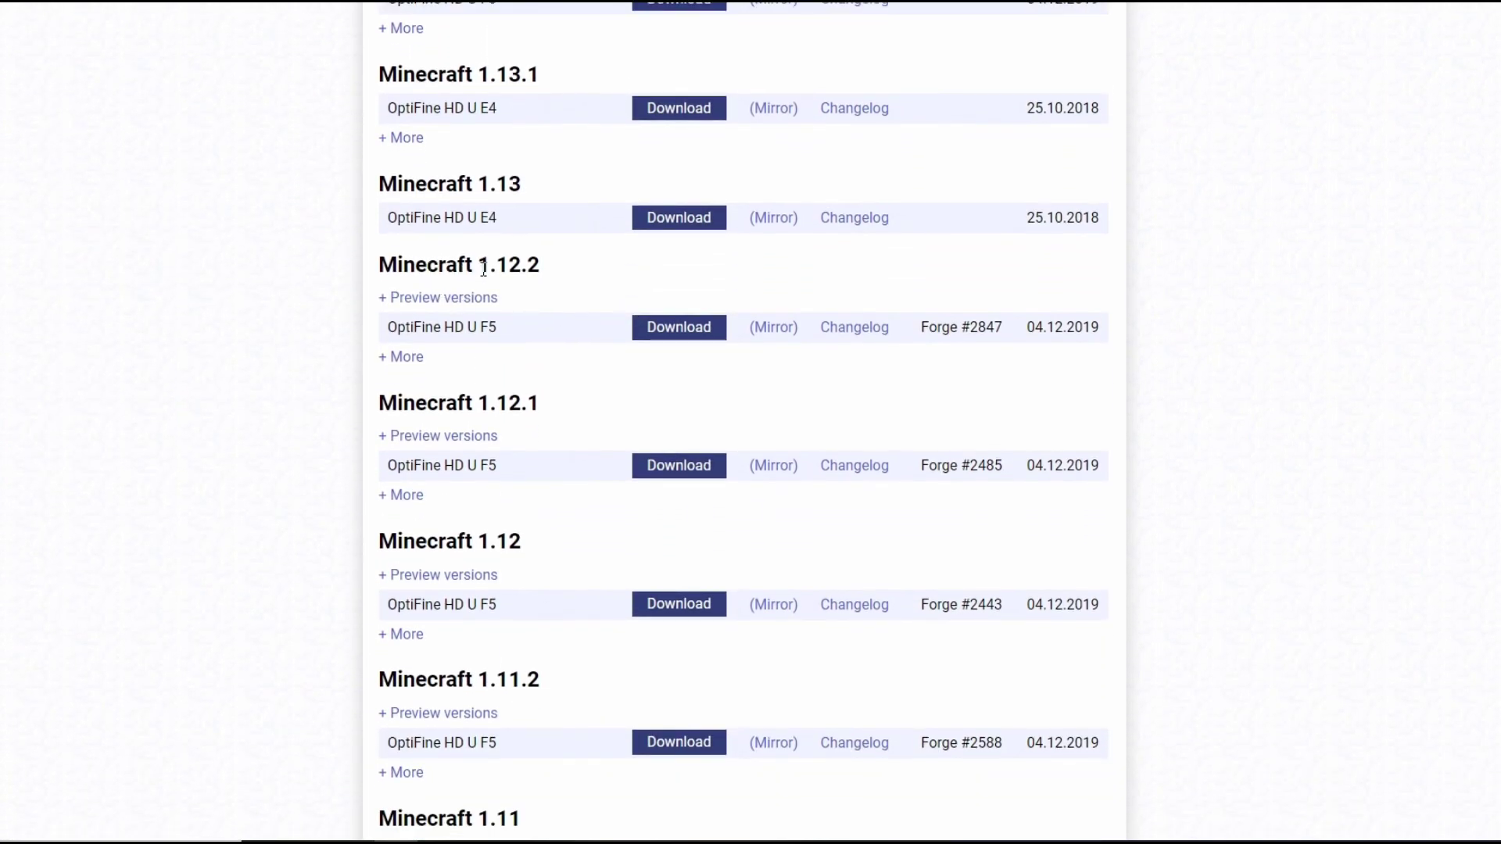
pyautogui.click(680, 328)
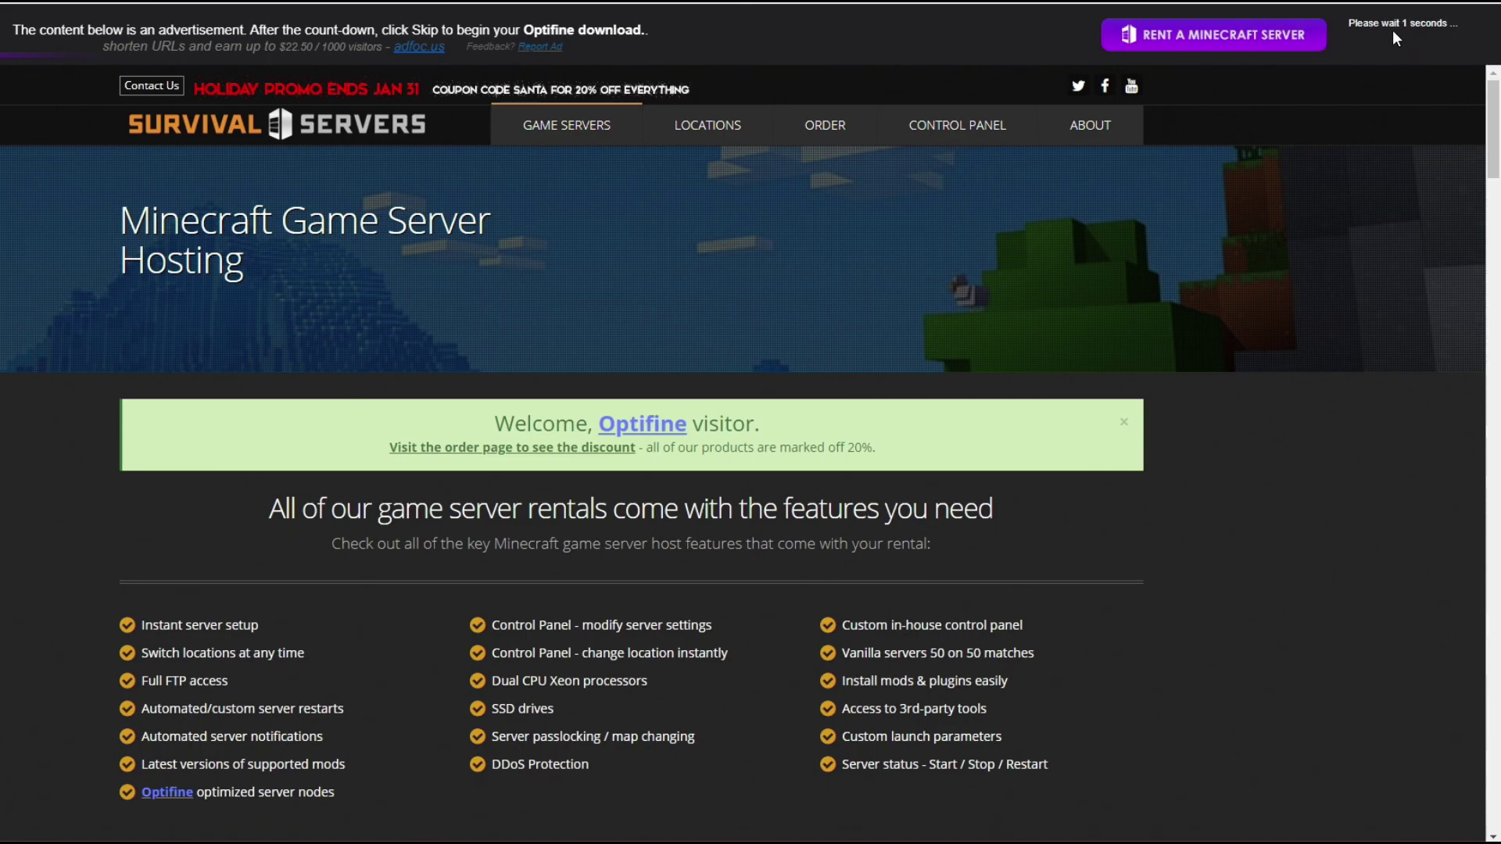
pyautogui.click(1444, 33)
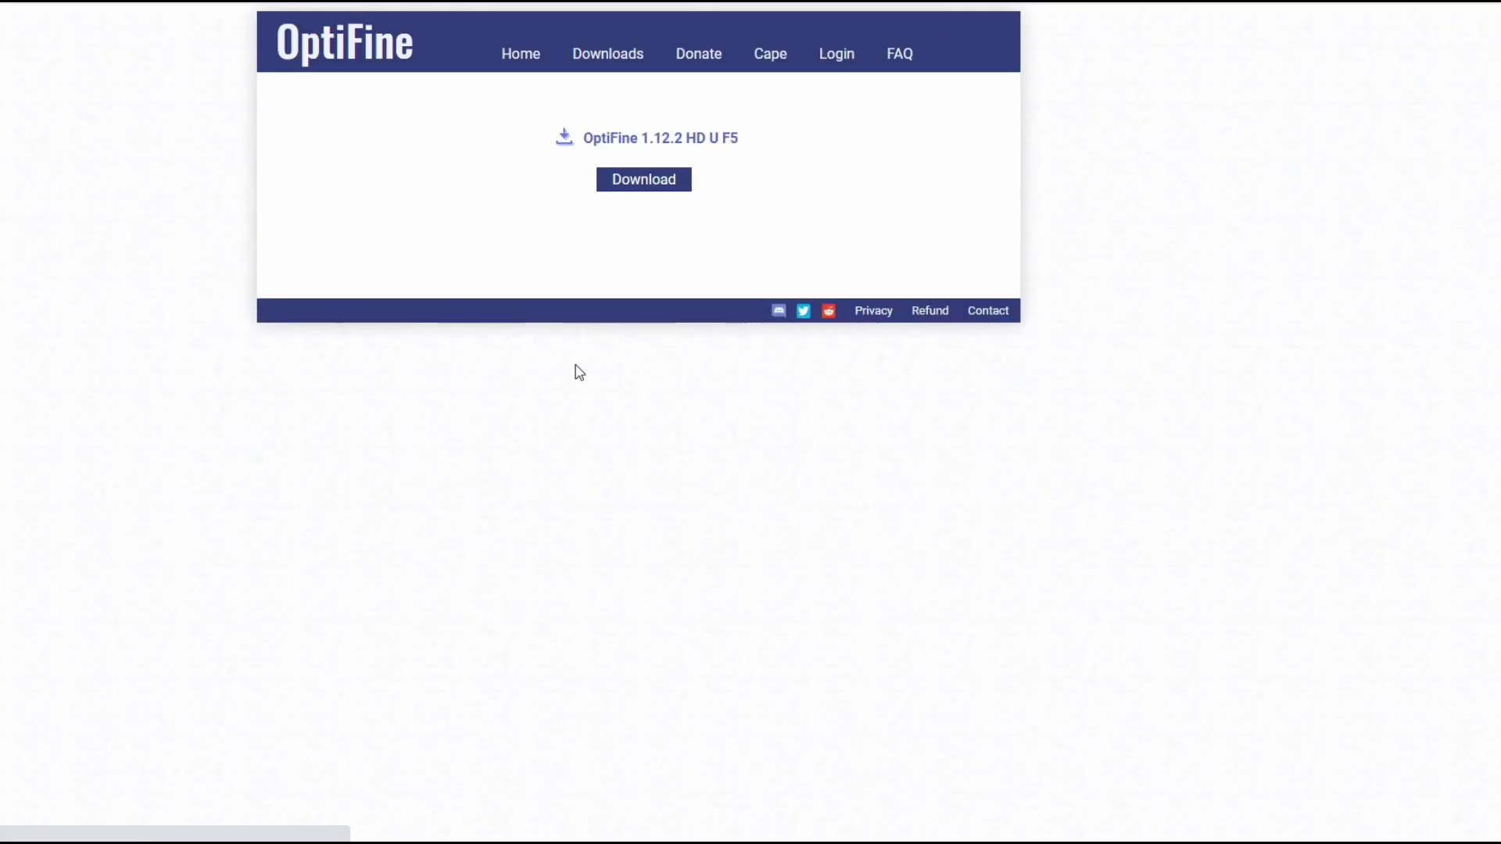
# Download OptiFine 1.12.2 HD U F5, keep the jar file, and show it in its download folder
pyautogui.click(736, 335)
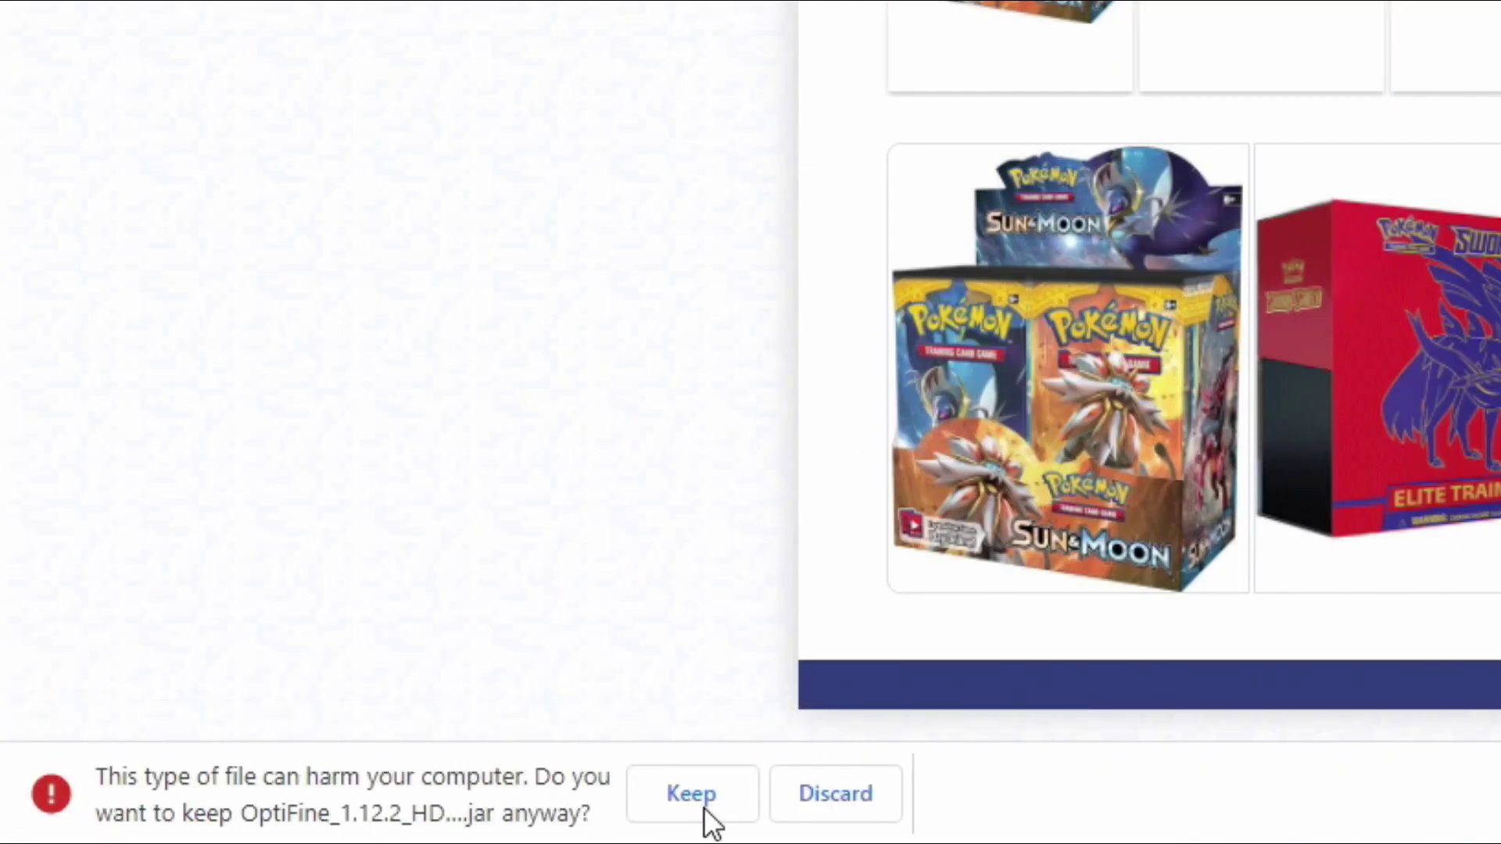
pyautogui.click(695, 822)
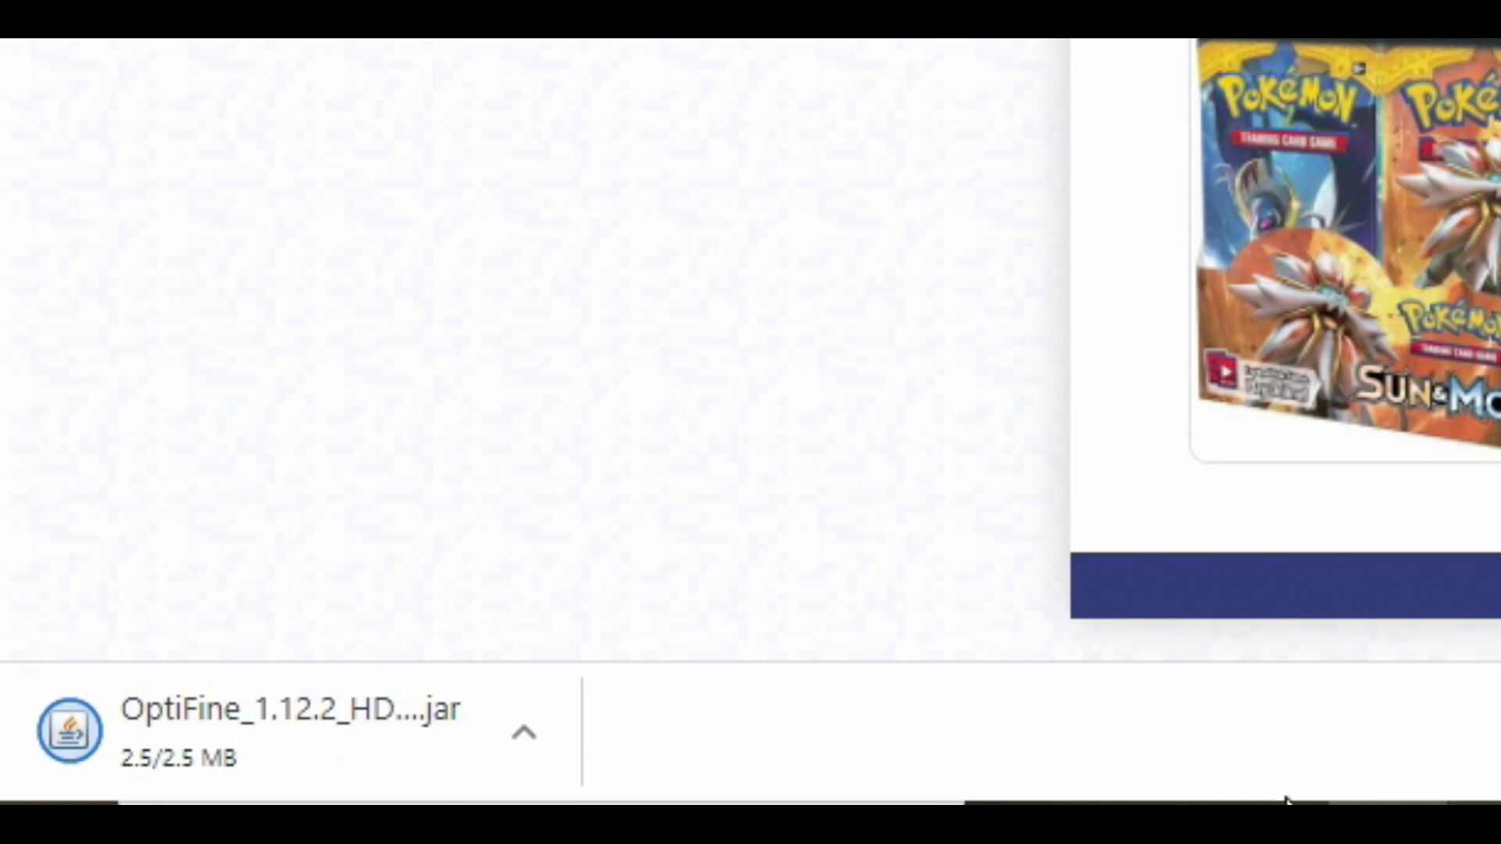
pyautogui.click(519, 753)
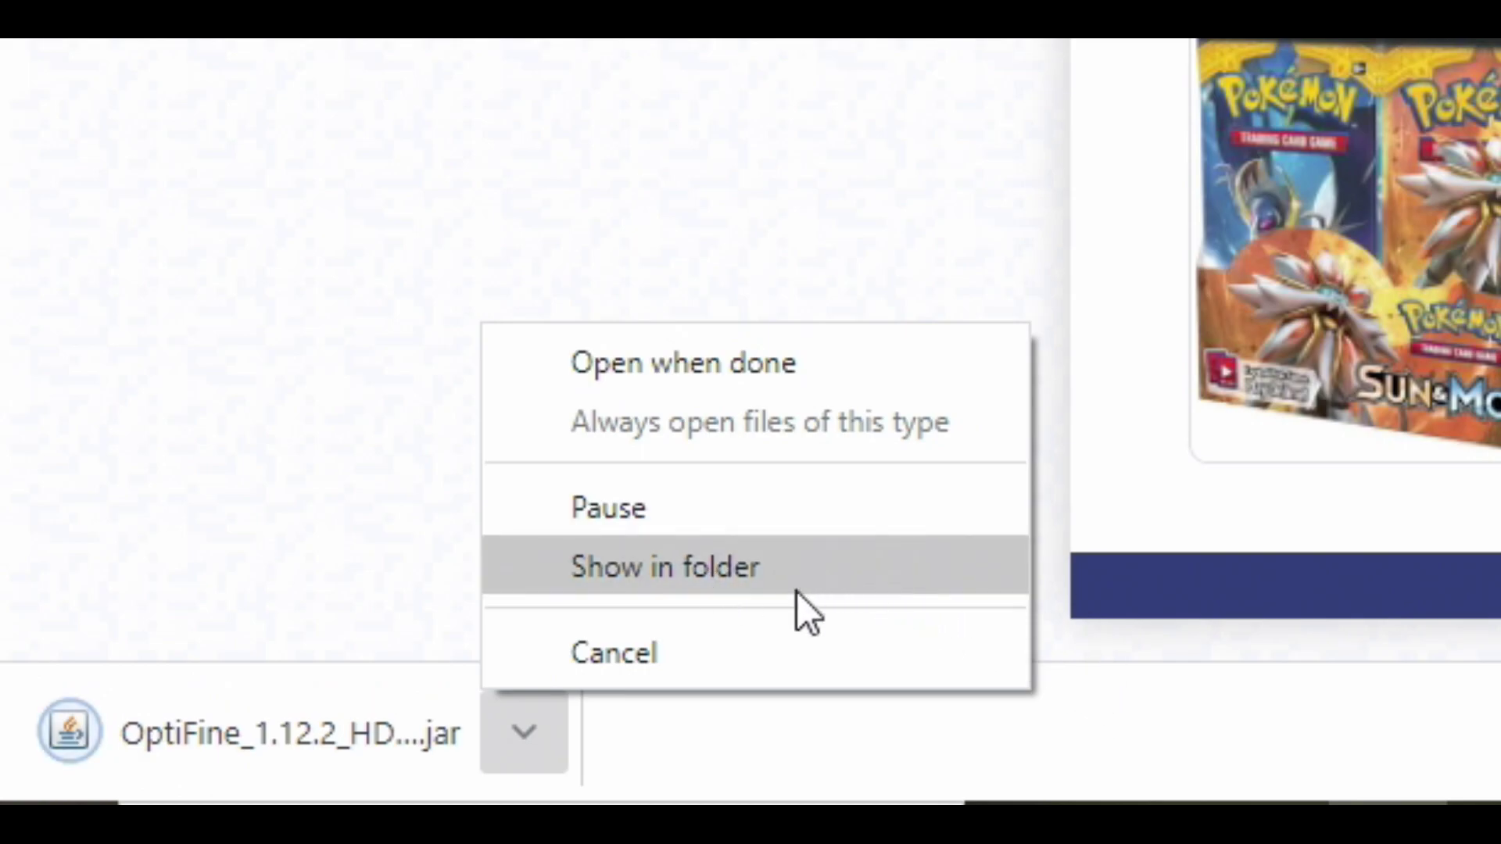
pyautogui.click(768, 555)
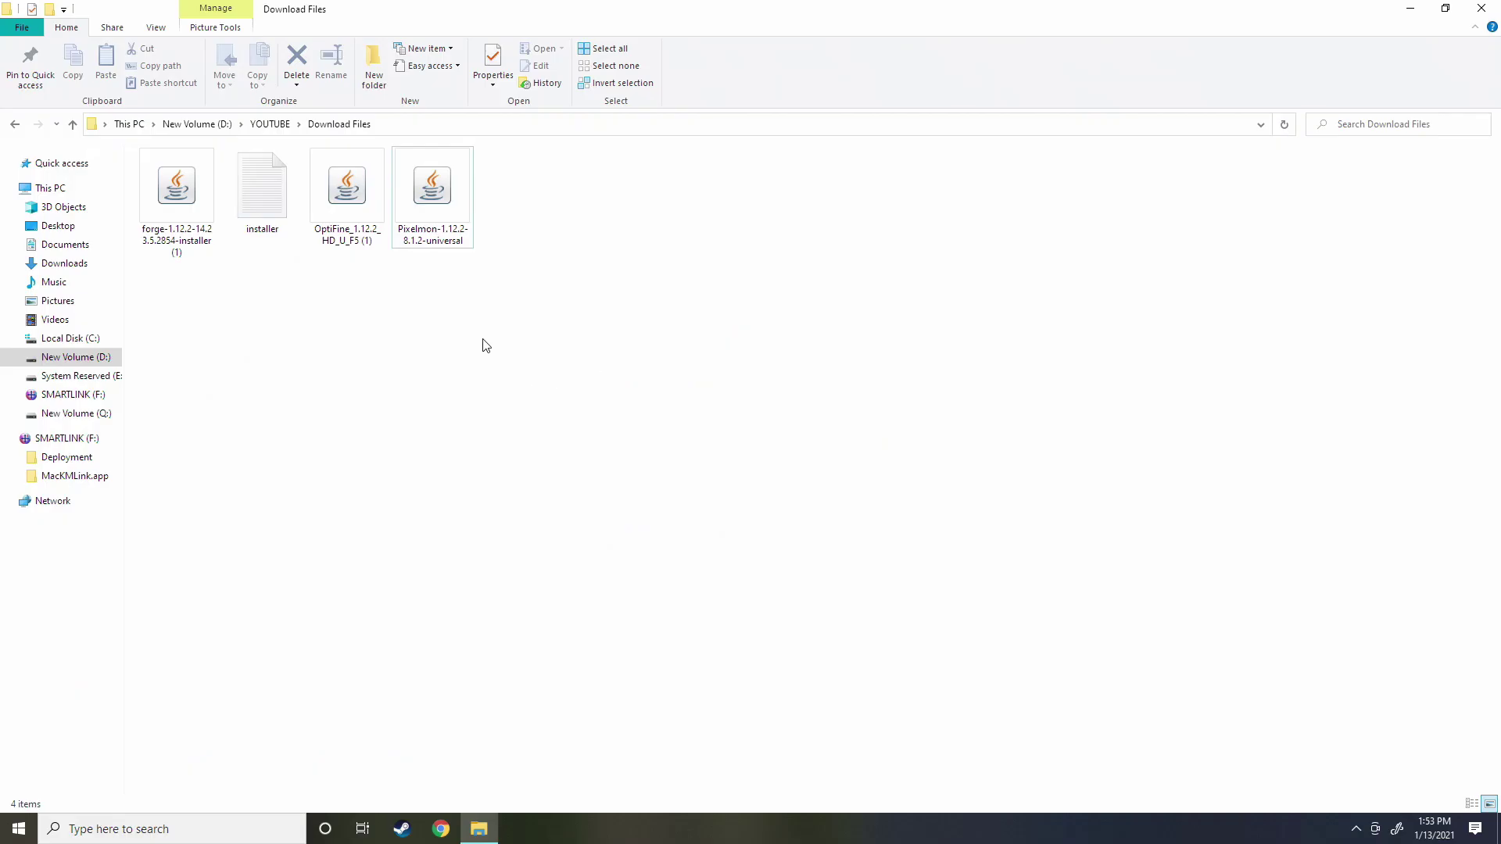
# Go to the %appdata% folder and open the mods folder inside .minecraft
pyautogui.click(363, 241)
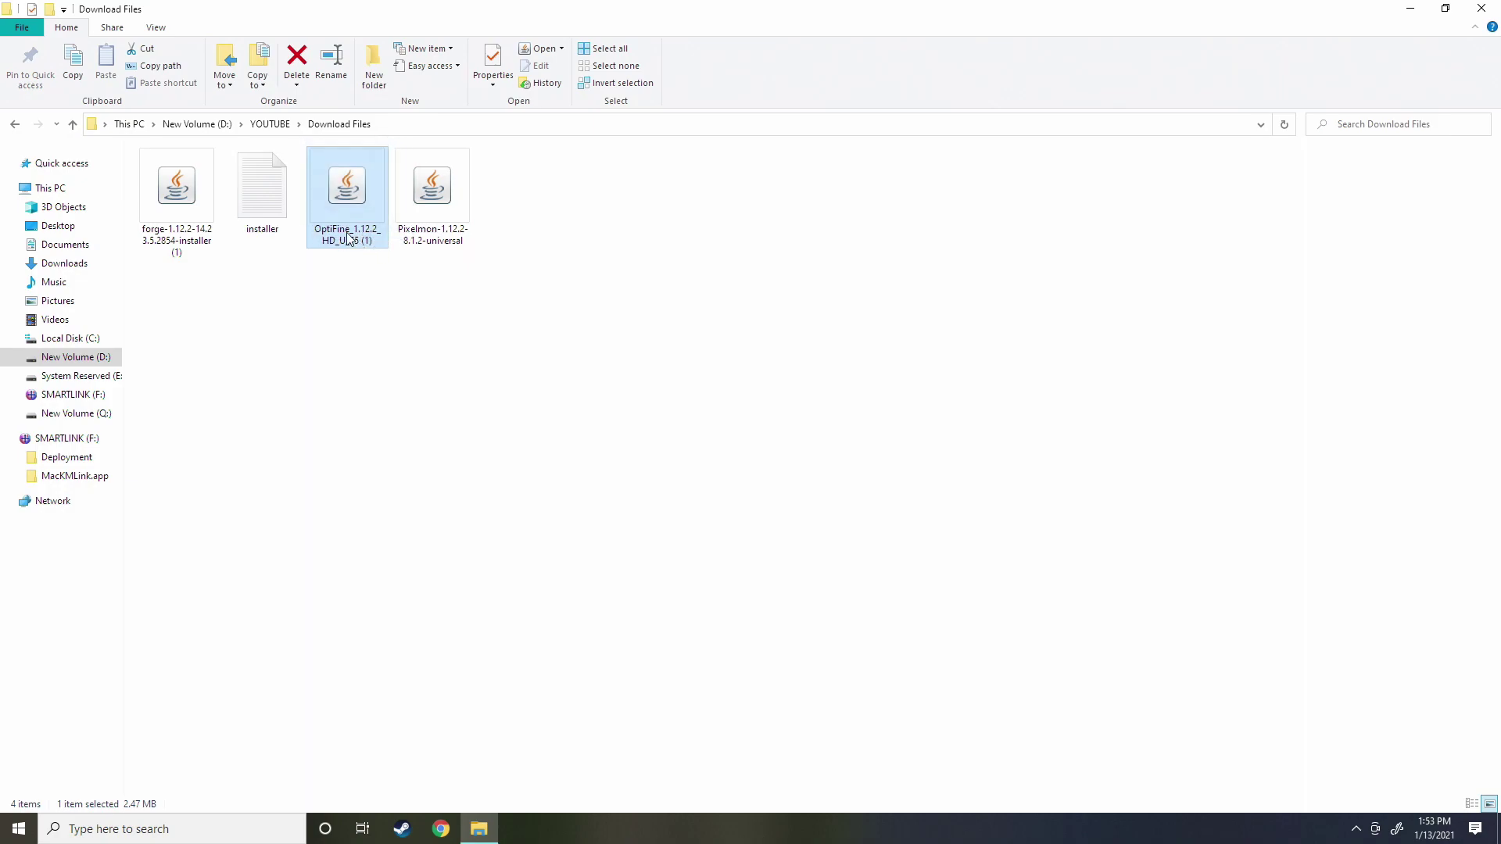
pyautogui.click(20, 832)
pyautogui.write('%')
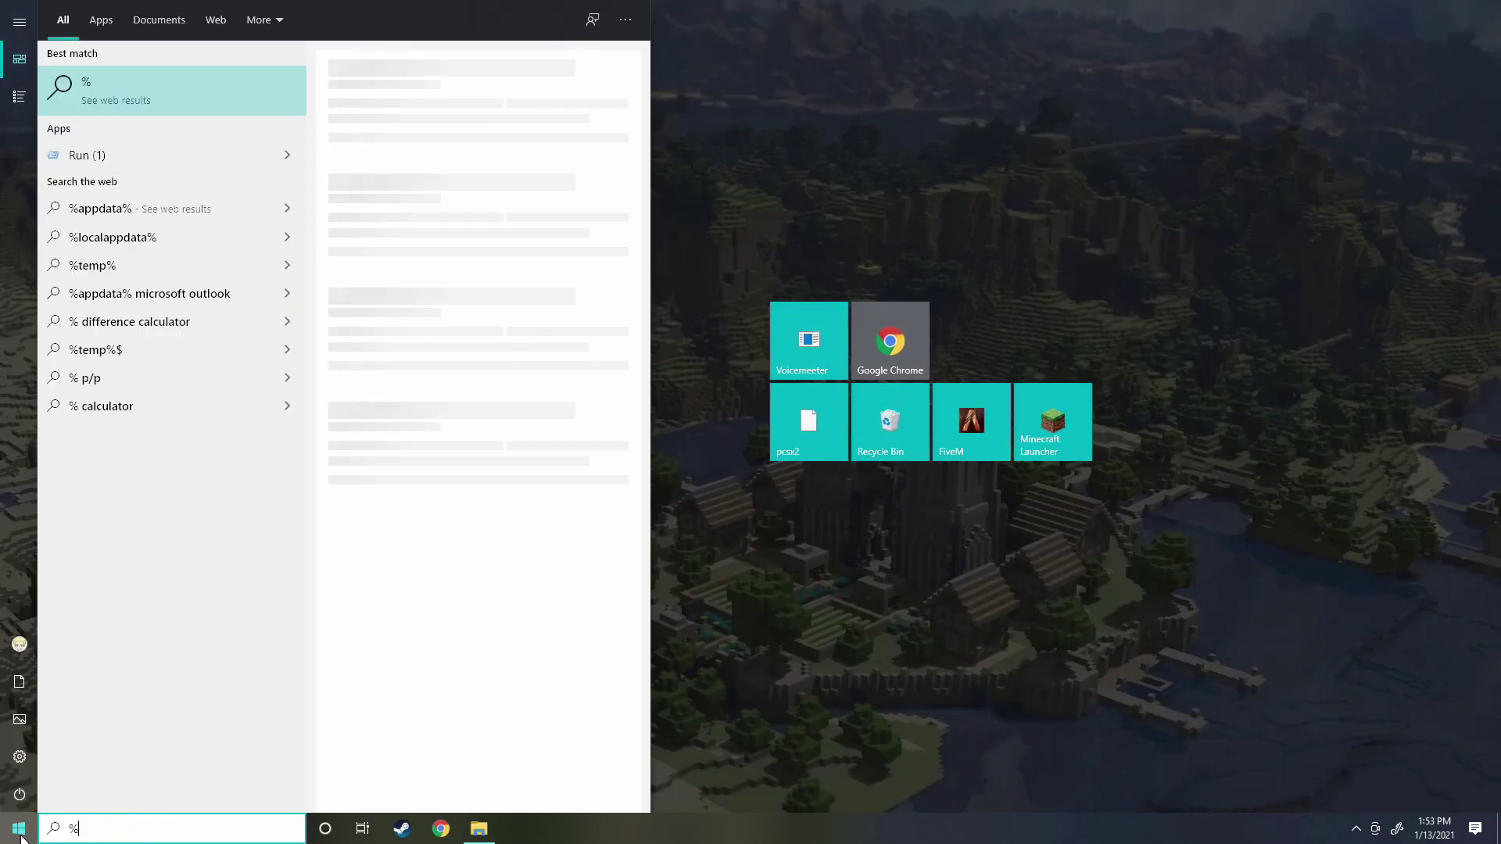
pyautogui.write('appdata%')
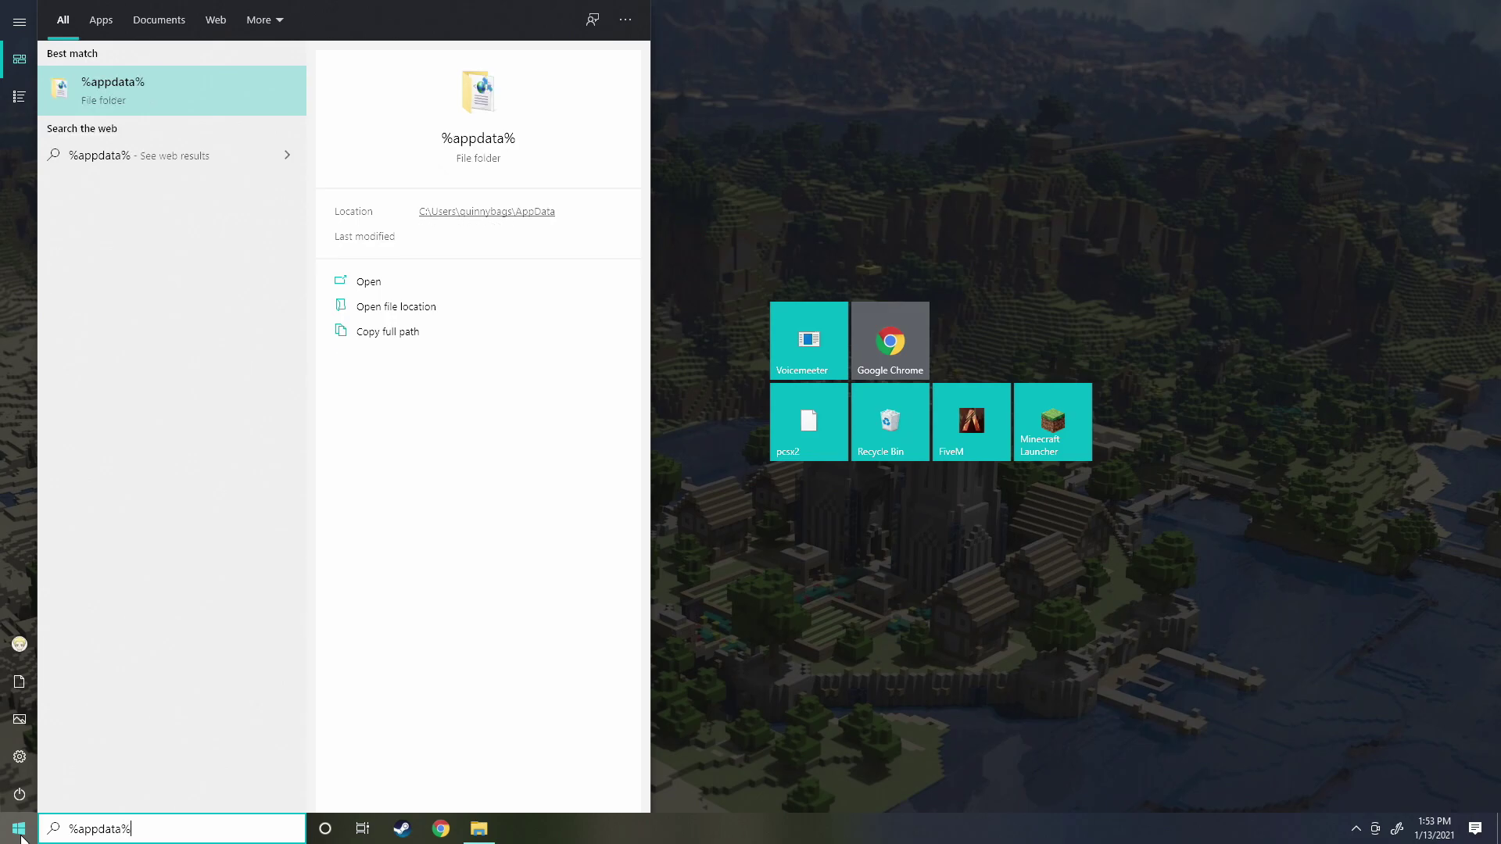
pyautogui.press('Return')
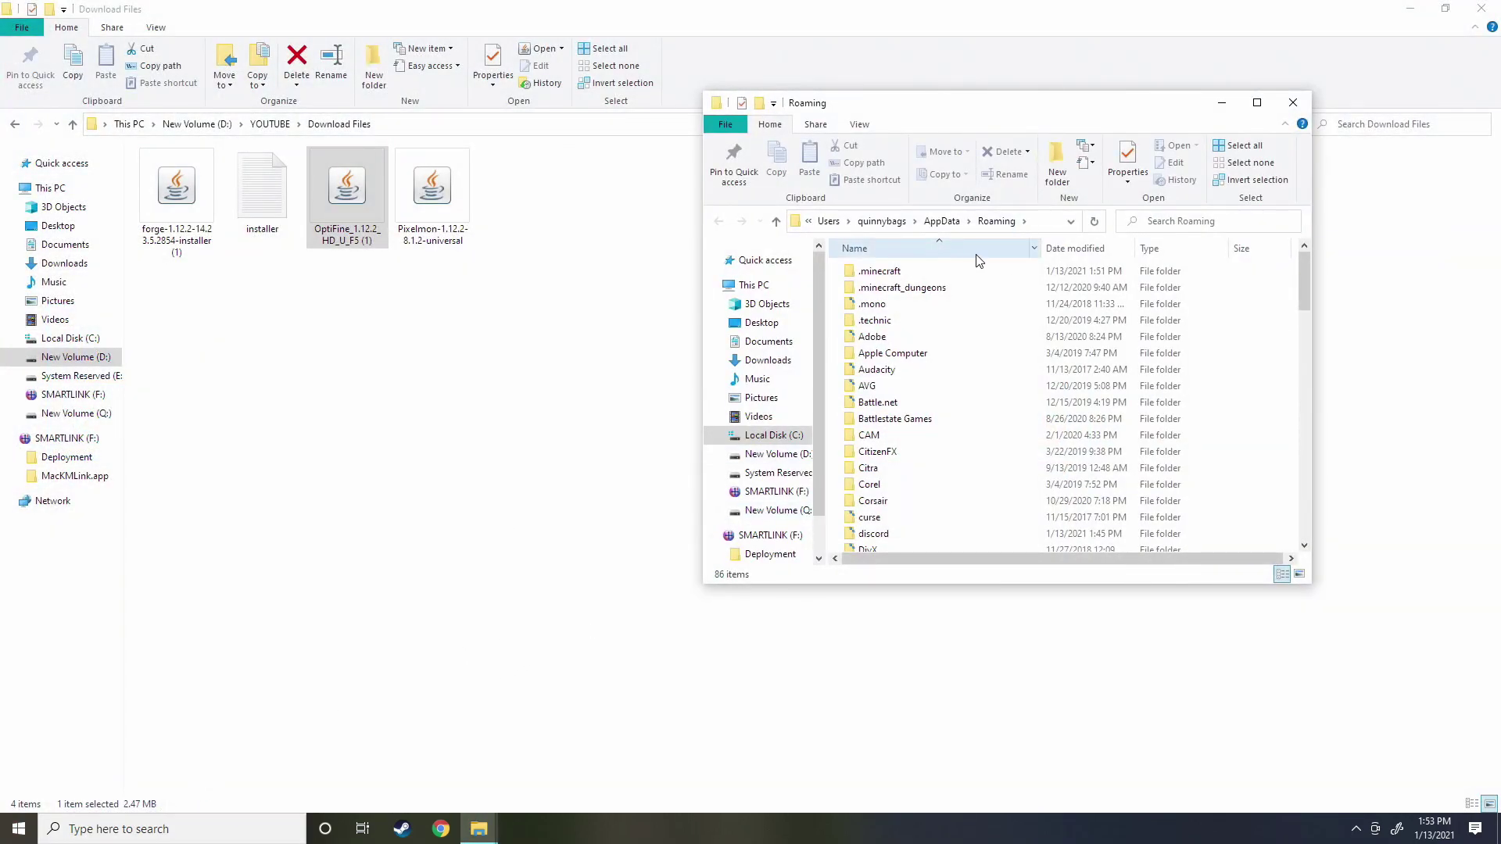
pyautogui.doubleClick(922, 278)
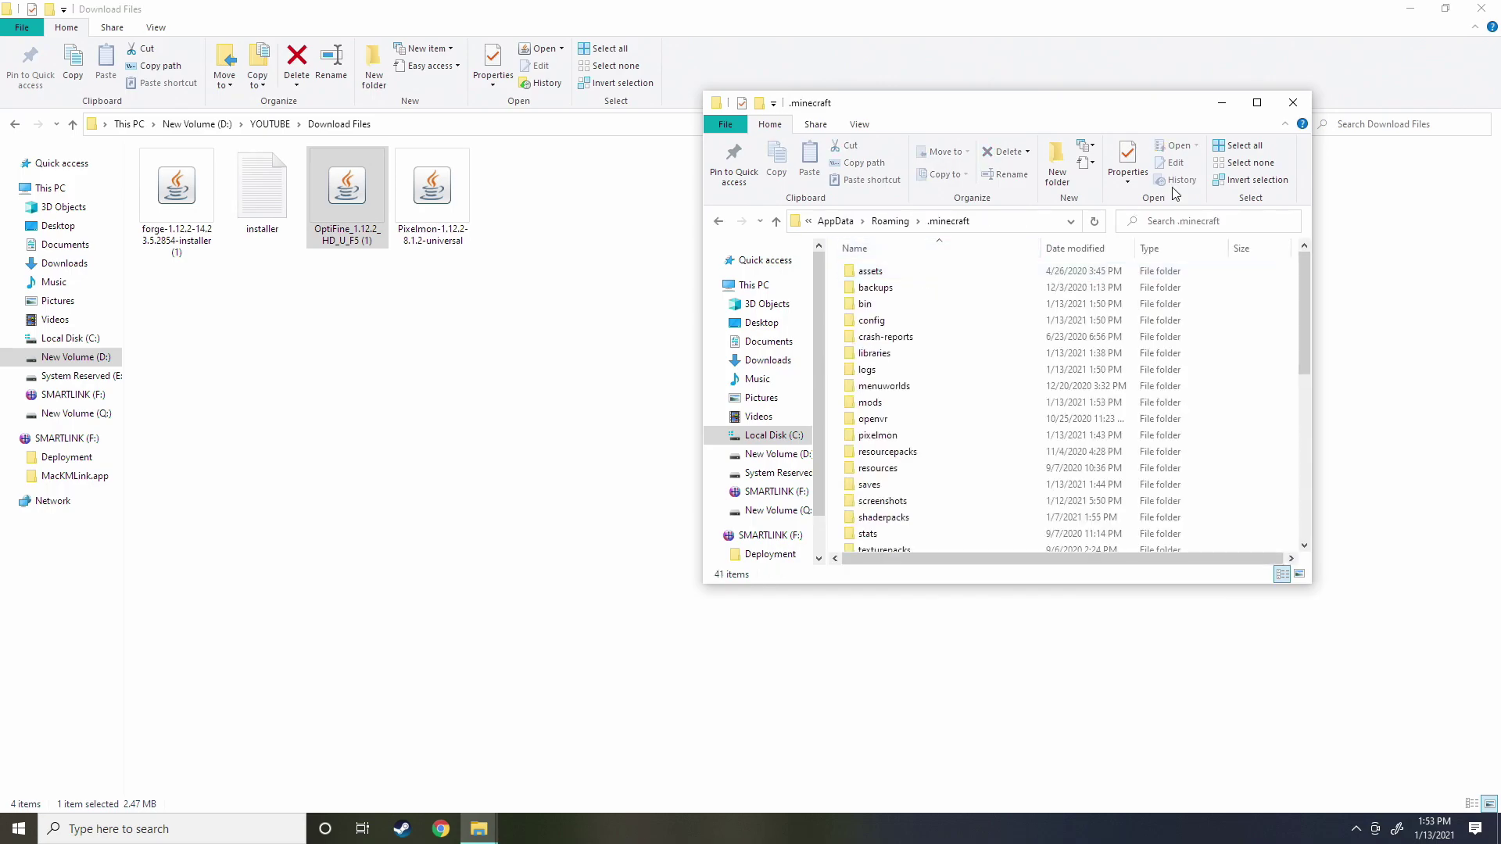
pyautogui.click(1256, 102)
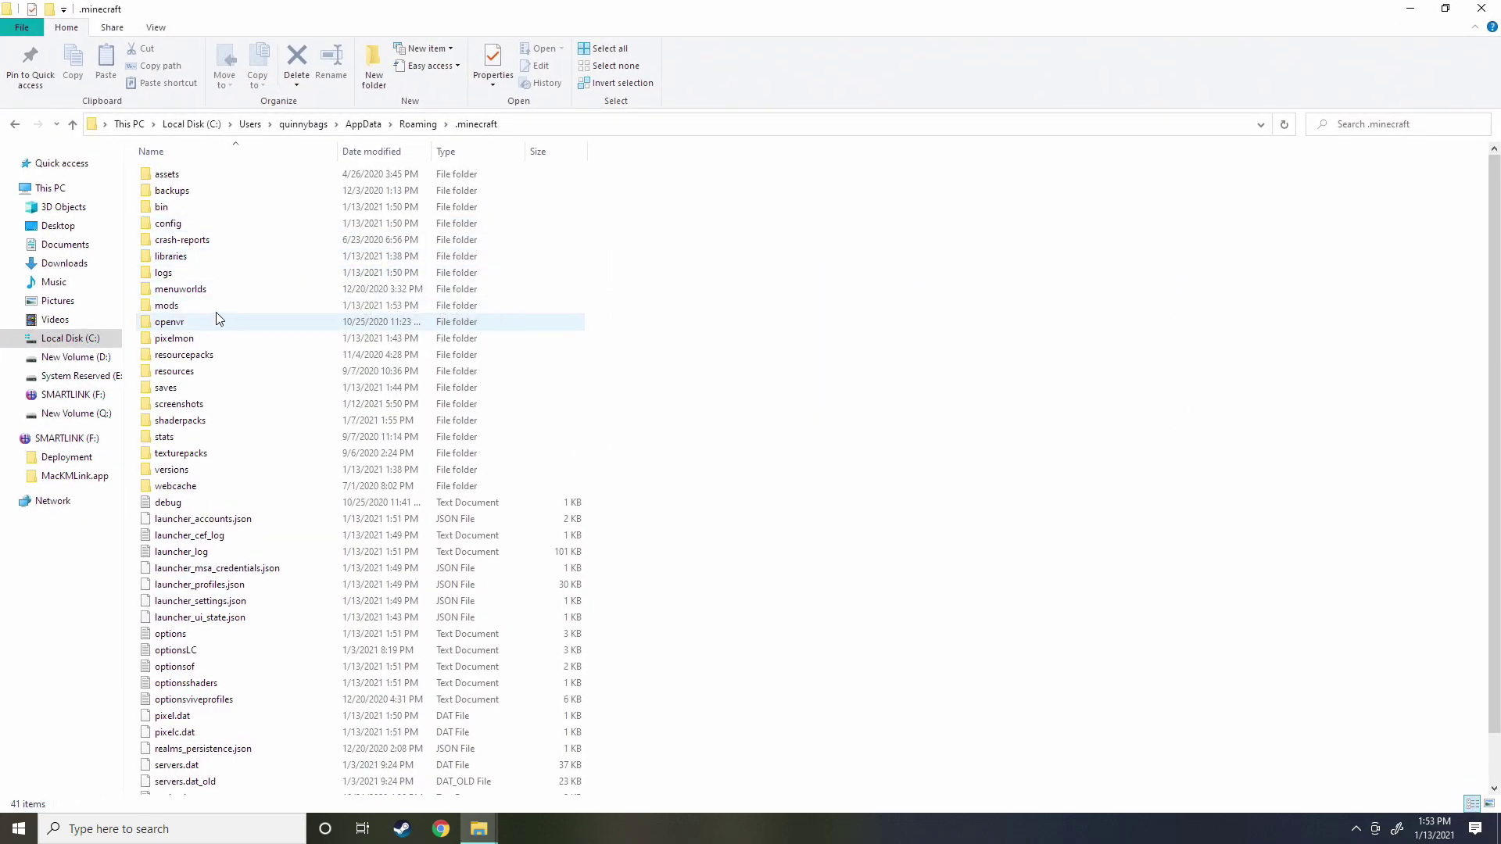
pyautogui.doubleClick(235, 305)
# Place the mods and Download Files windows side by side, copy the OptiFine 1.12.2 HD U F5 jar into mods, and close both windows
pyautogui.moveTo(785, 10); pyautogui.dragTo(1498, 227)
pyautogui.click(274, 280)
pyautogui.click(415, 349)
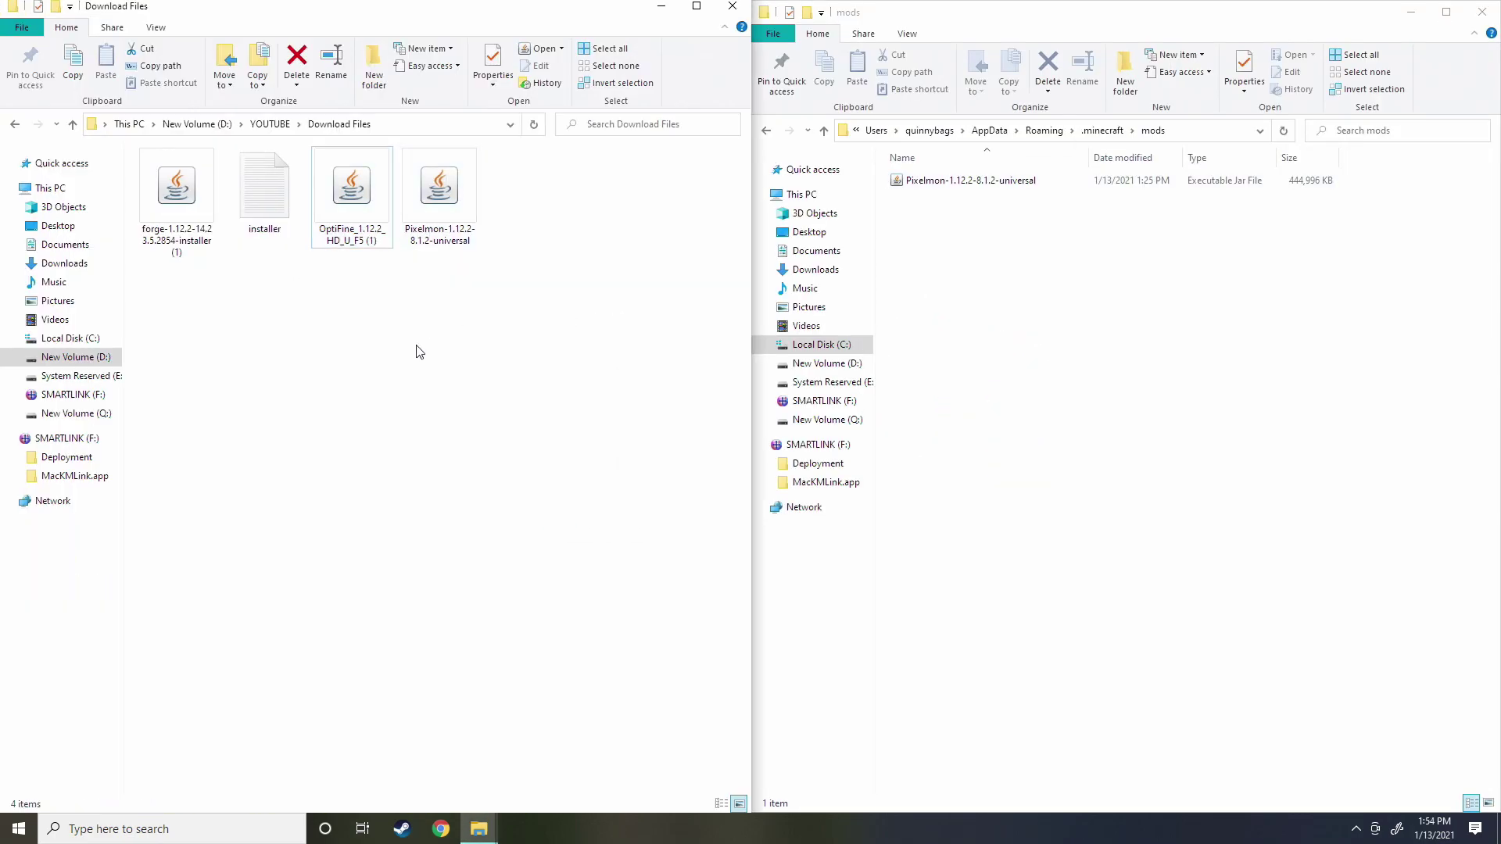
pyautogui.click(352, 196)
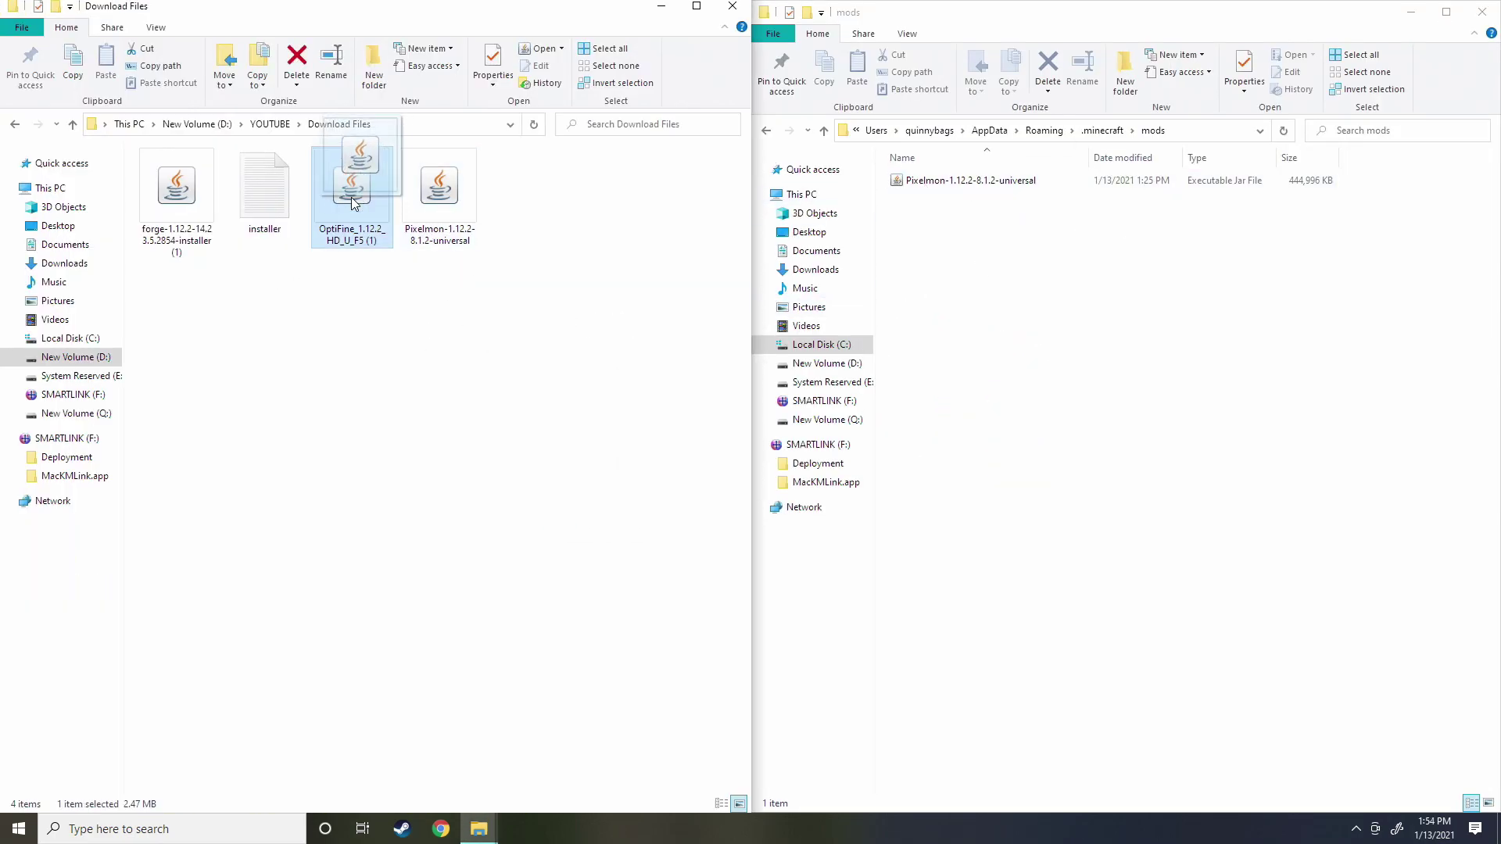
pyautogui.moveTo(335, 191); pyautogui.dragTo(1001, 273)
pyautogui.click(1039, 258)
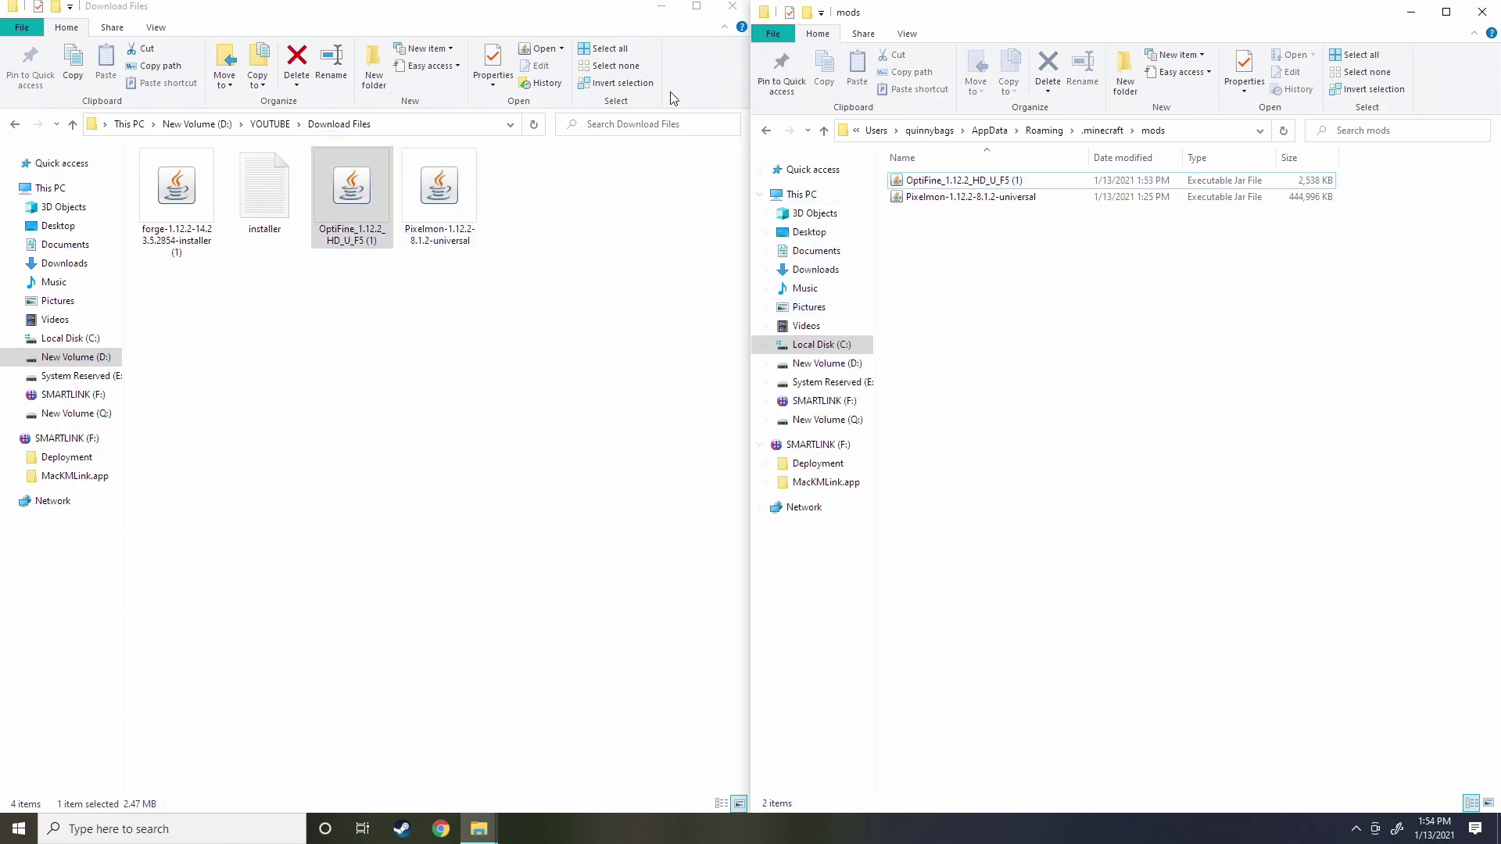
pyautogui.click(739, 8)
pyautogui.click(1482, 12)
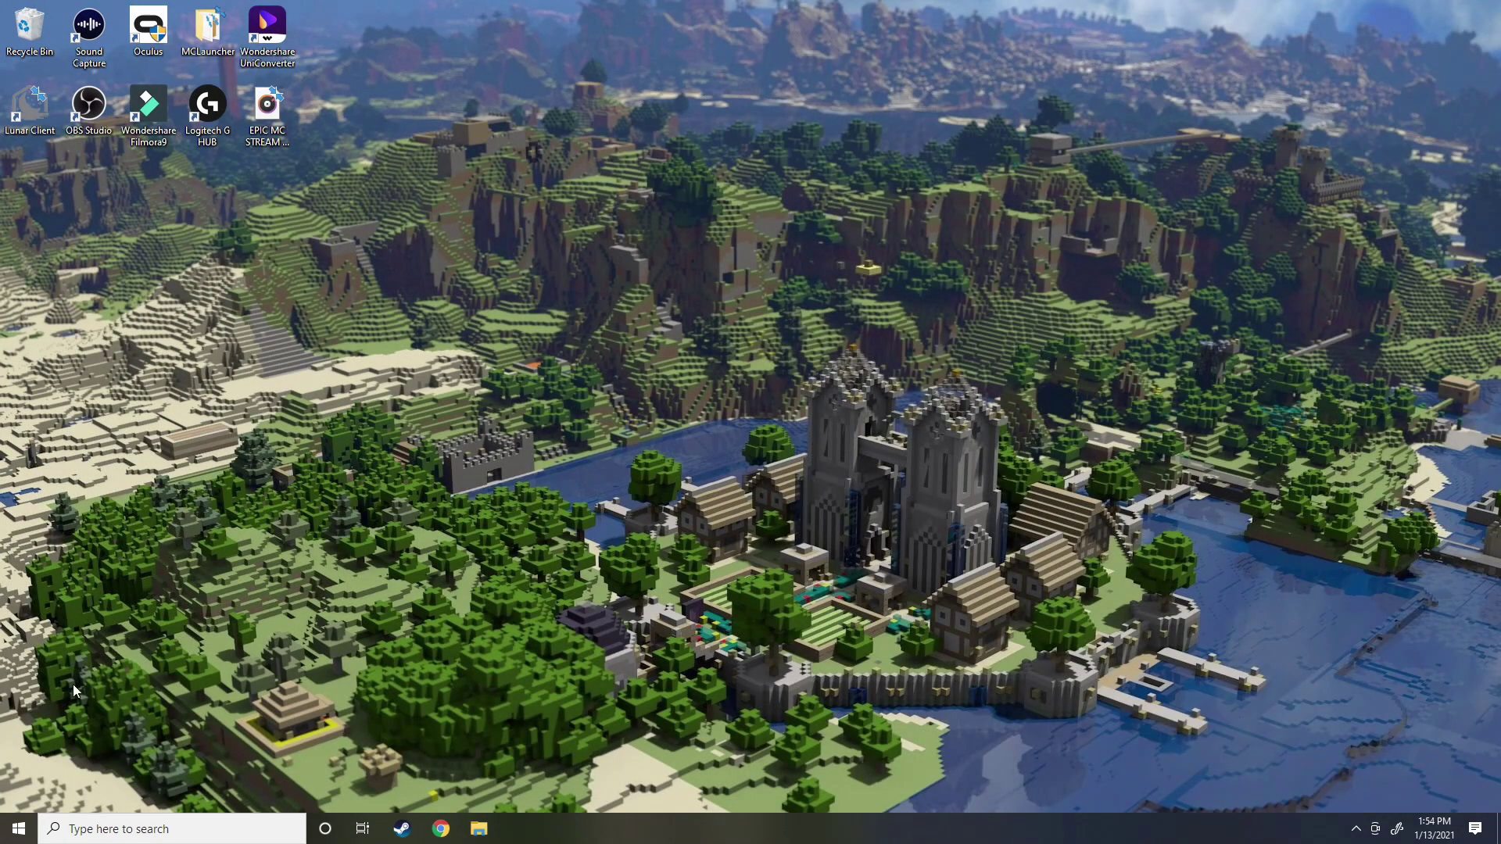
# Open the Minecraft Launcher and start the game with the Pixelmon installation
pyautogui.click(19, 839)
pyautogui.write('minecr')
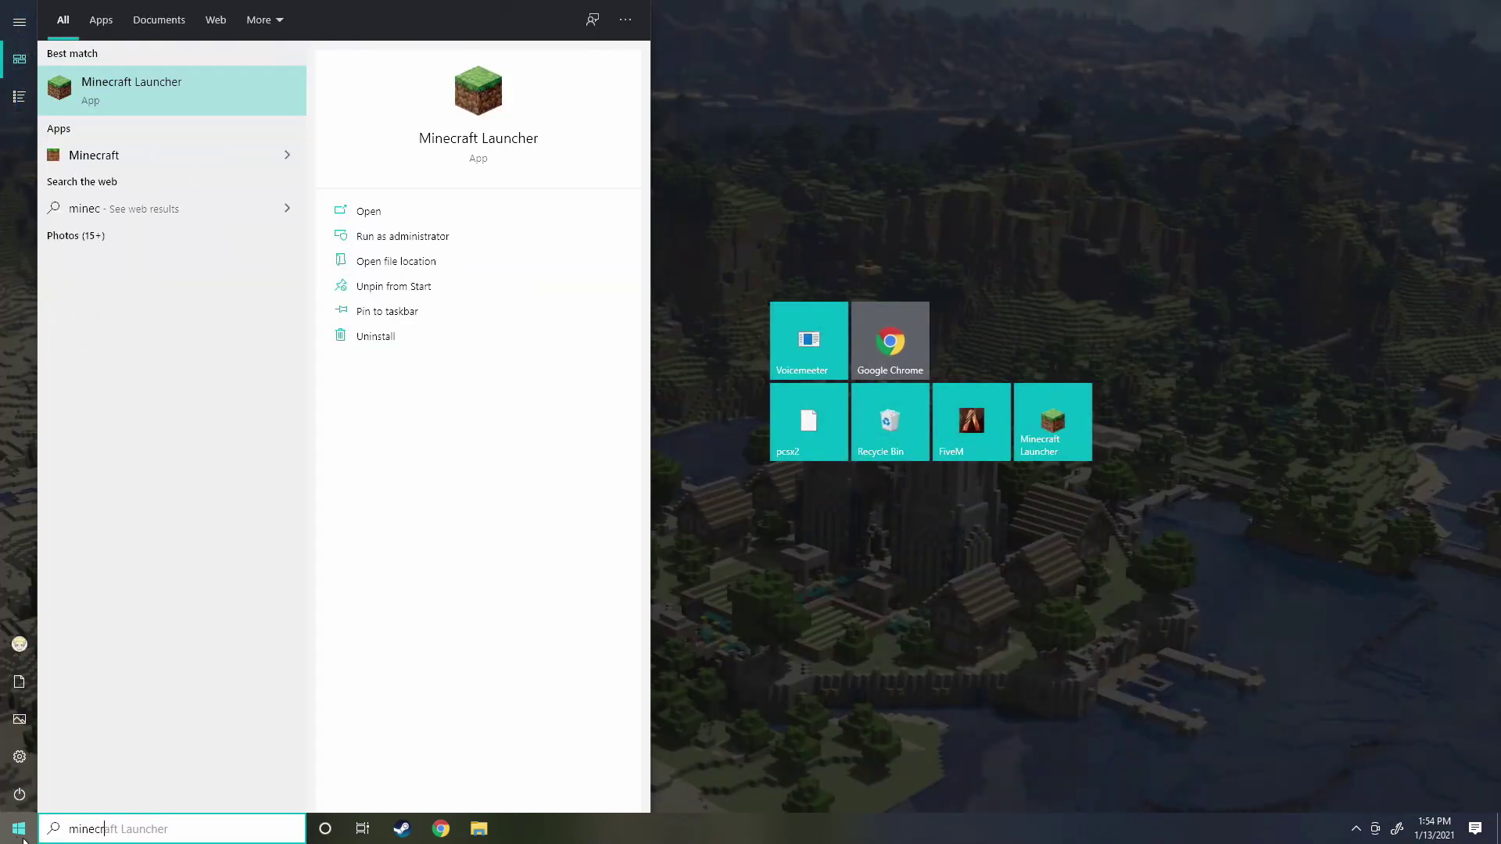
pyautogui.click(175, 73)
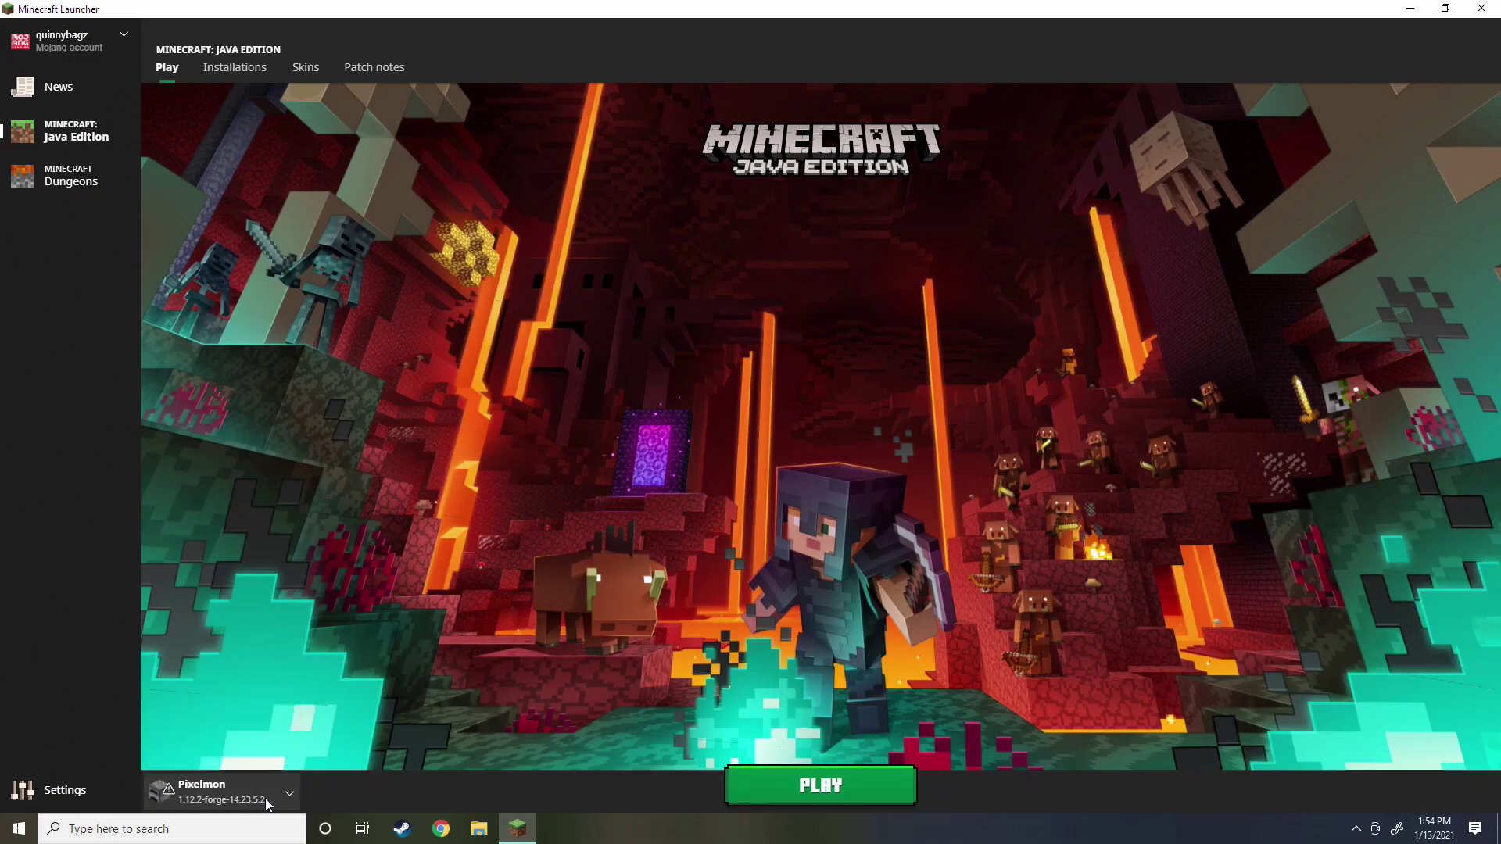
pyautogui.click(269, 794)
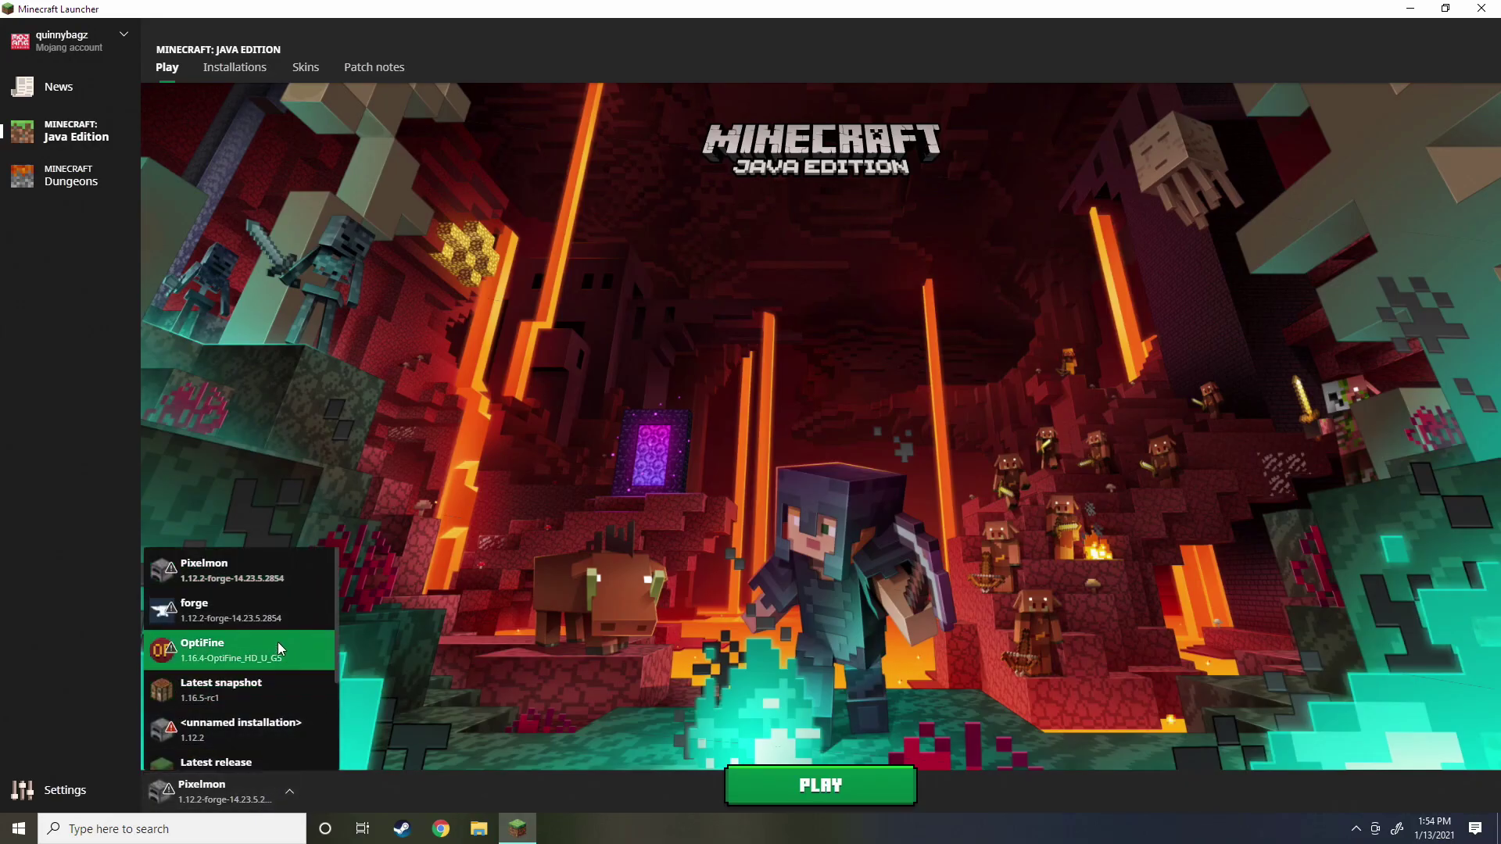
pyautogui.click(251, 579)
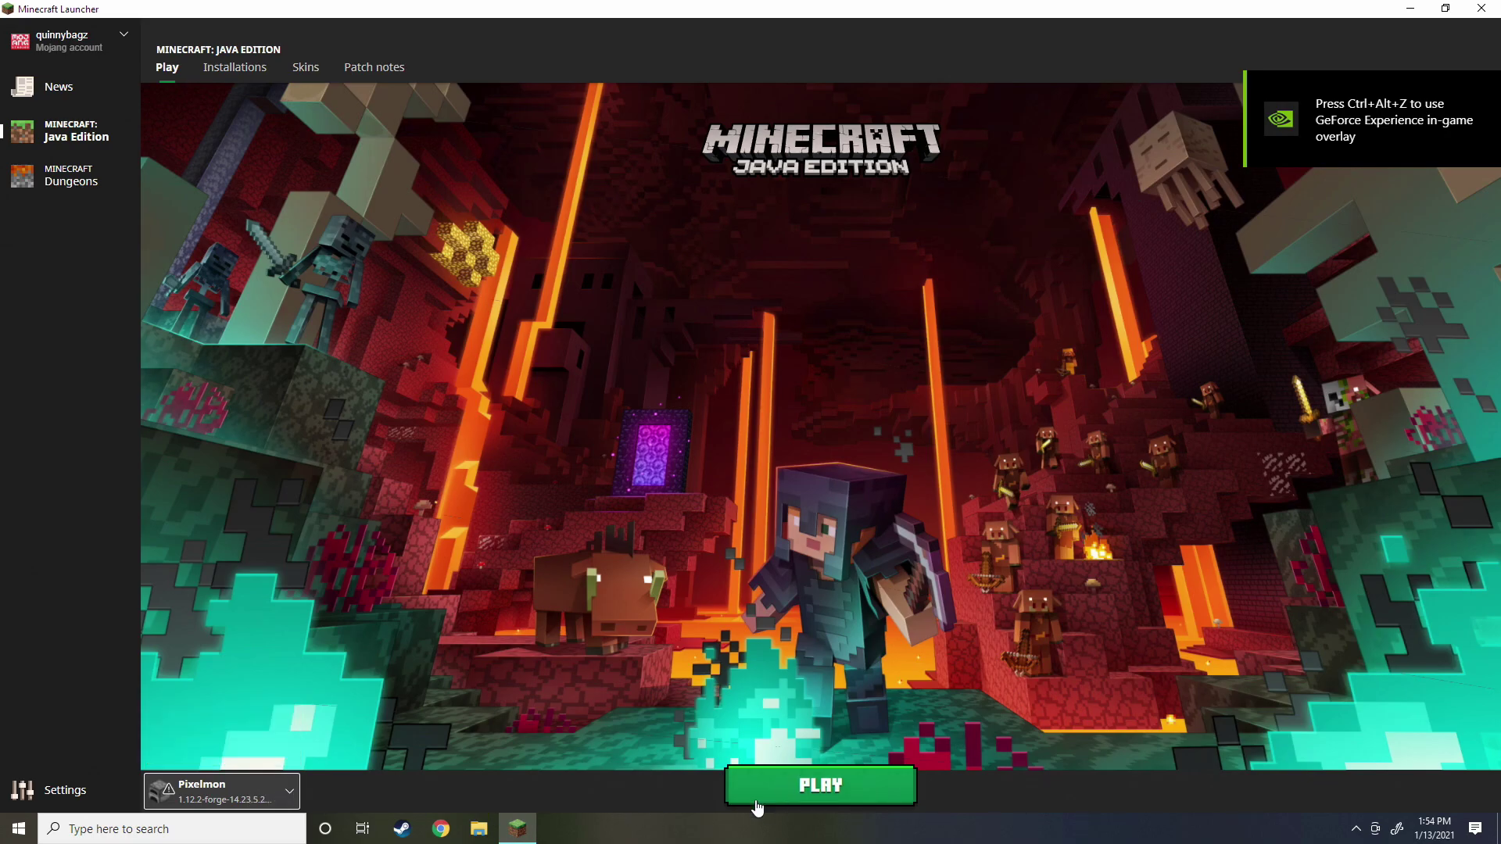
pyautogui.click(795, 791)
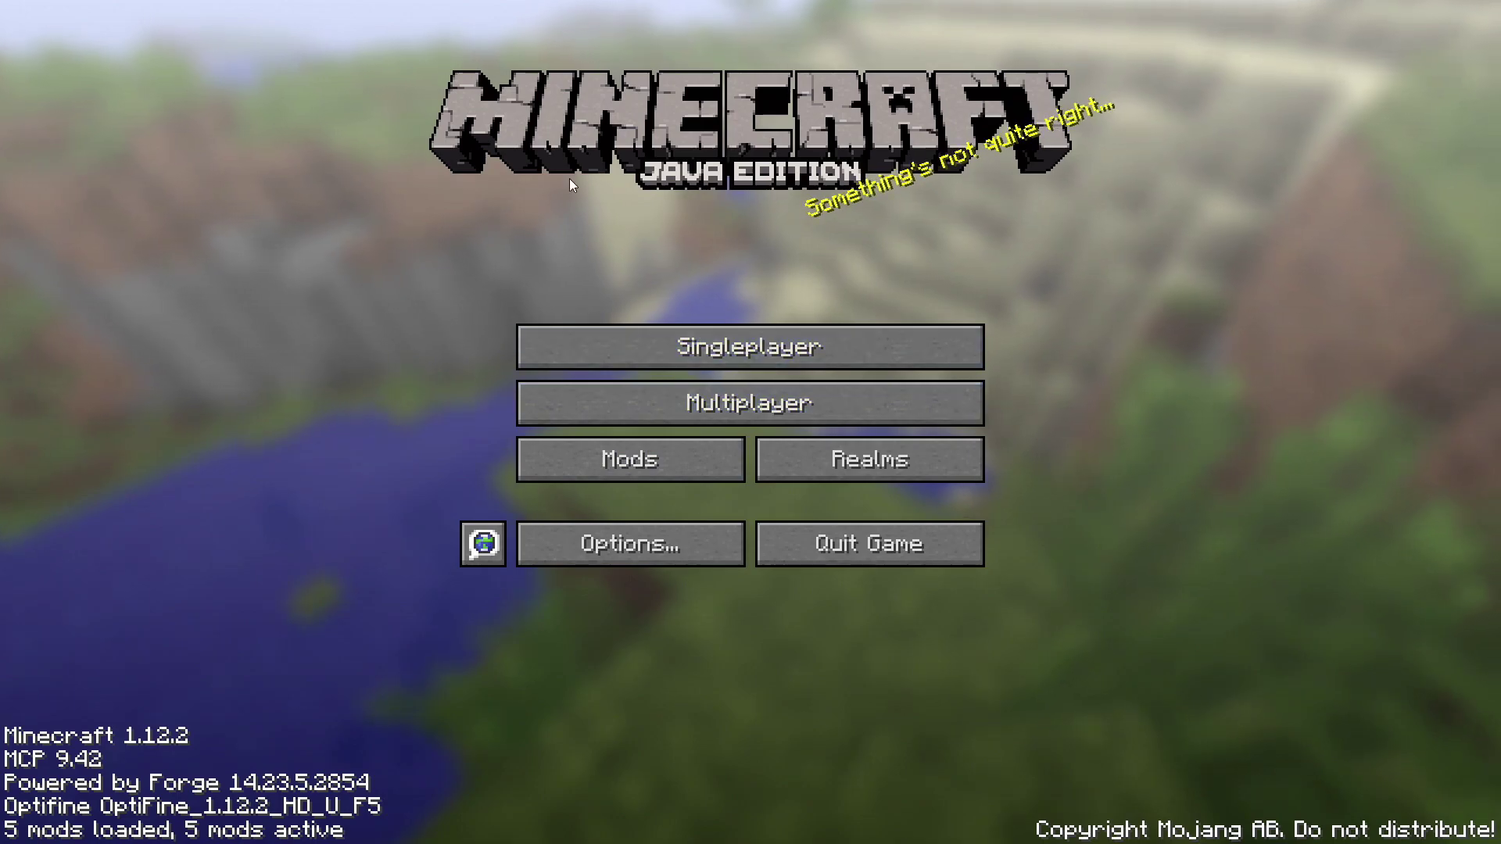
# Check the game's mod list, return to the title screen, and load the singleplayer world Pixelmon
pyautogui.click(664, 461)
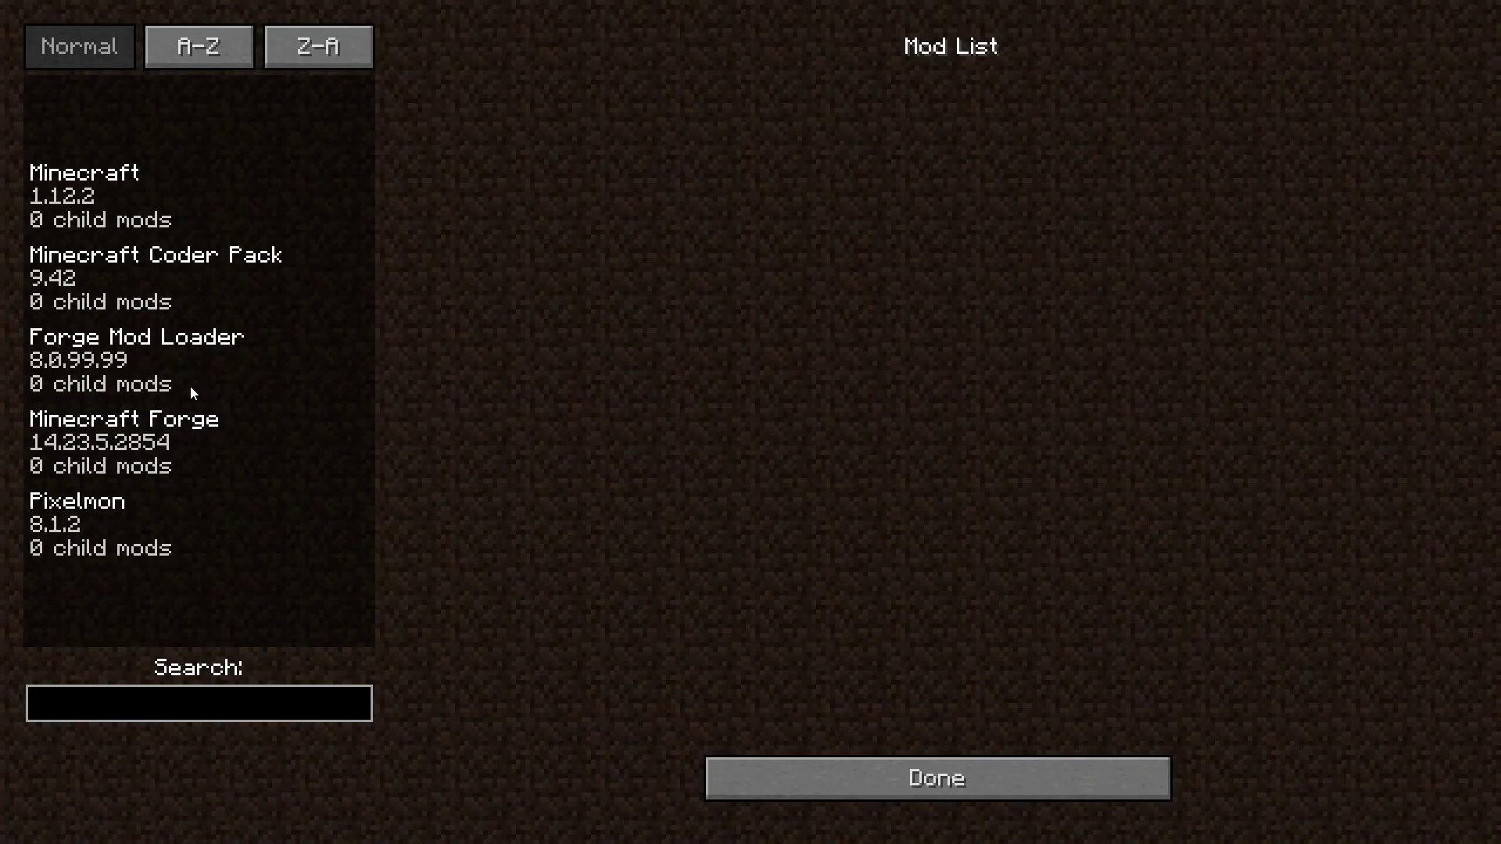
pyautogui.click(805, 768)
pyautogui.click(740, 350)
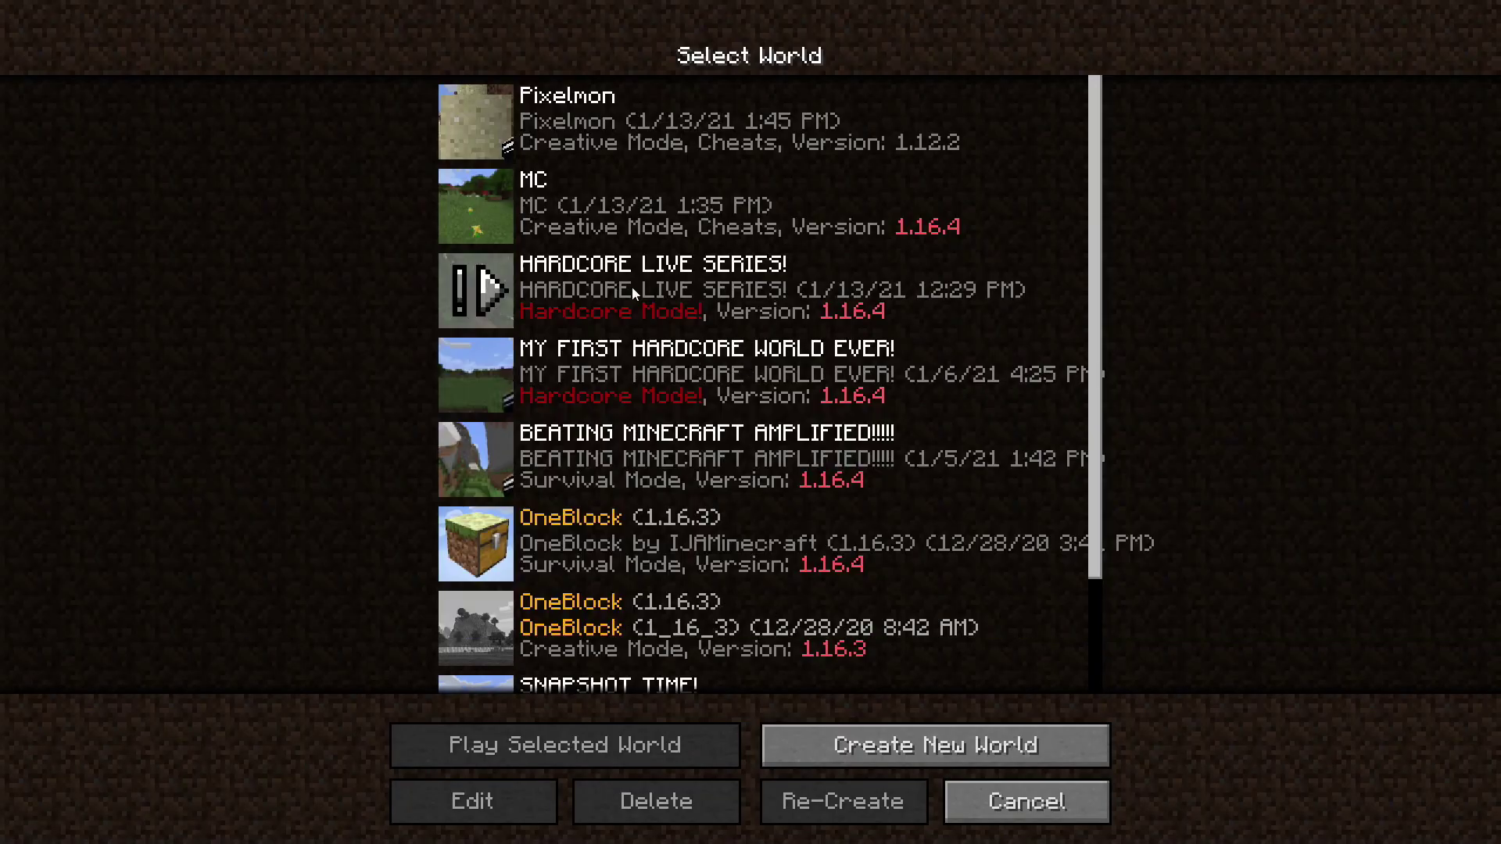
pyautogui.click(583, 142)
pyautogui.click(582, 141)
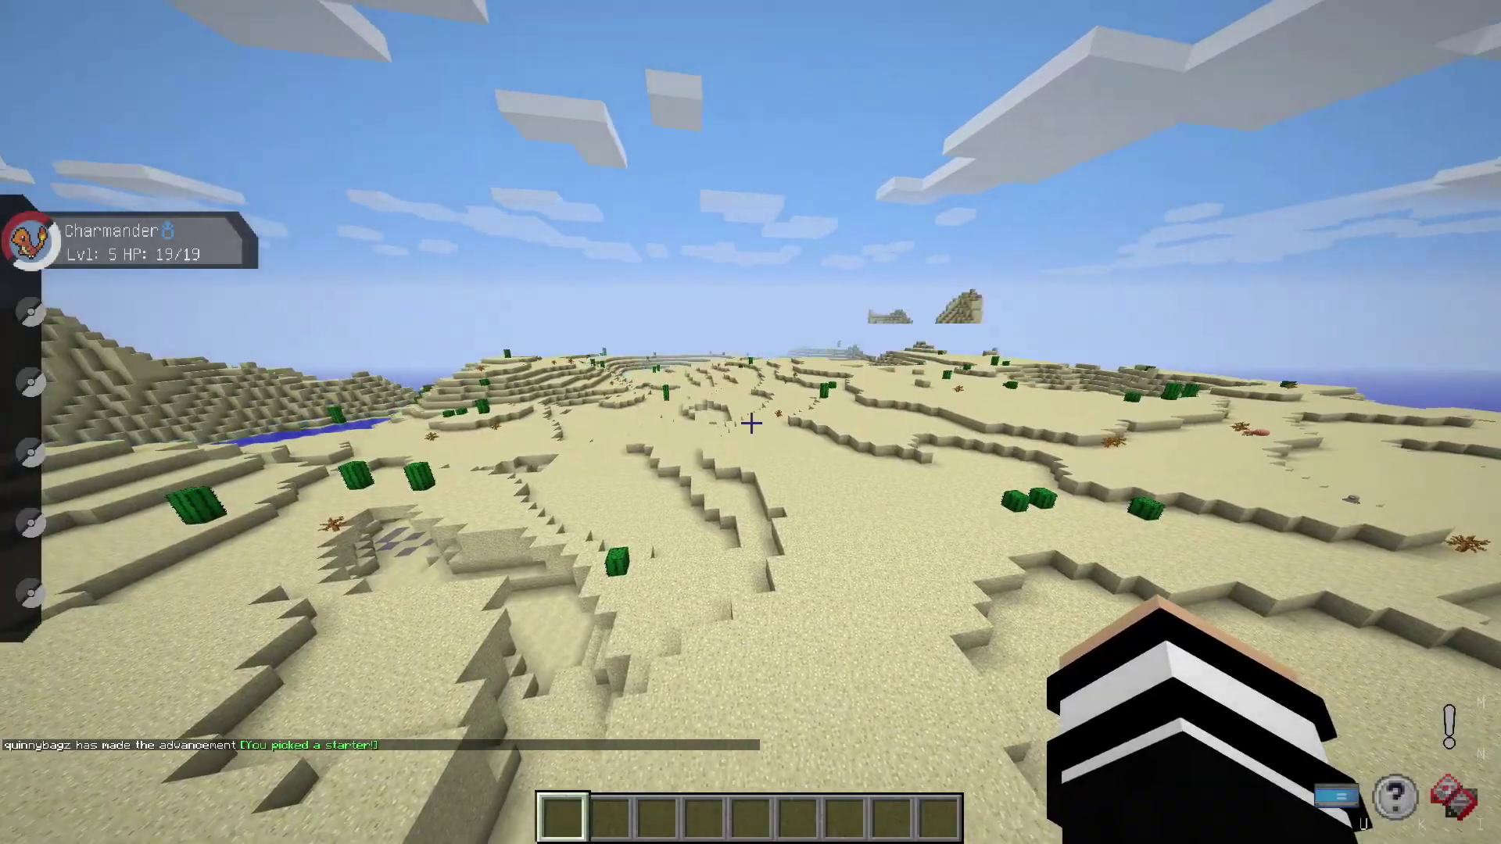
# Examine OptiFine's video settings and shaders option from within the world, and return to the game
pyautogui.press('Escape')
pyautogui.press('Escape')
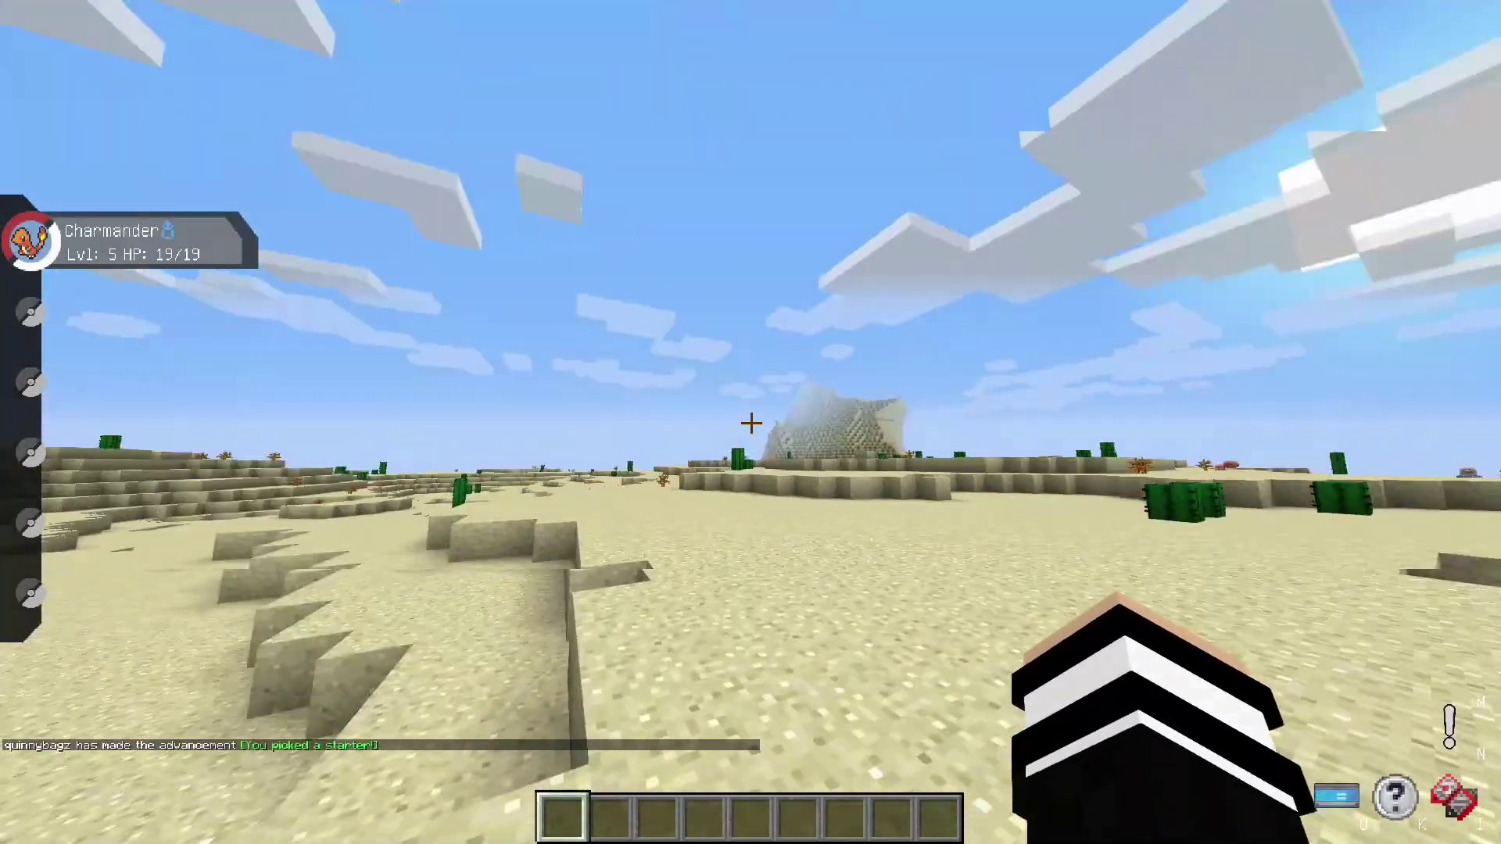
pyautogui.press('Escape')
pyautogui.click(671, 424)
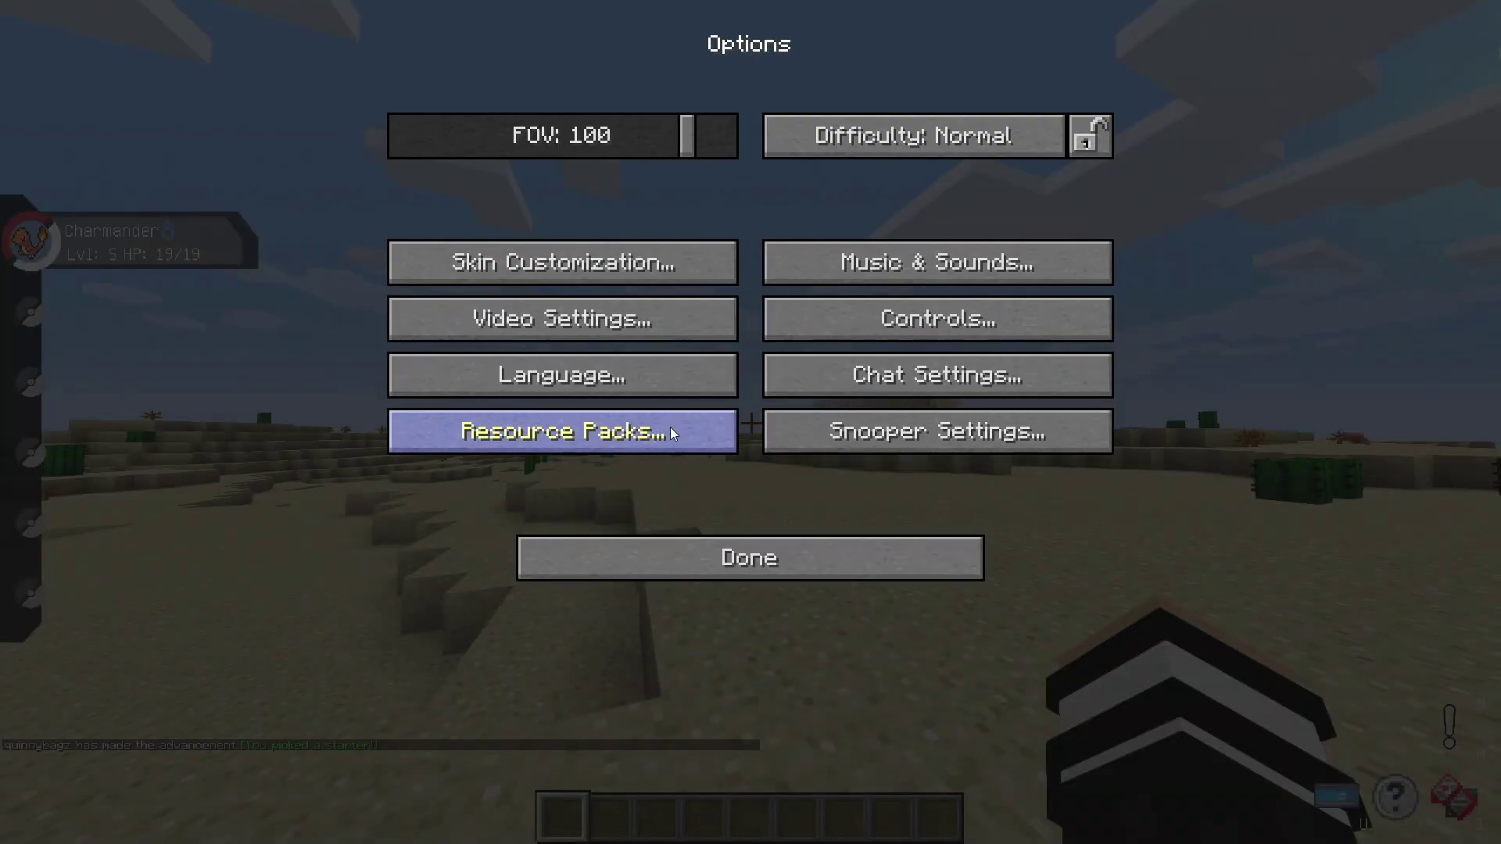
pyautogui.click(652, 316)
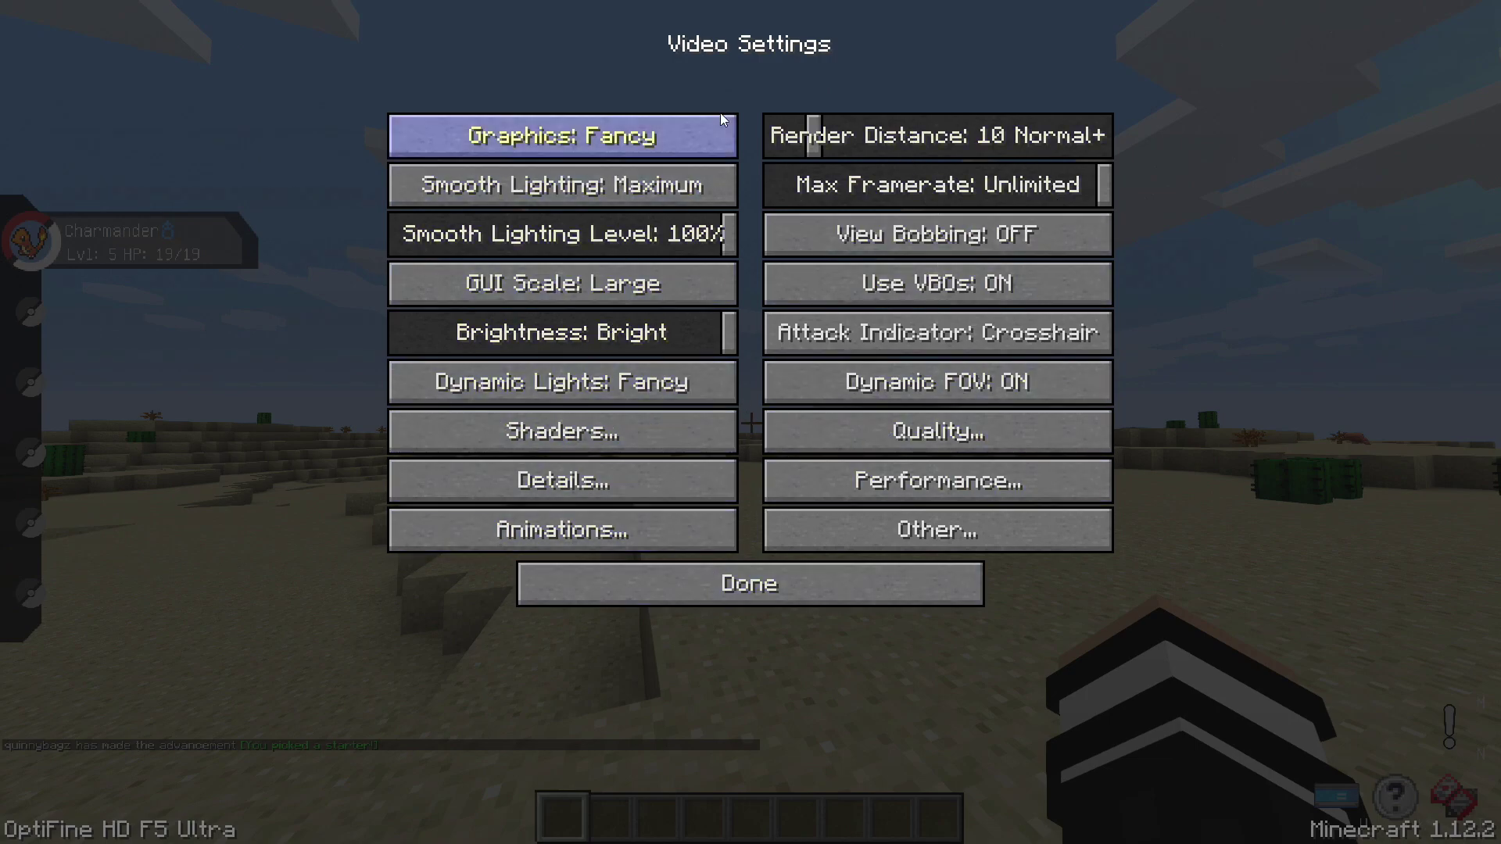
pyautogui.click(622, 440)
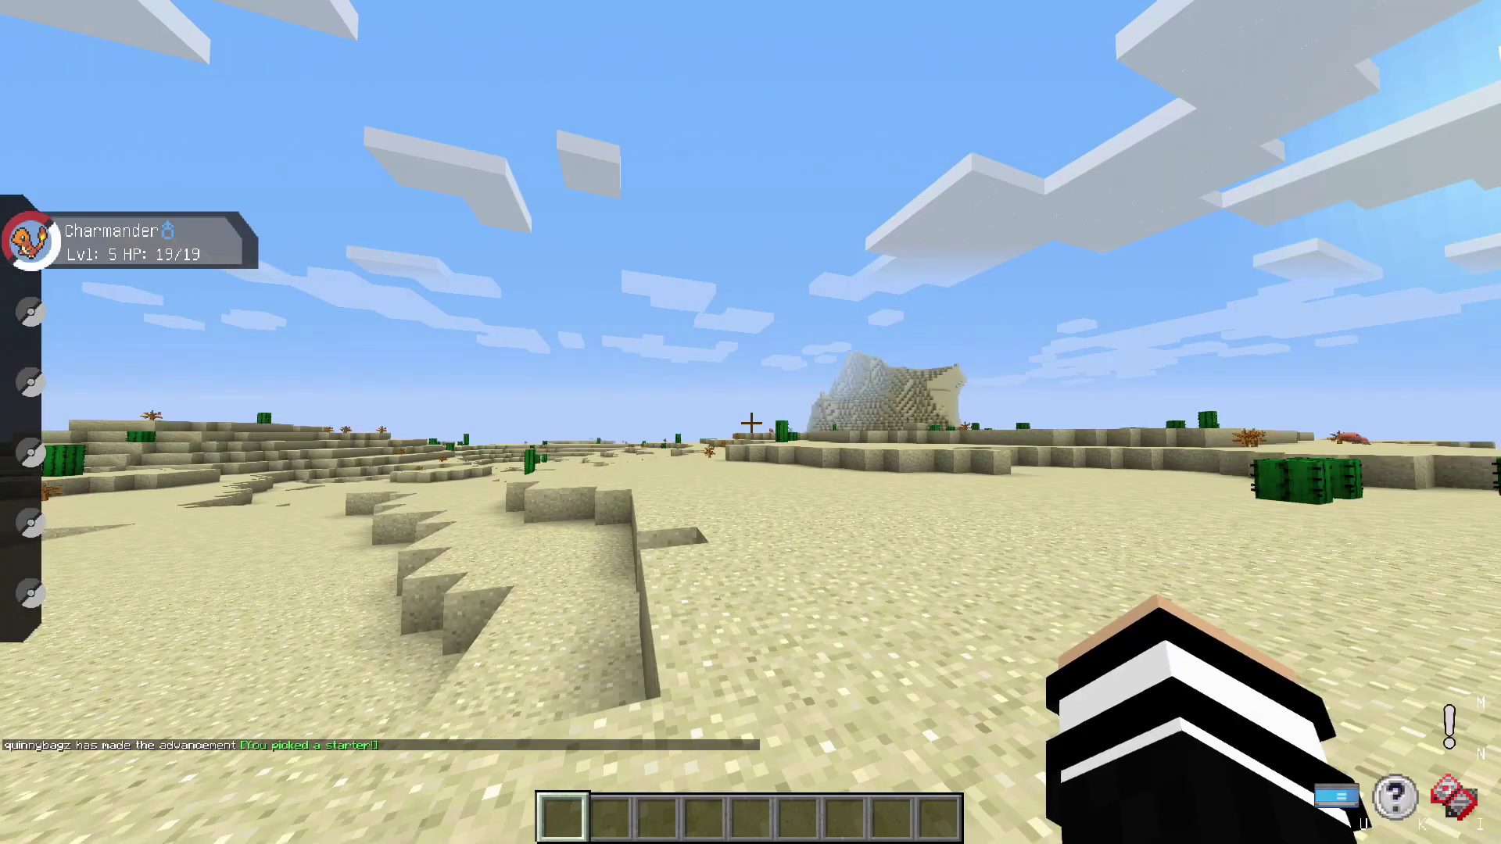
pyautogui.press('Escape')
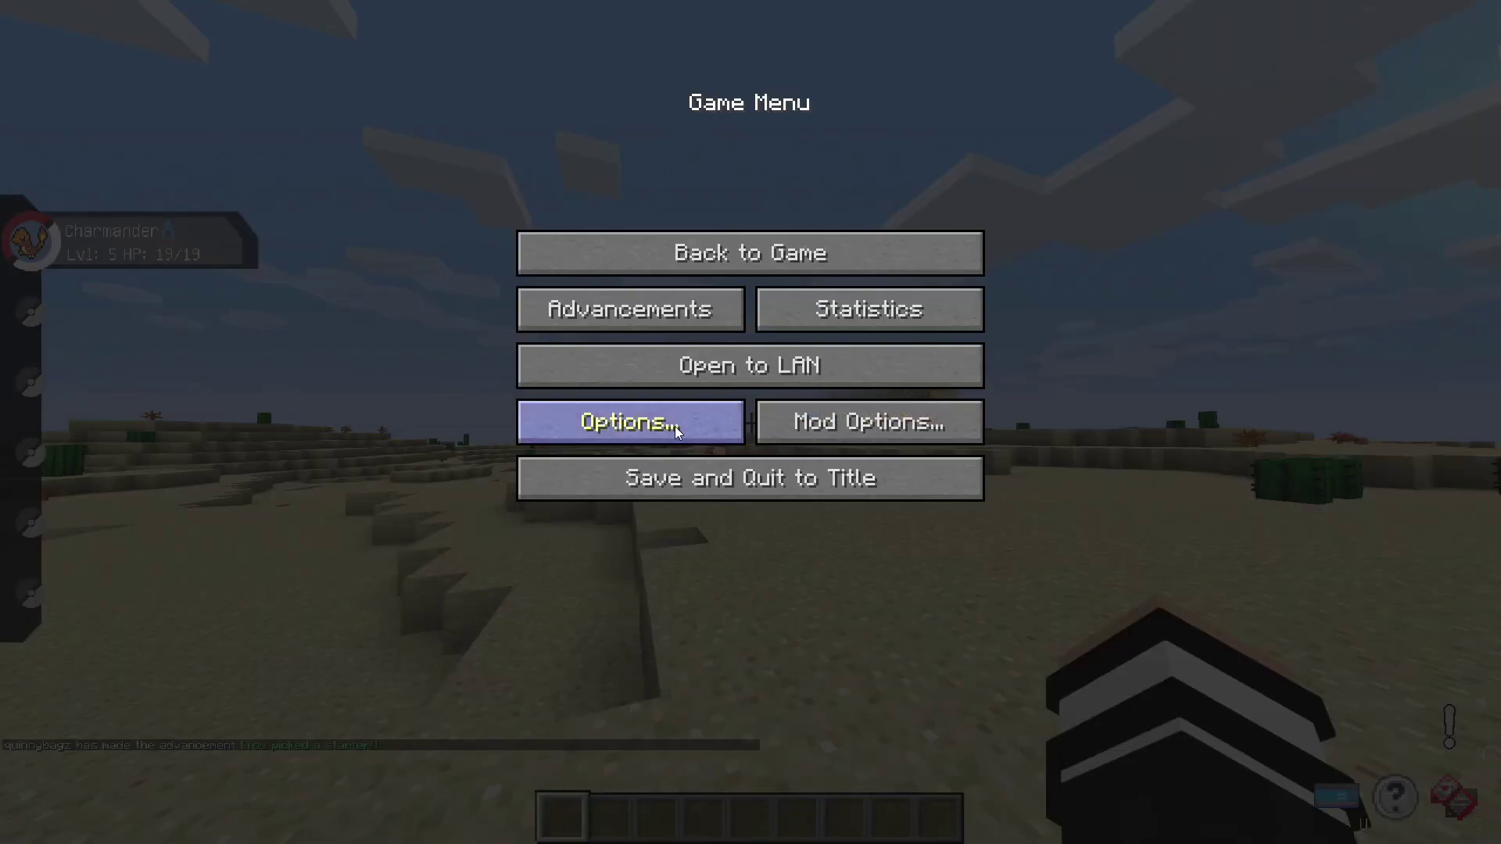
pyautogui.click(680, 426)
pyautogui.click(590, 326)
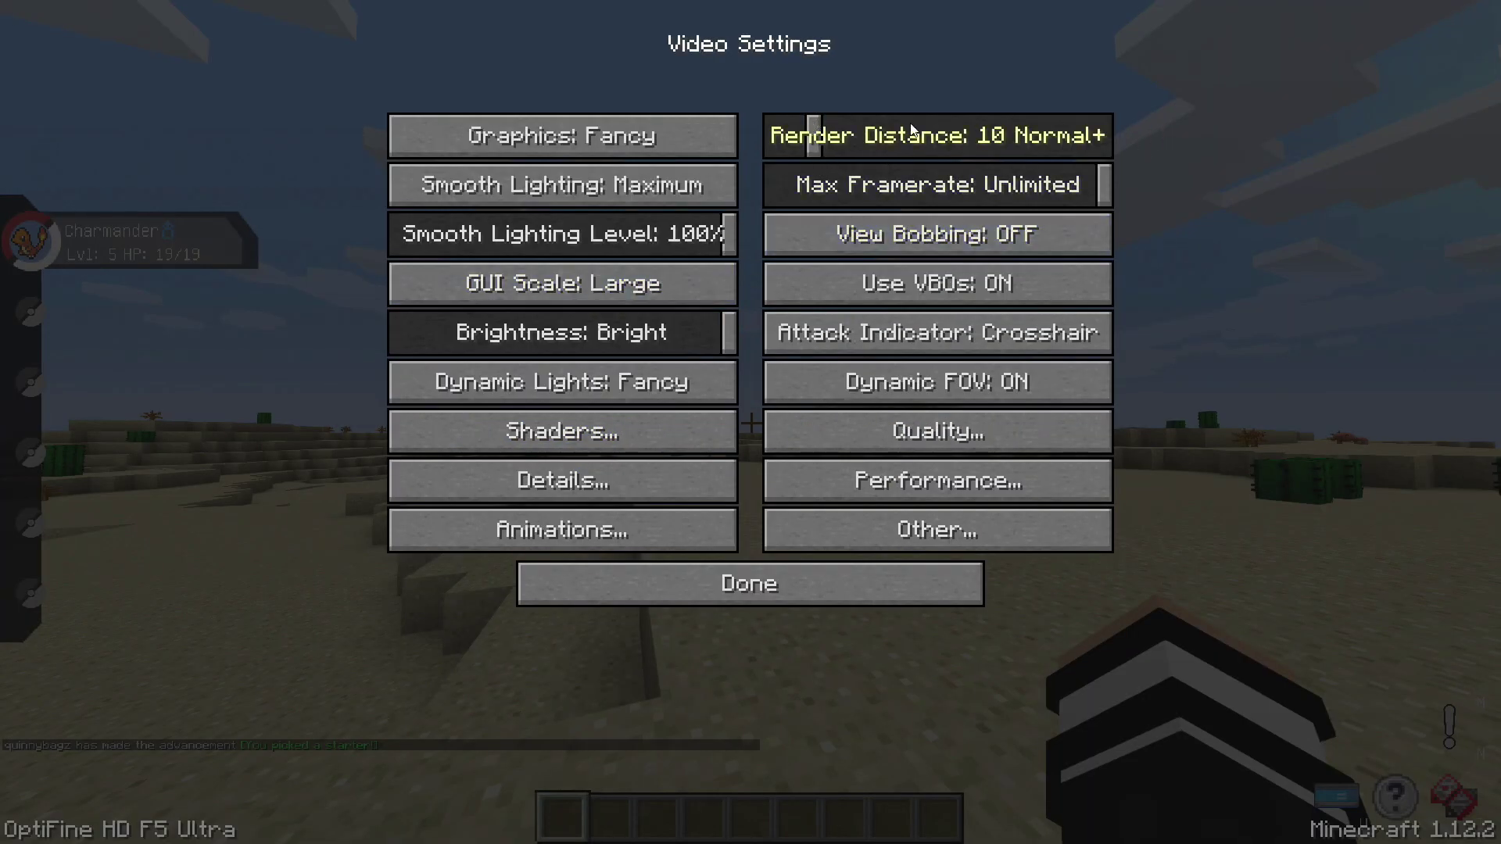
pyautogui.press('Escape')
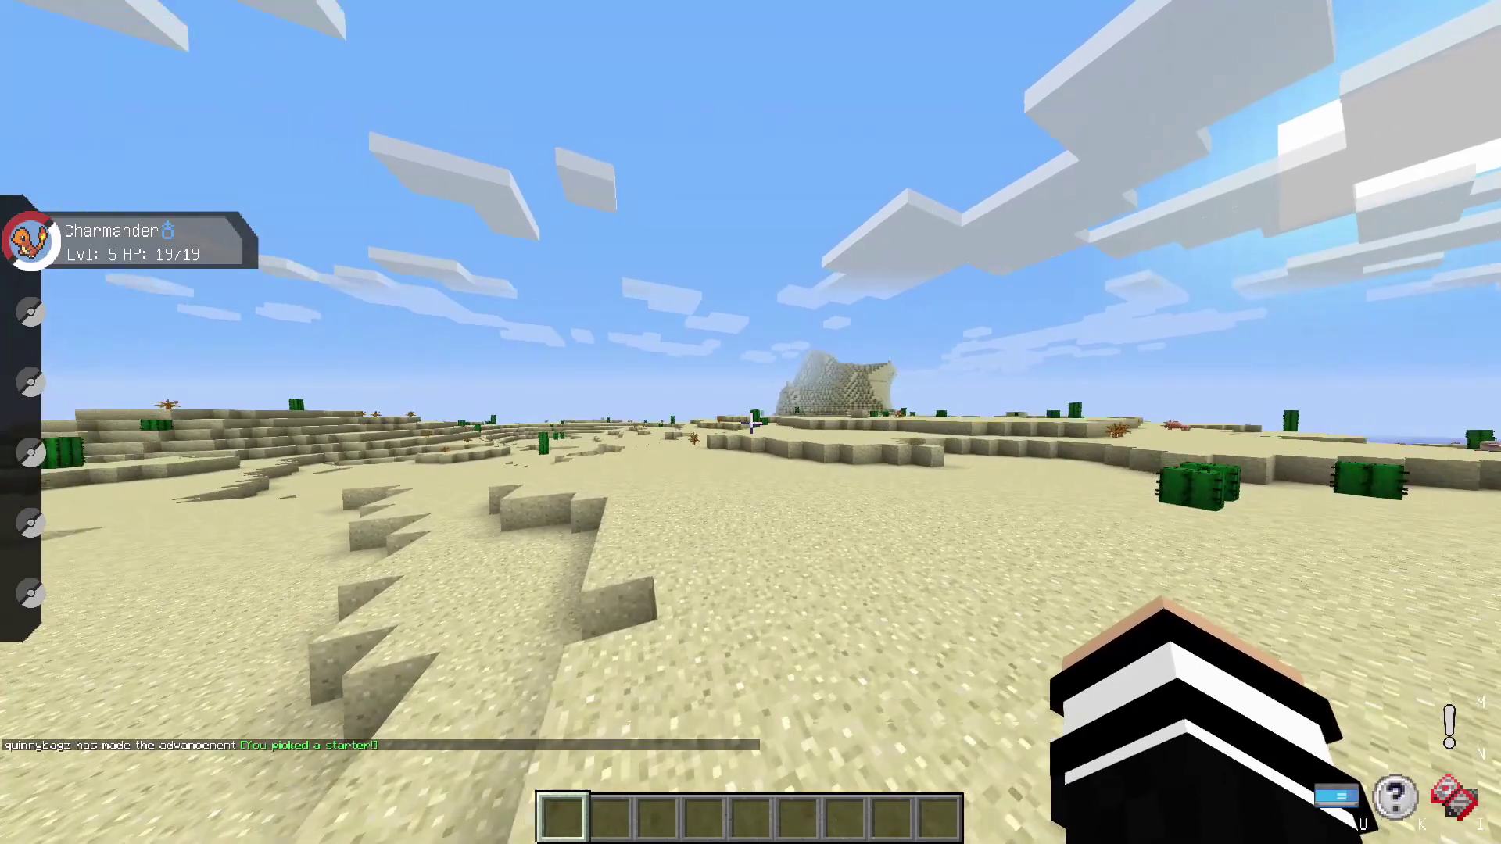
# Walk through the desert, switch to the front-facing third-person view, and hide the on-screen interface
pyautogui.press('w')
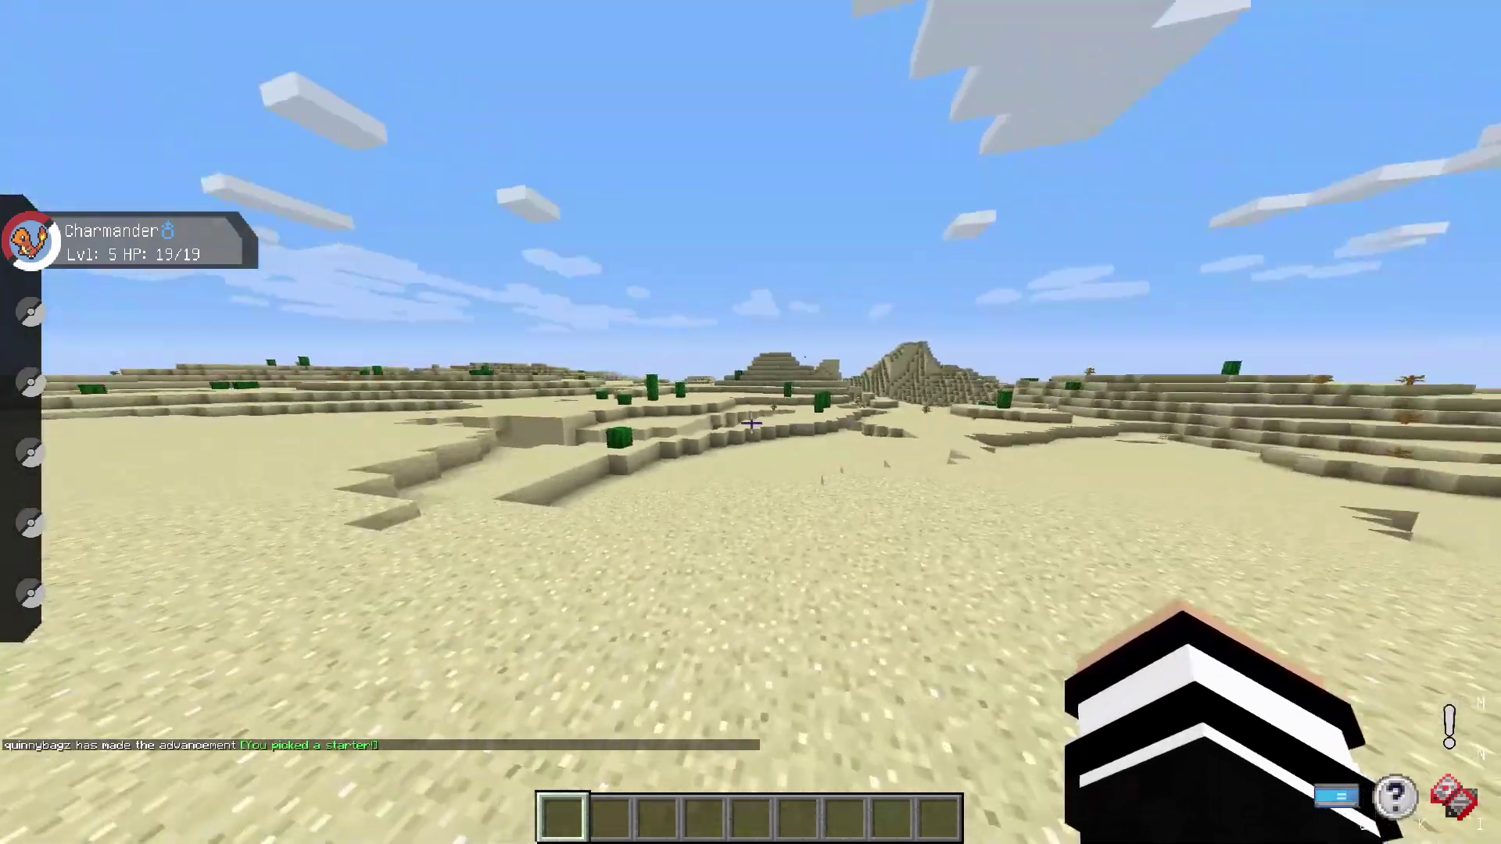
pyautogui.press('w')
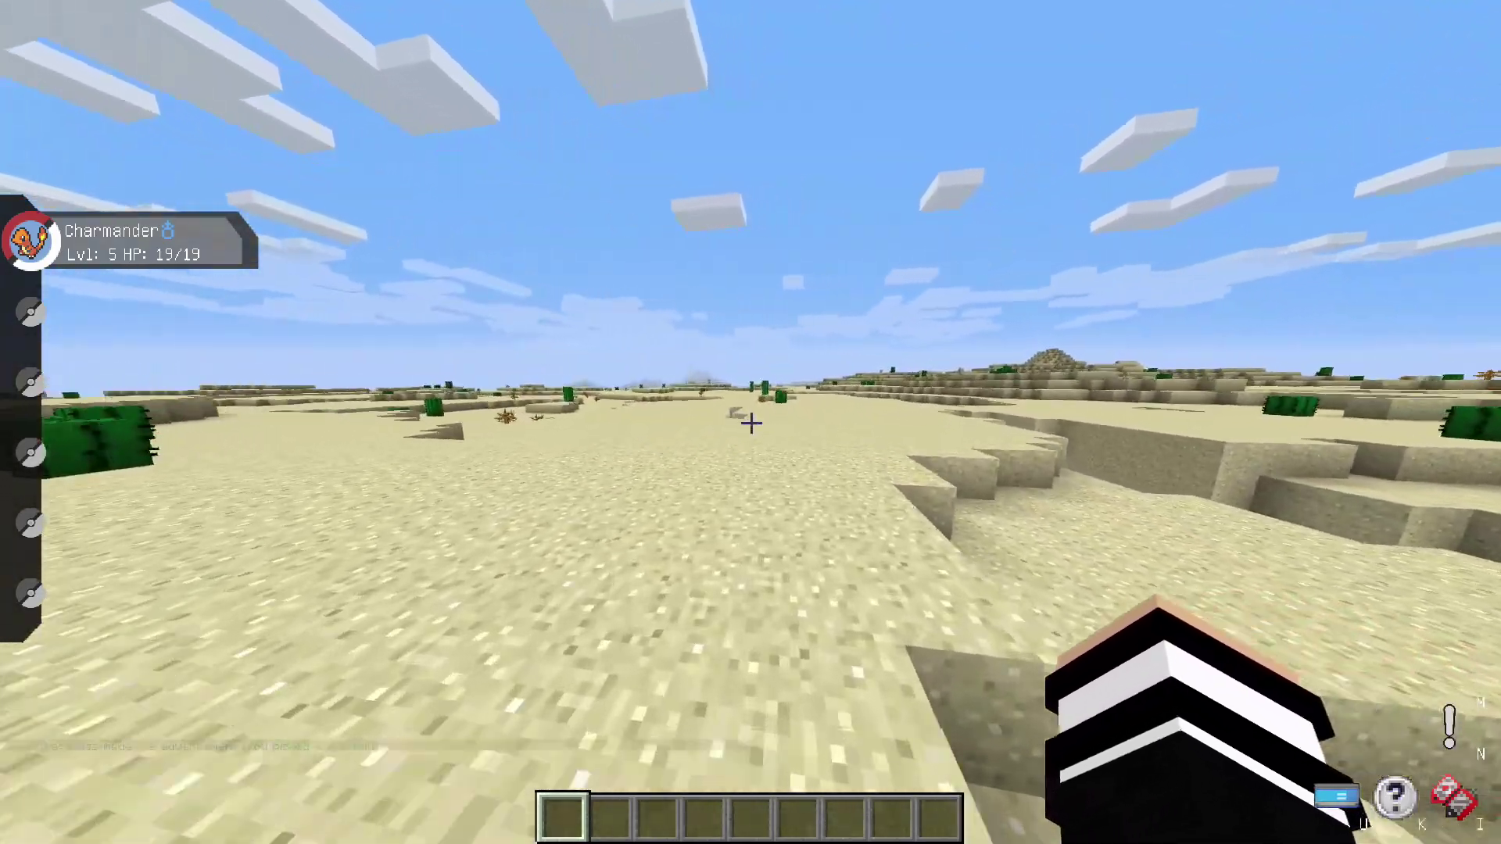
pyautogui.press('F5')
pyautogui.press('F5')
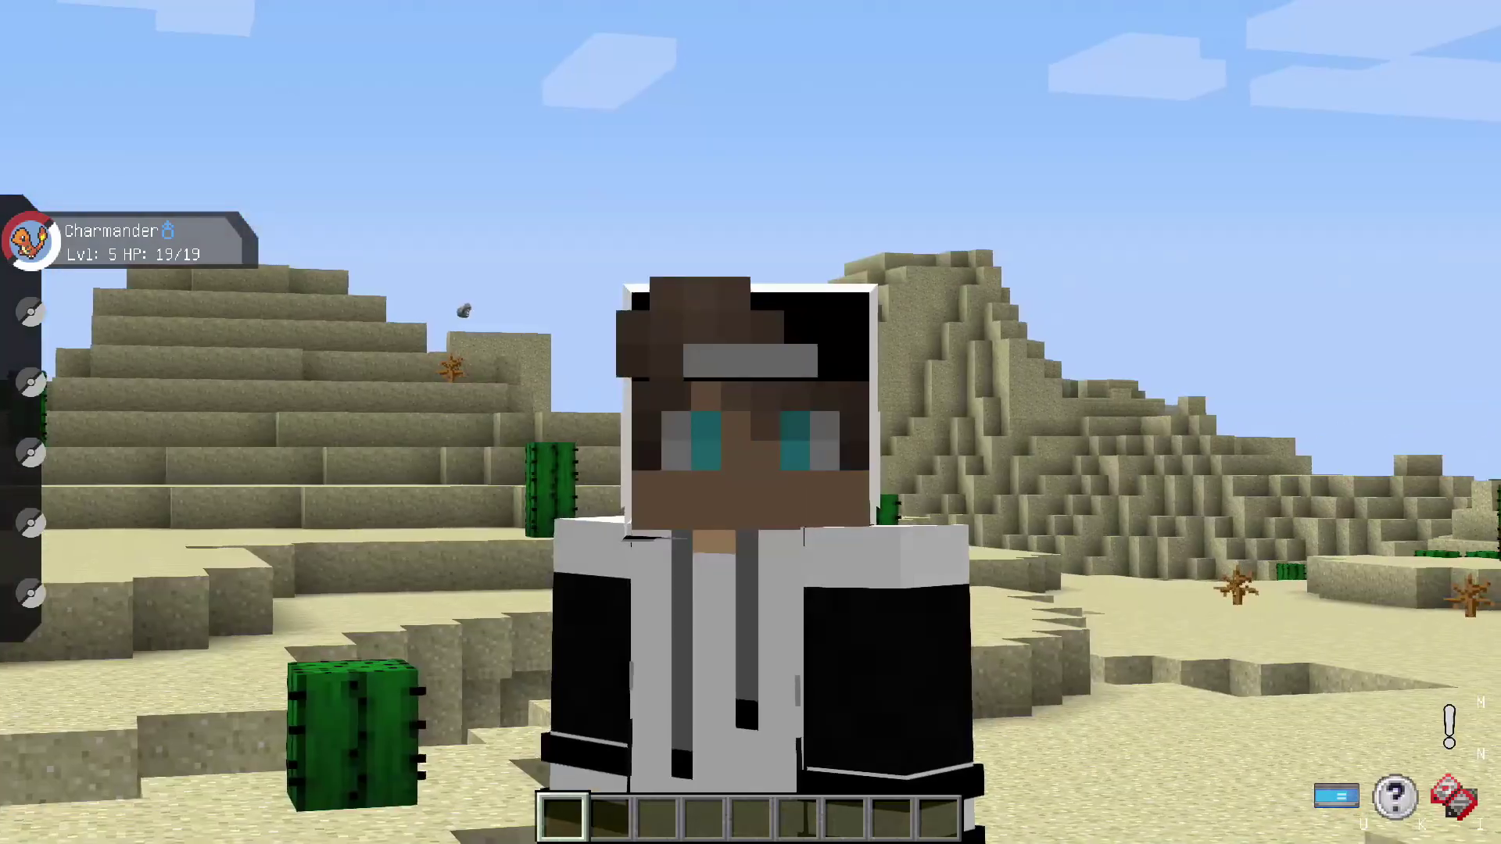
pyautogui.press('w')
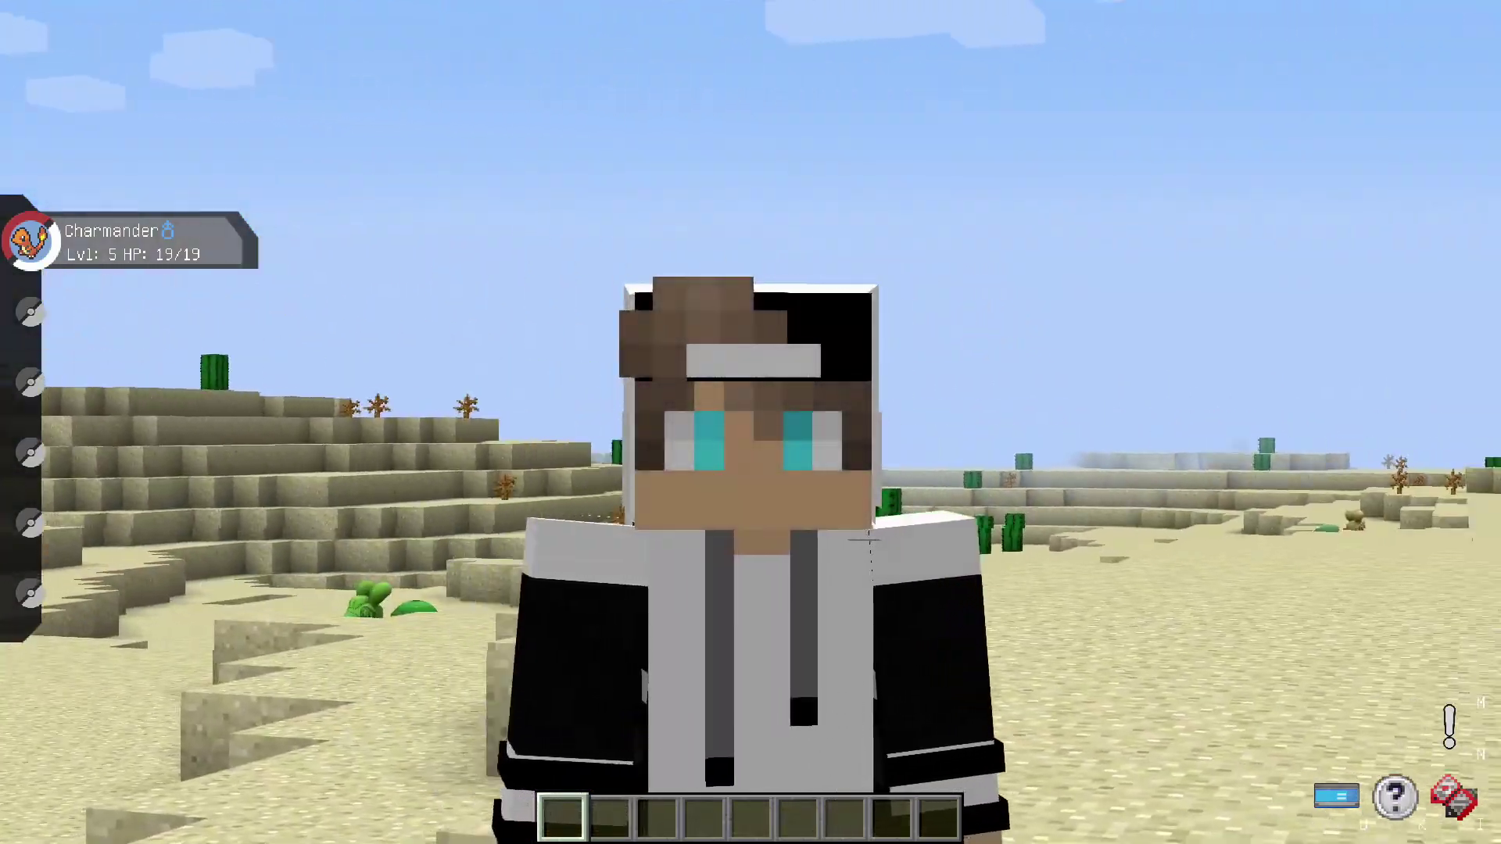
pyautogui.press('w')
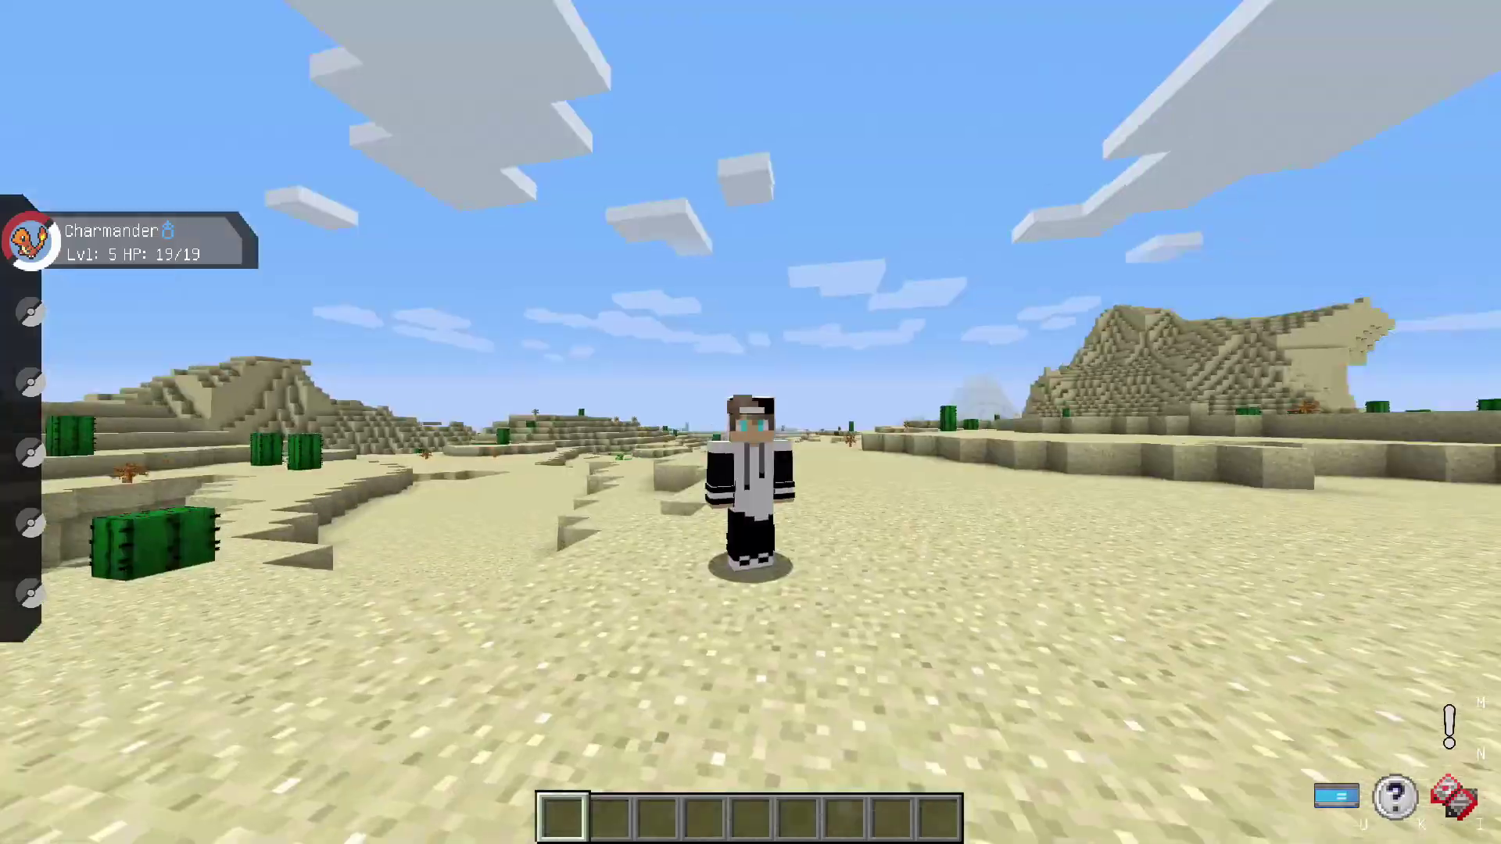
pyautogui.press('F1')
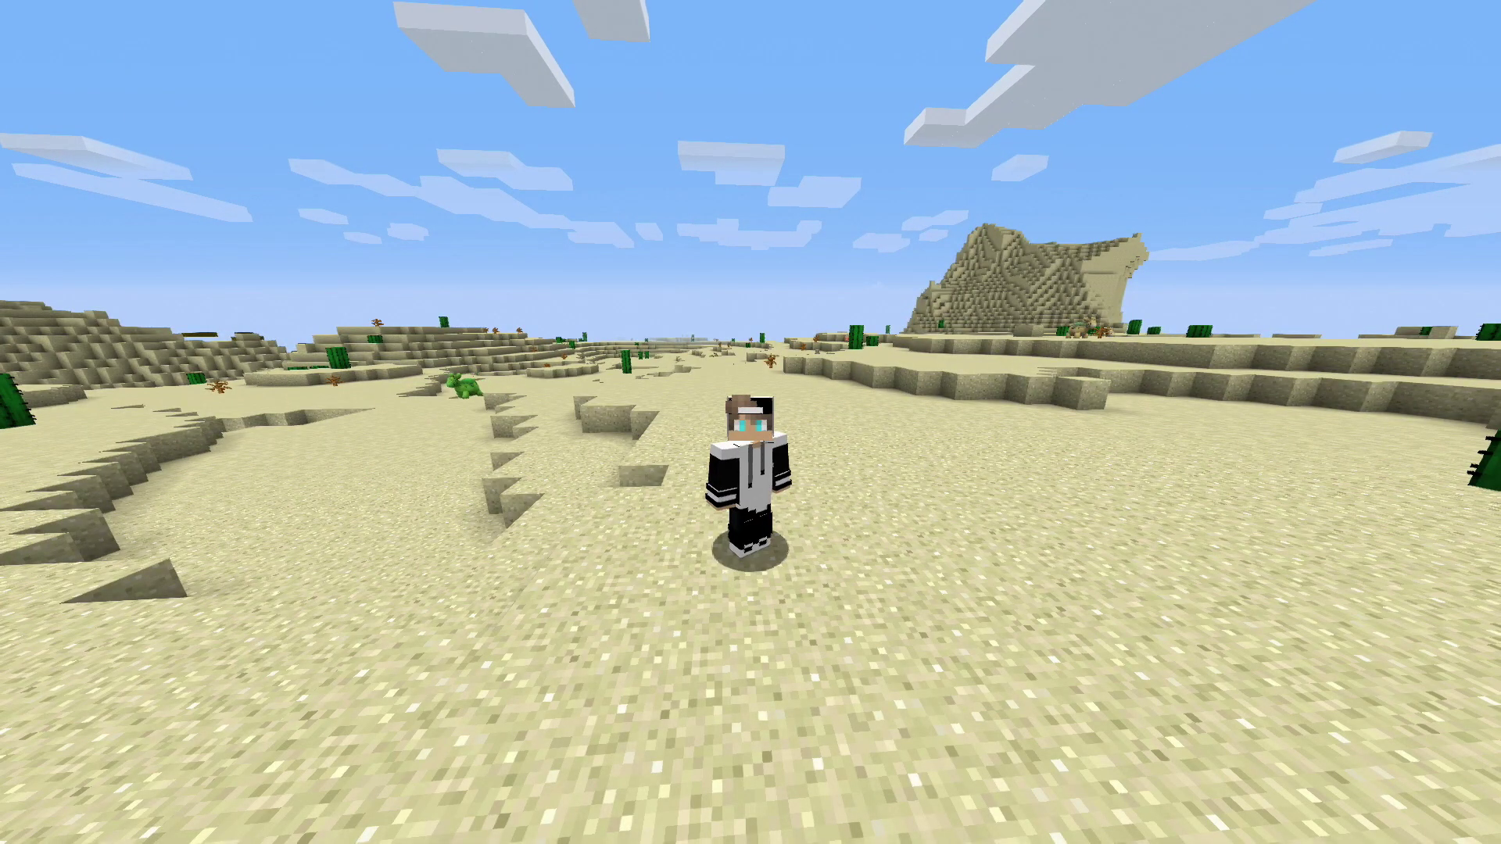